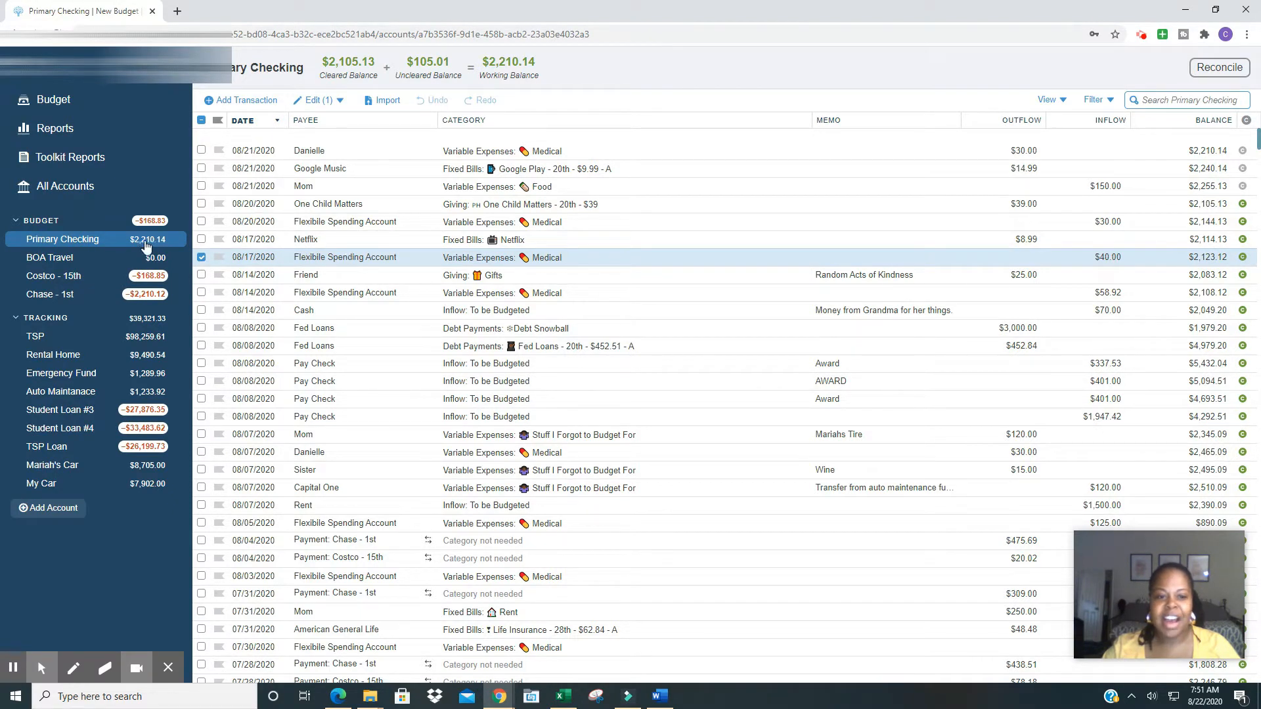
- Select the Primary Checking transactions one by one from the 08/17/2020 Netflix payment up to the newest 08/21/2020 medical entry
{"action": "left_click", "coordinate": [201, 240]}
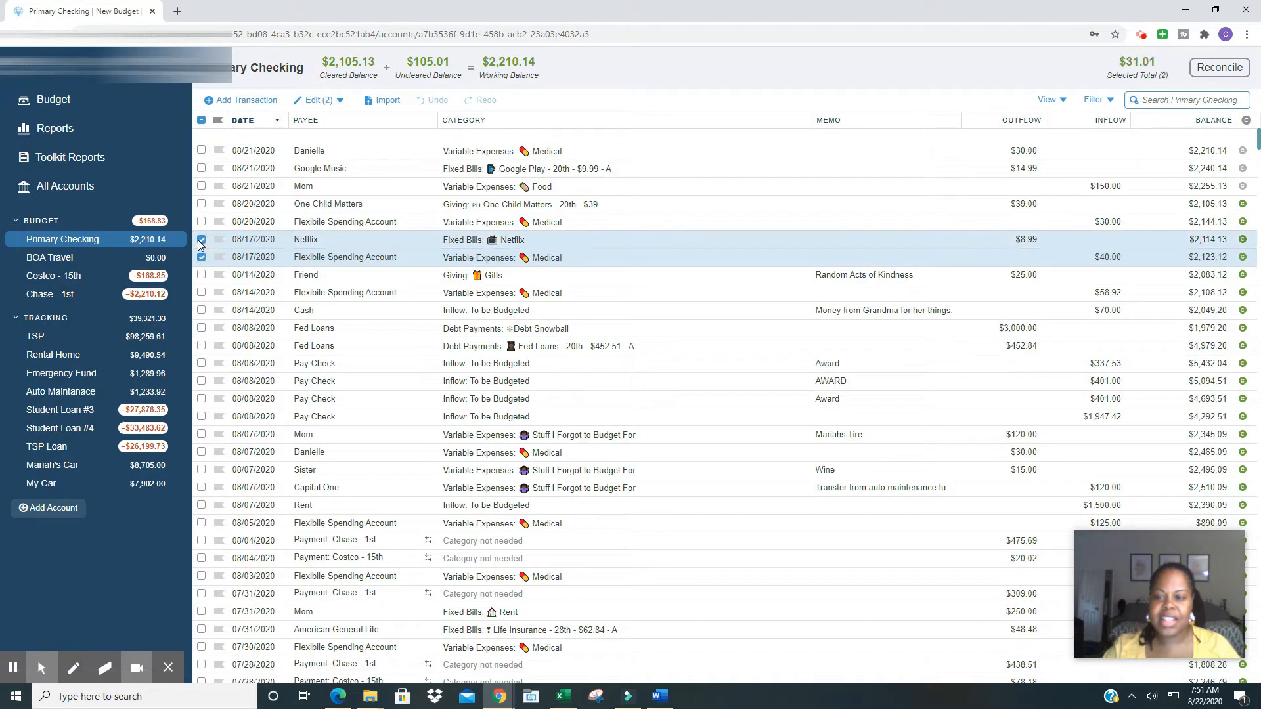
{"action": "left_click", "coordinate": [202, 222]}
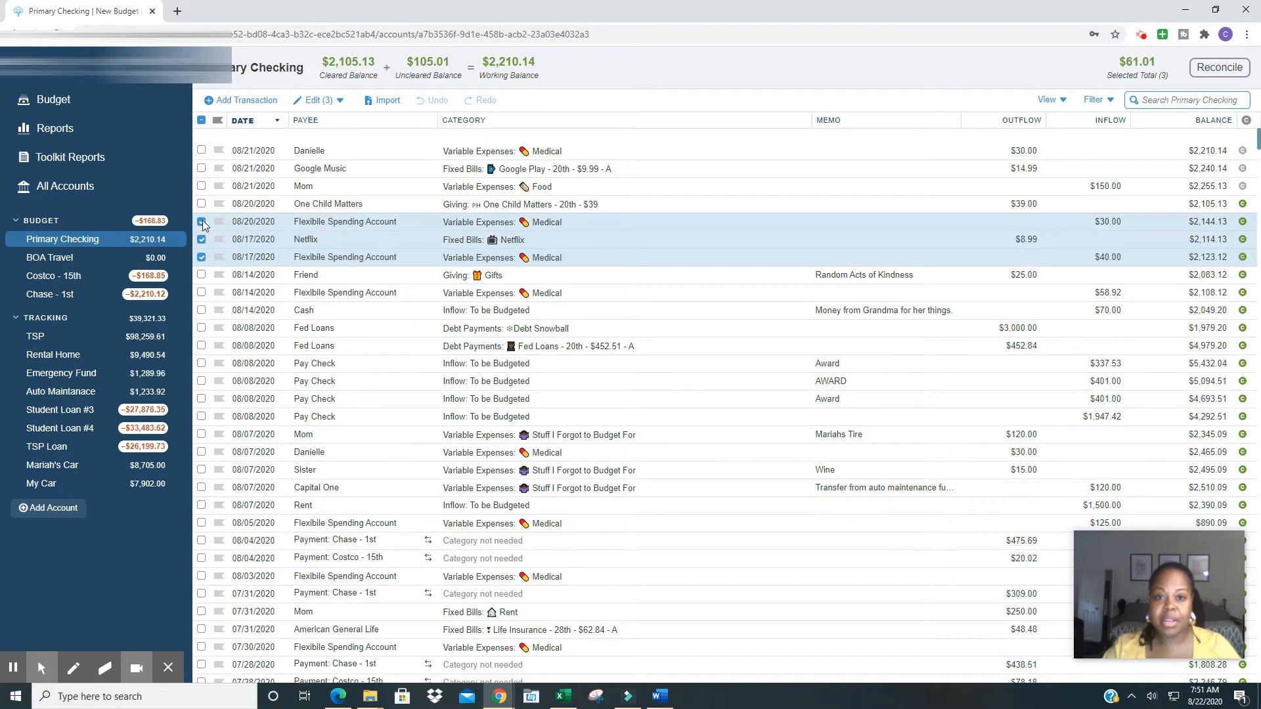
{"action": "left_click", "coordinate": [201, 205]}
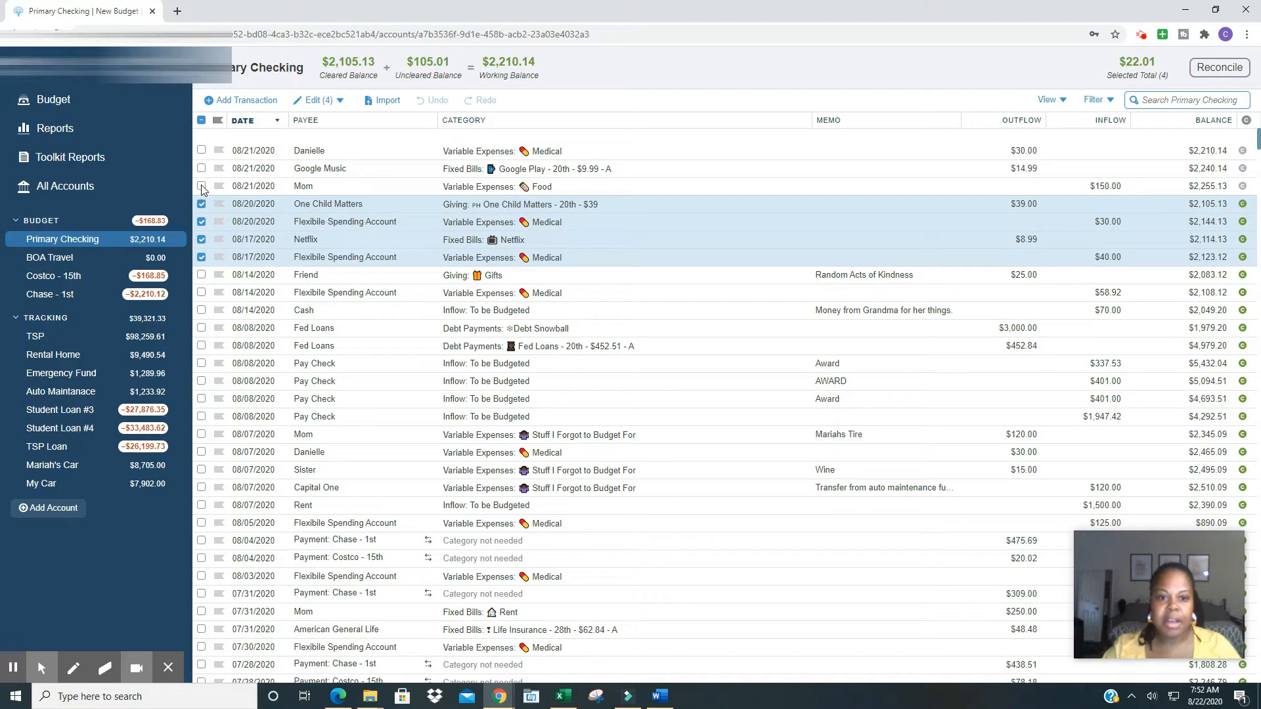
{"action": "left_click", "coordinate": [201, 186]}
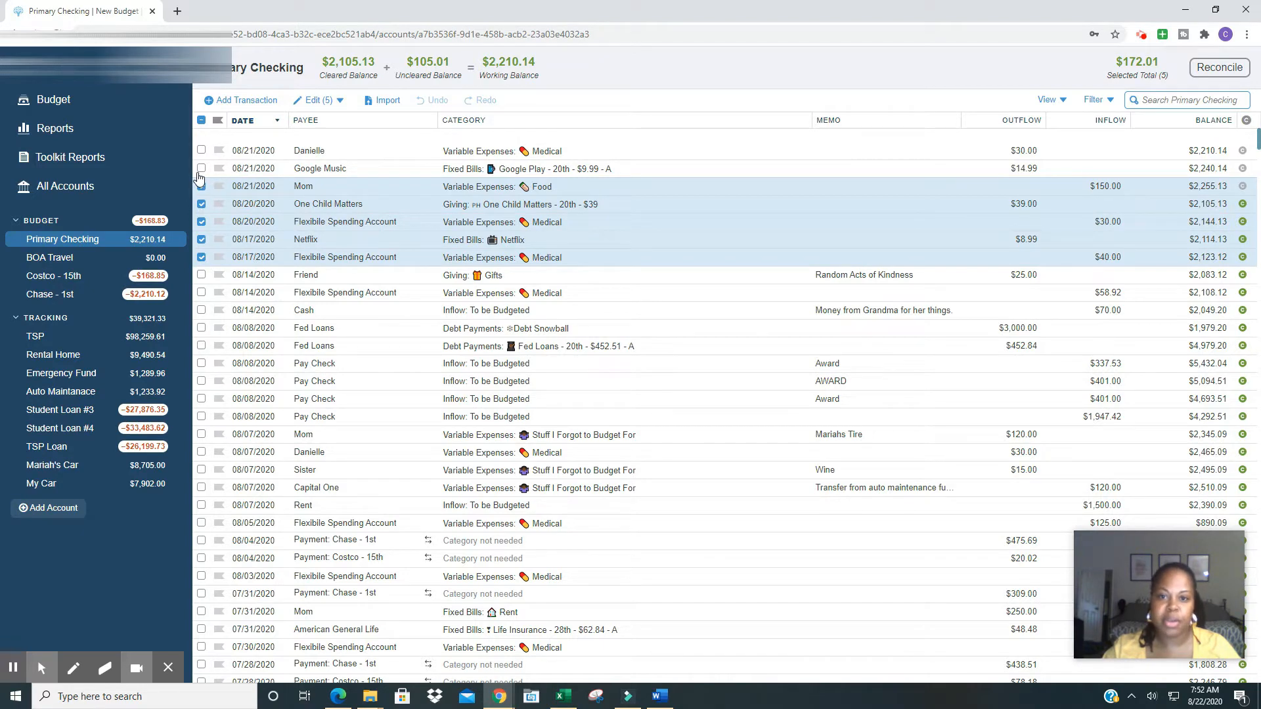
{"action": "left_click", "coordinate": [202, 168]}
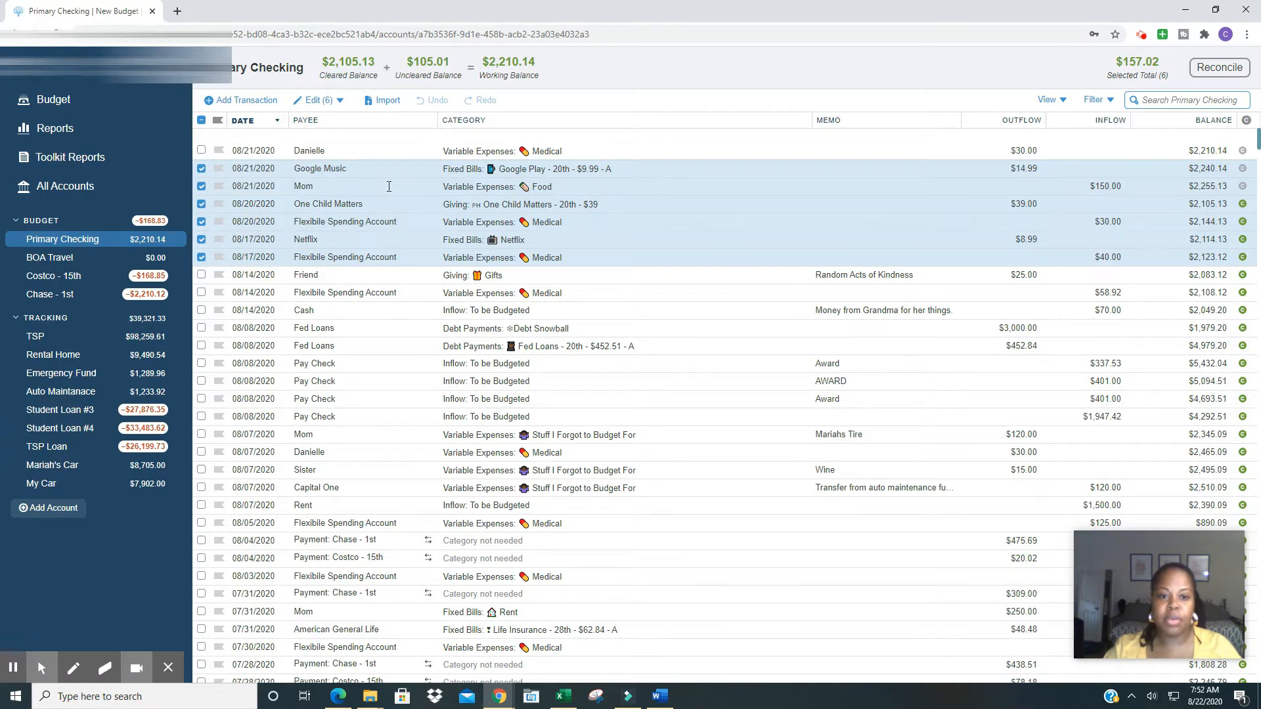
{"action": "left_click", "coordinate": [201, 150]}
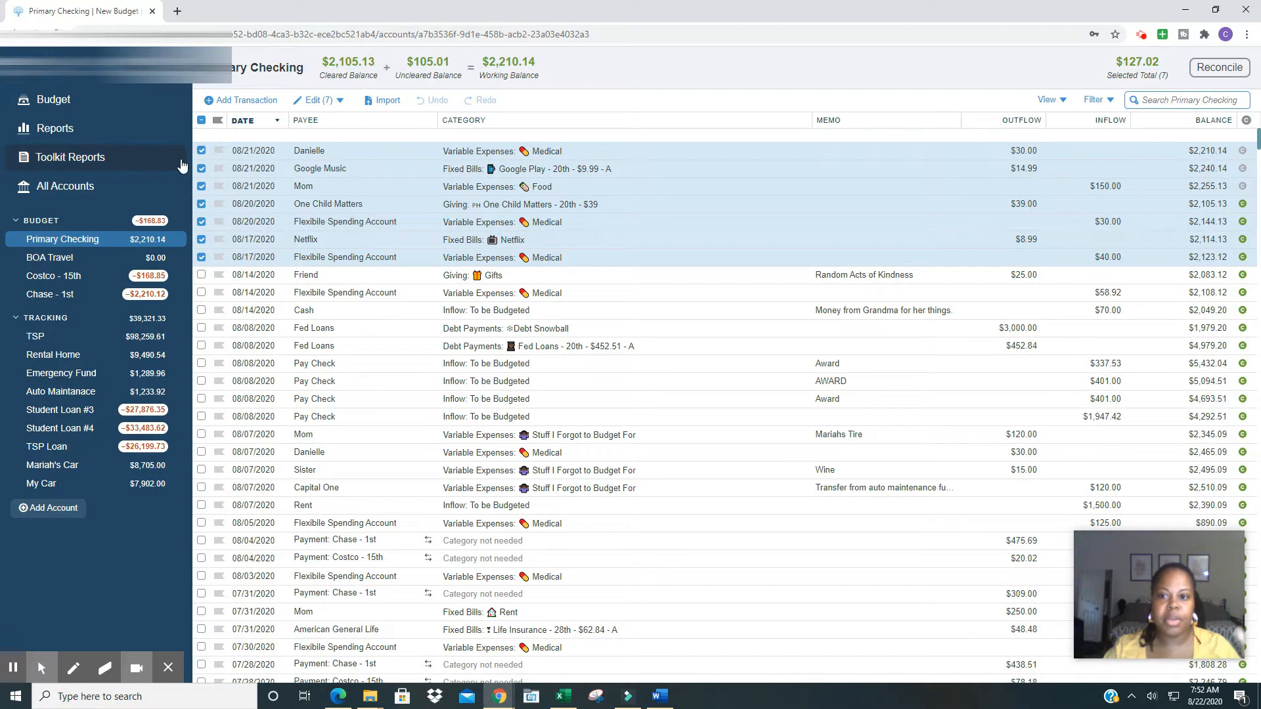
- Check the Costco - 15th register and select the Chase - 1st transactions from the 08/16/2020 Restaurant entry up to the 08/21/2020 Hyundai entry
{"action": "left_click", "coordinate": [46, 276]}
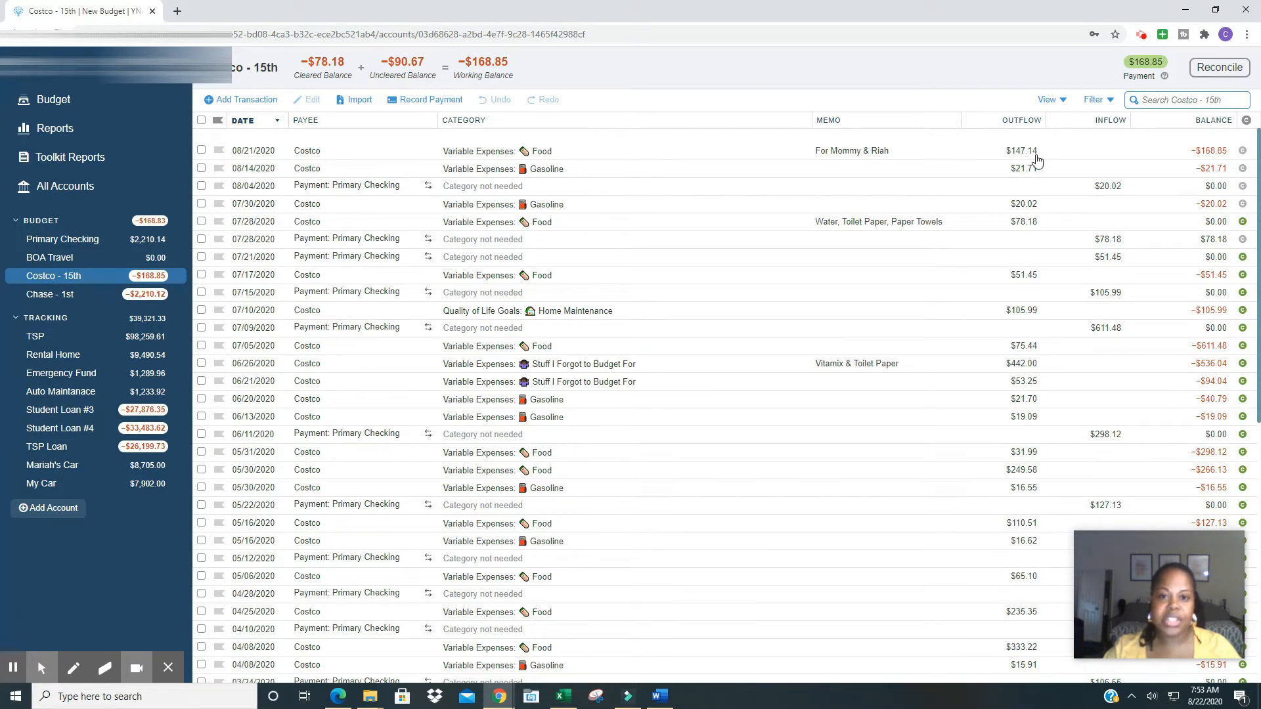
{"action": "left_click", "coordinate": [71, 296]}
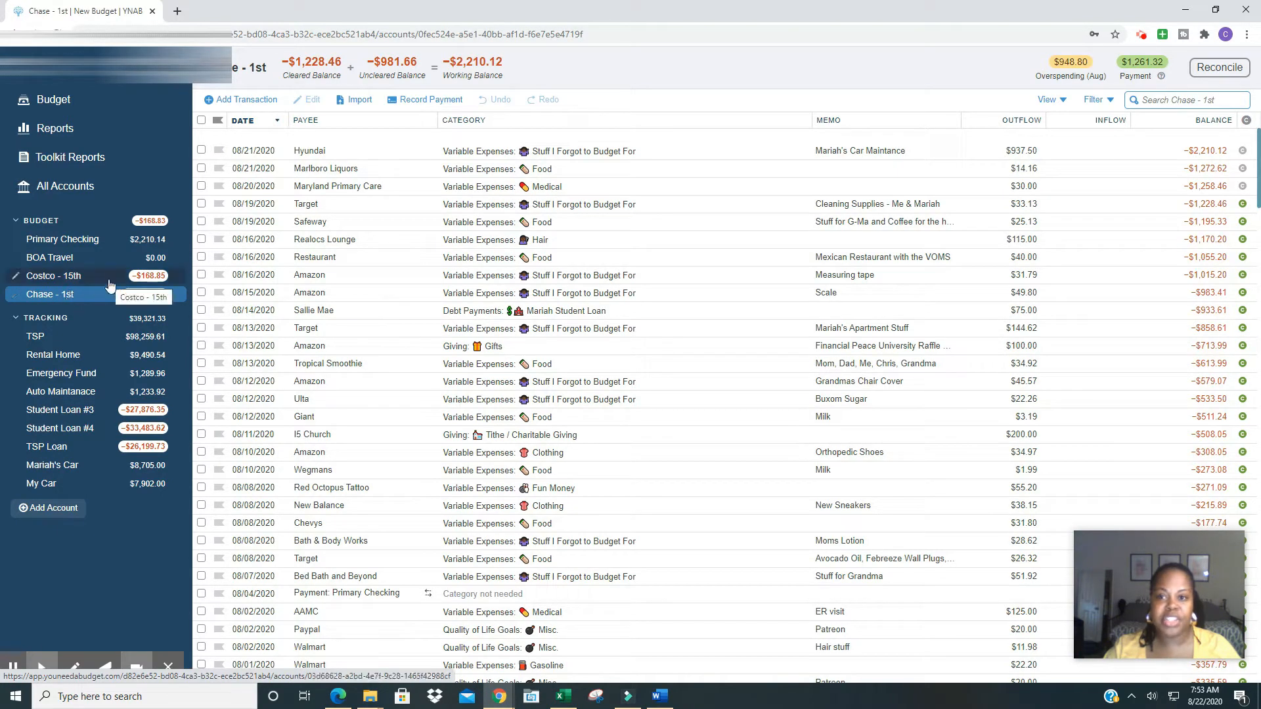
{"action": "left_click", "coordinate": [202, 258]}
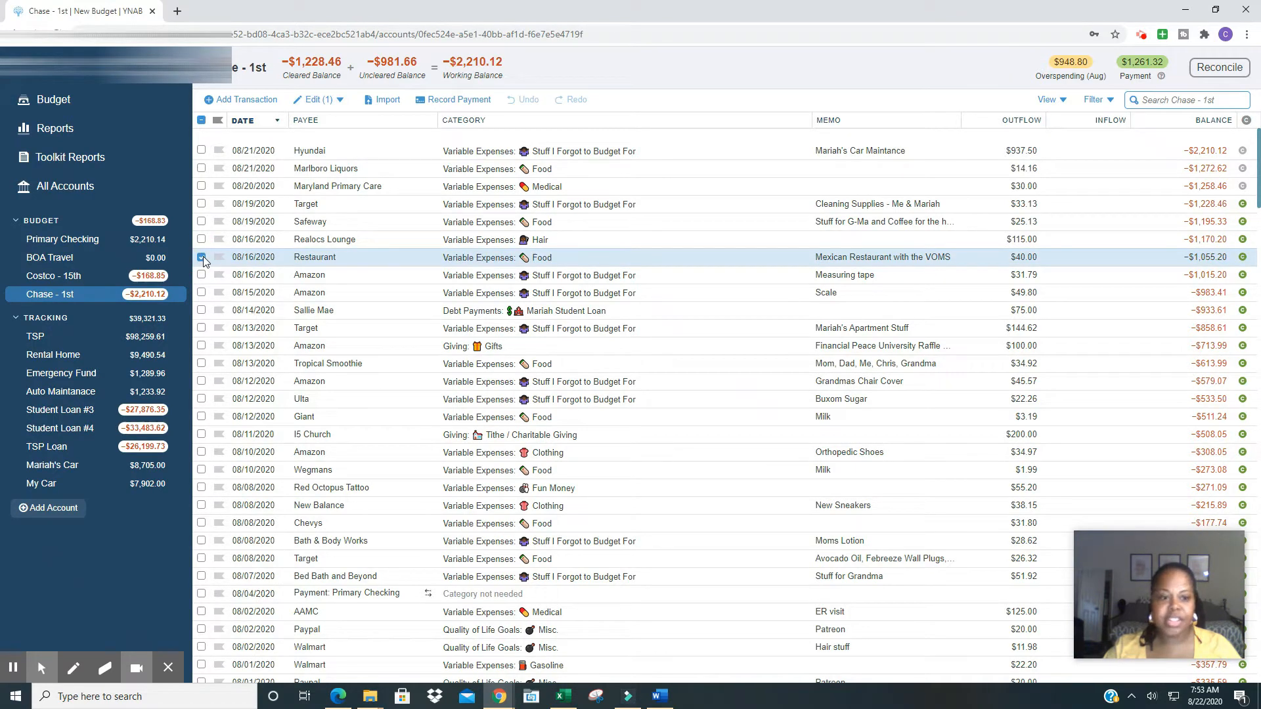
{"action": "left_click", "coordinate": [201, 240]}
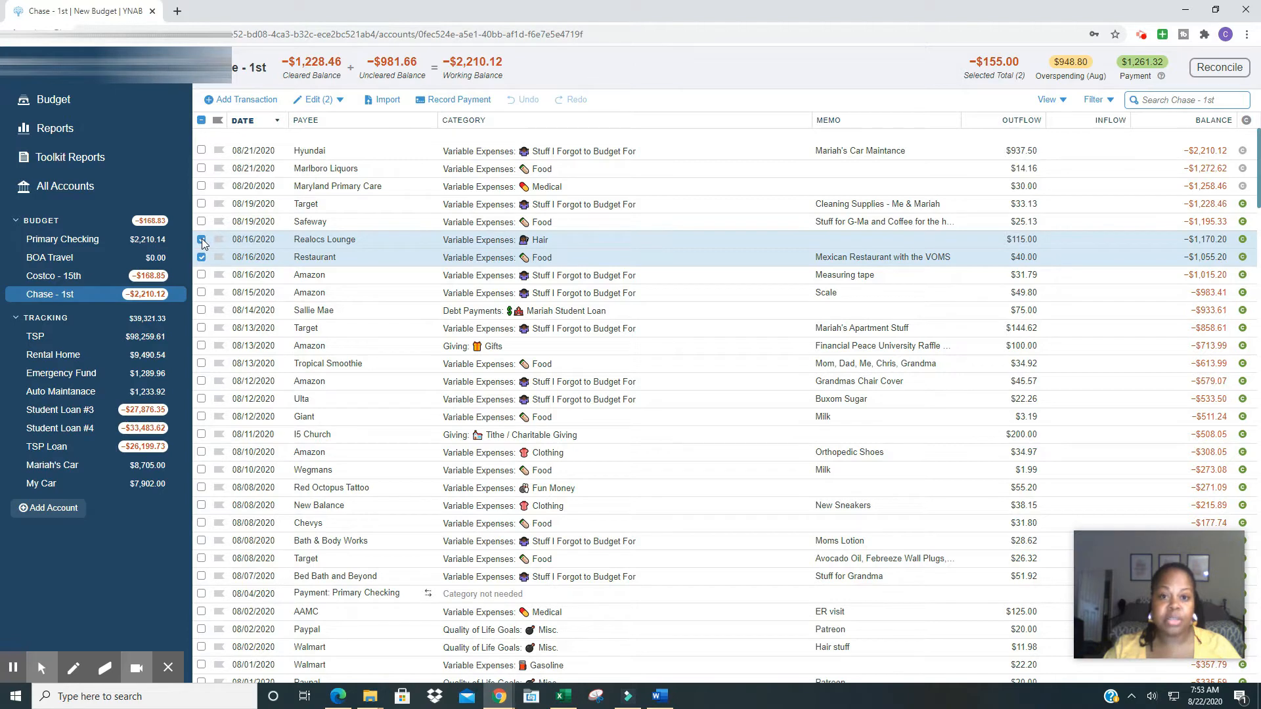
{"action": "left_click", "coordinate": [202, 223]}
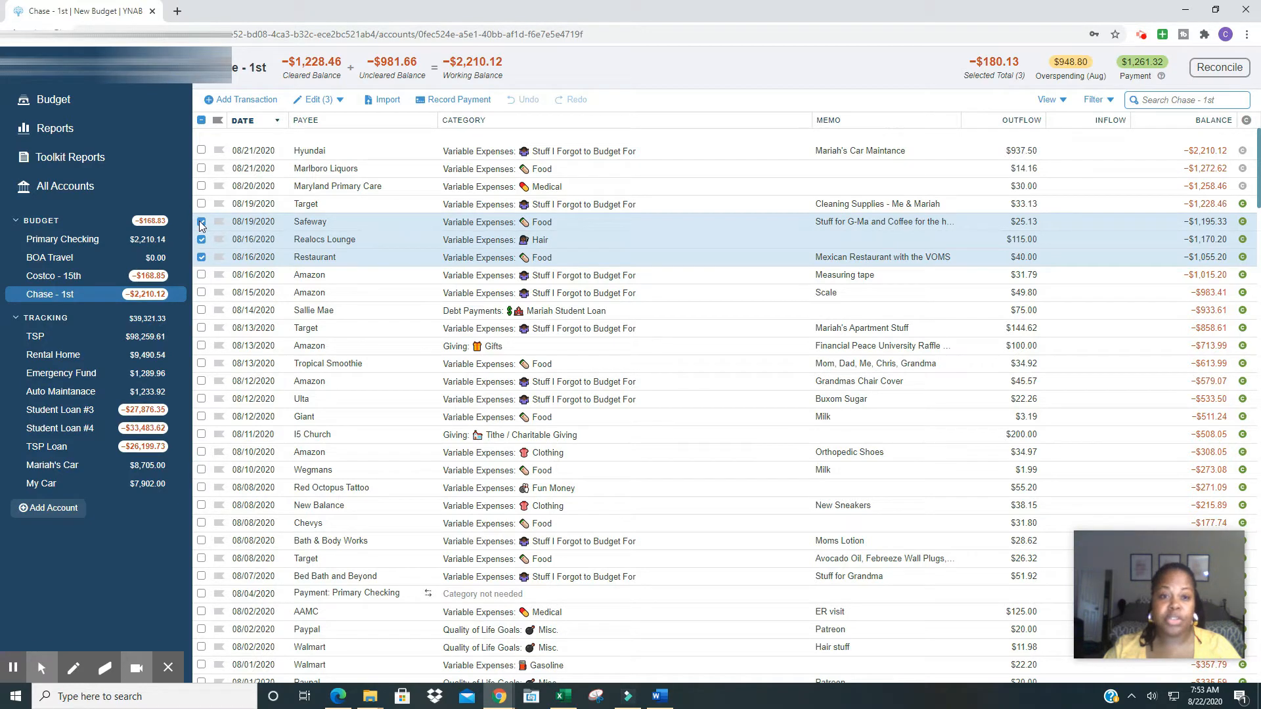
{"action": "left_click", "coordinate": [201, 204]}
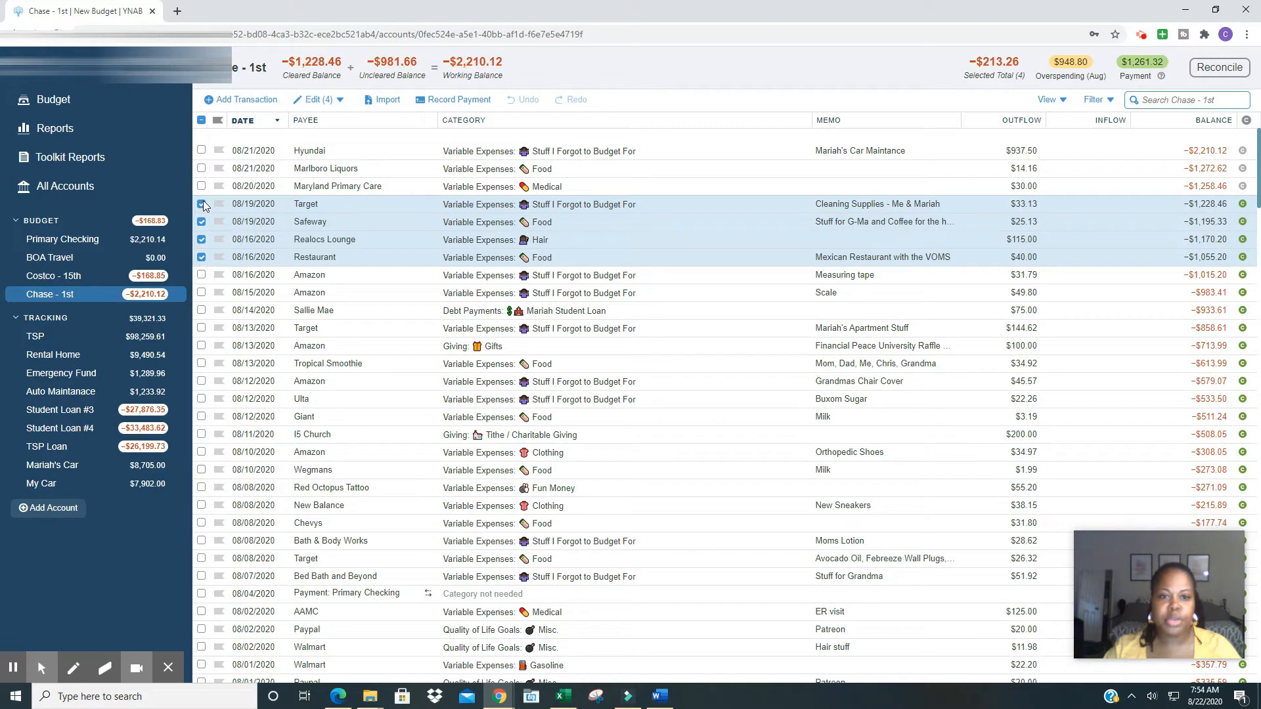
{"action": "left_click", "coordinate": [201, 186]}
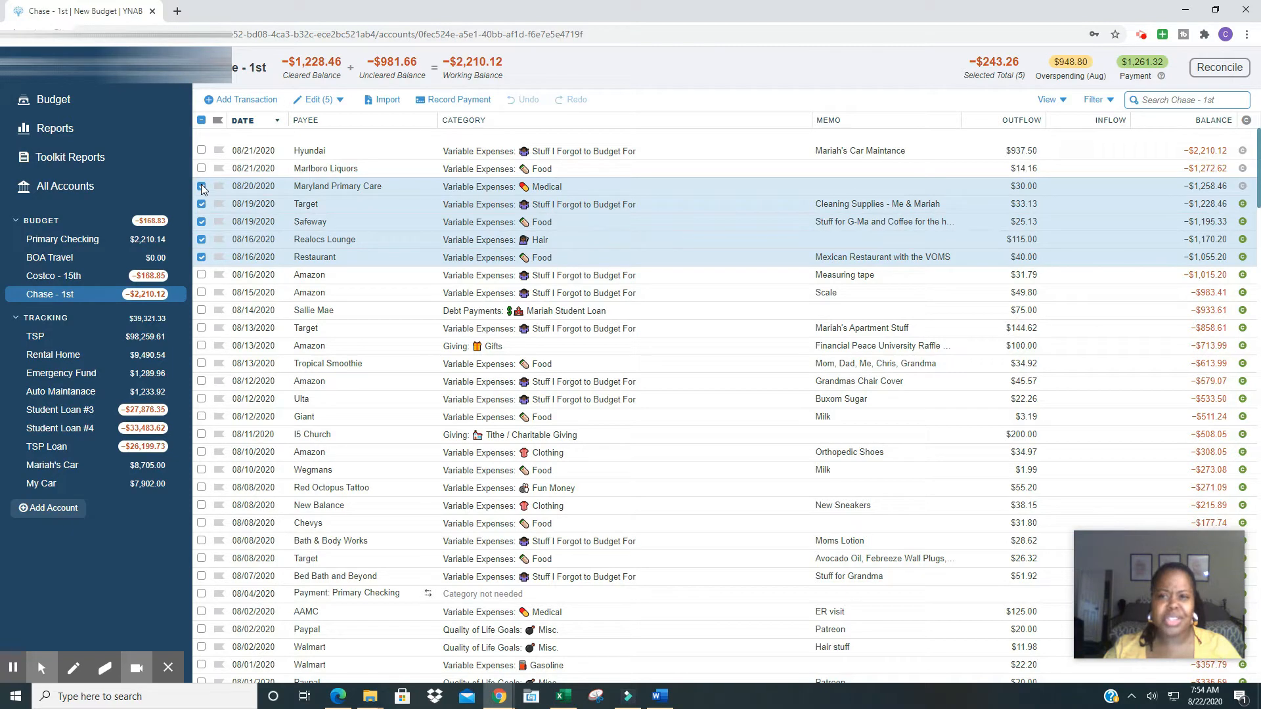
{"action": "left_click", "coordinate": [201, 170]}
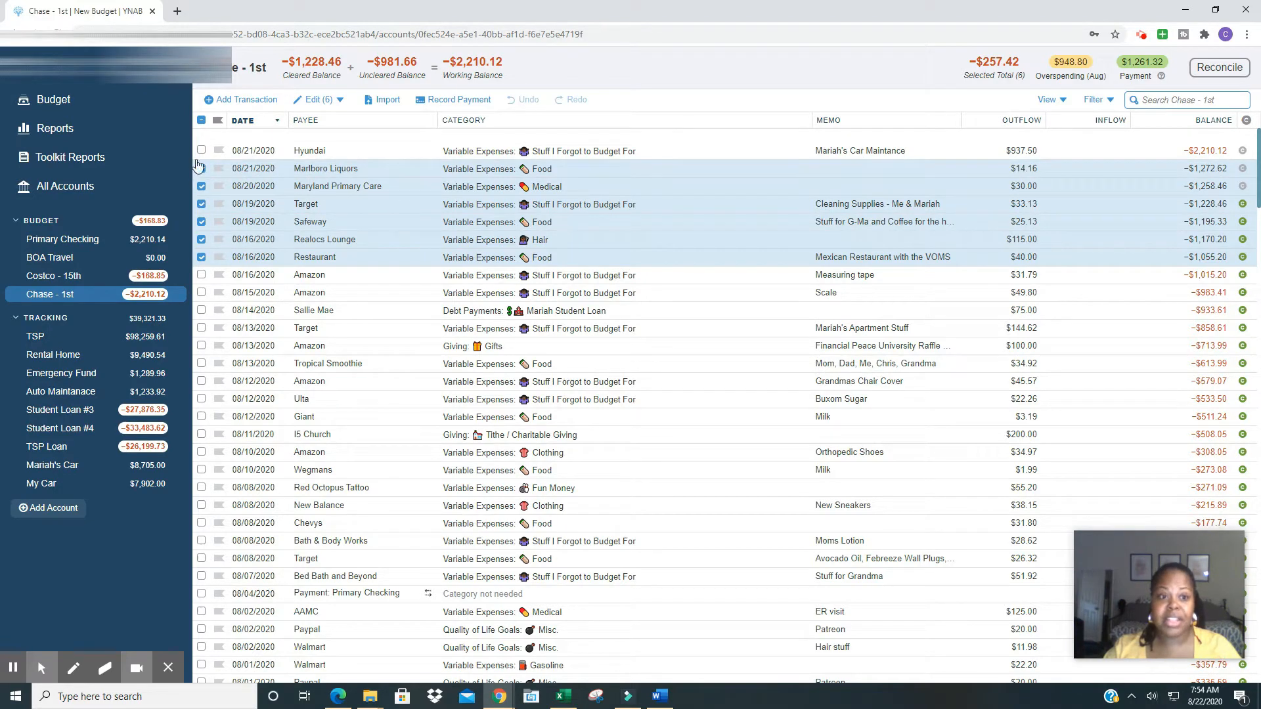
{"action": "left_click", "coordinate": [201, 151]}
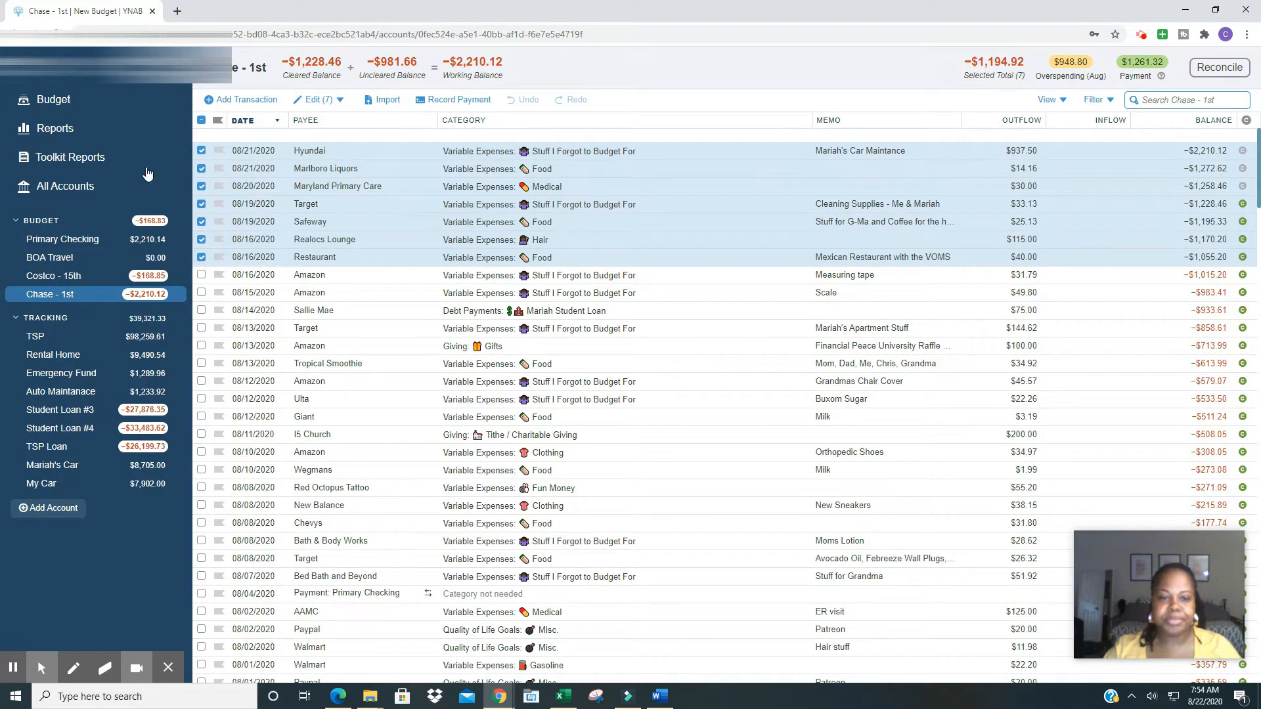
- In the August 2020 budget, cover the Google Play category's overspending with money from Gasoline
{"action": "left_click", "coordinate": [64, 110]}
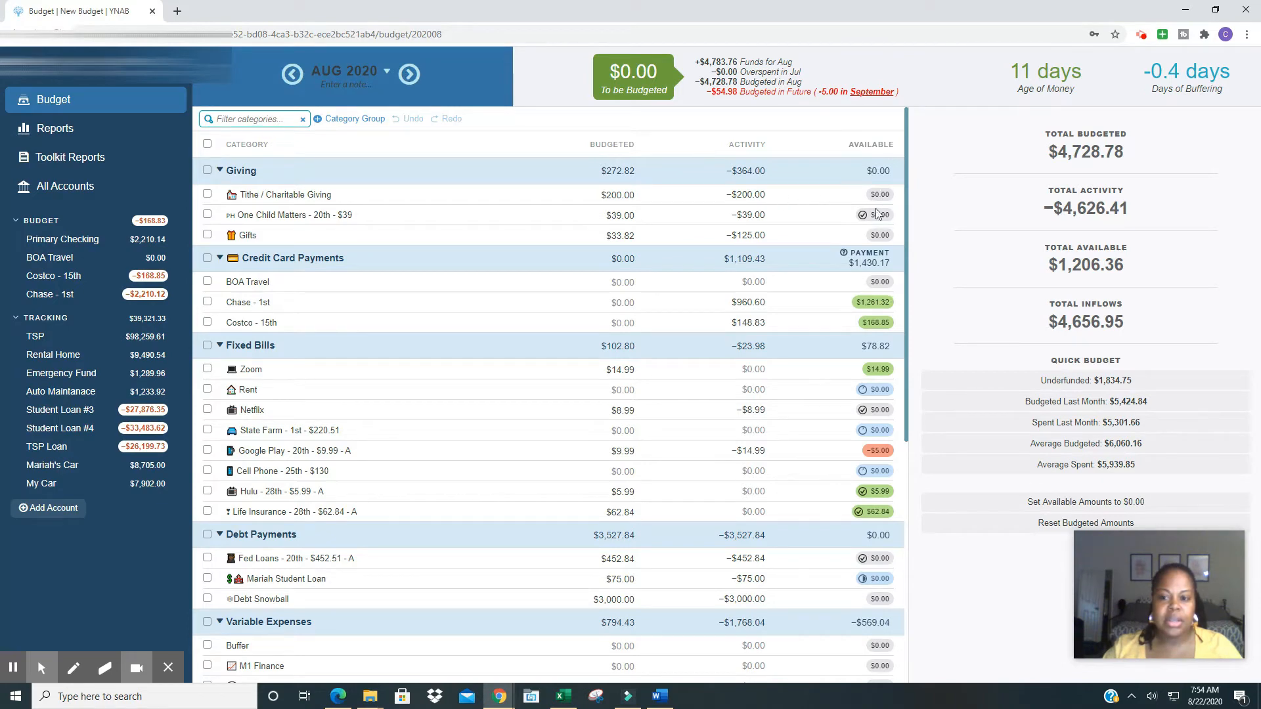
{"action": "scroll", "coordinate": [877, 263], "scroll_direction": "down", "scroll_amount": 2}
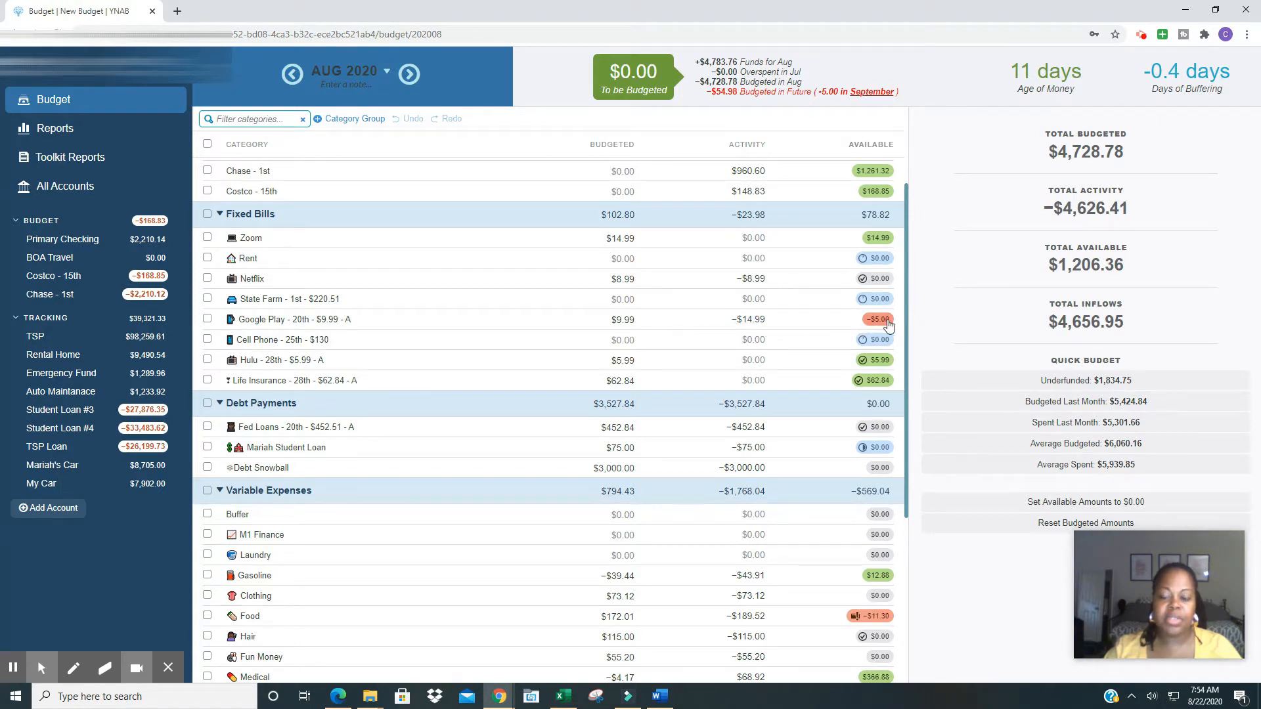
{"action": "left_click", "coordinate": [621, 320]}
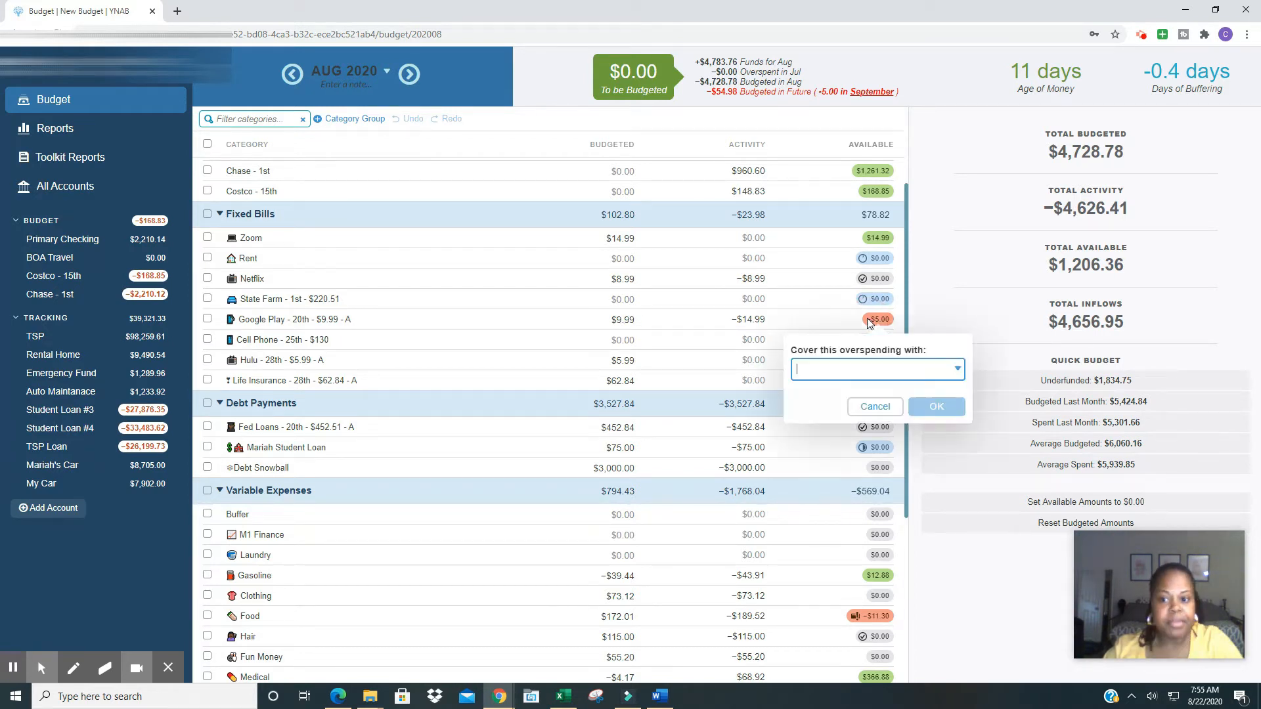
{"action": "left_click", "coordinate": [869, 320]}
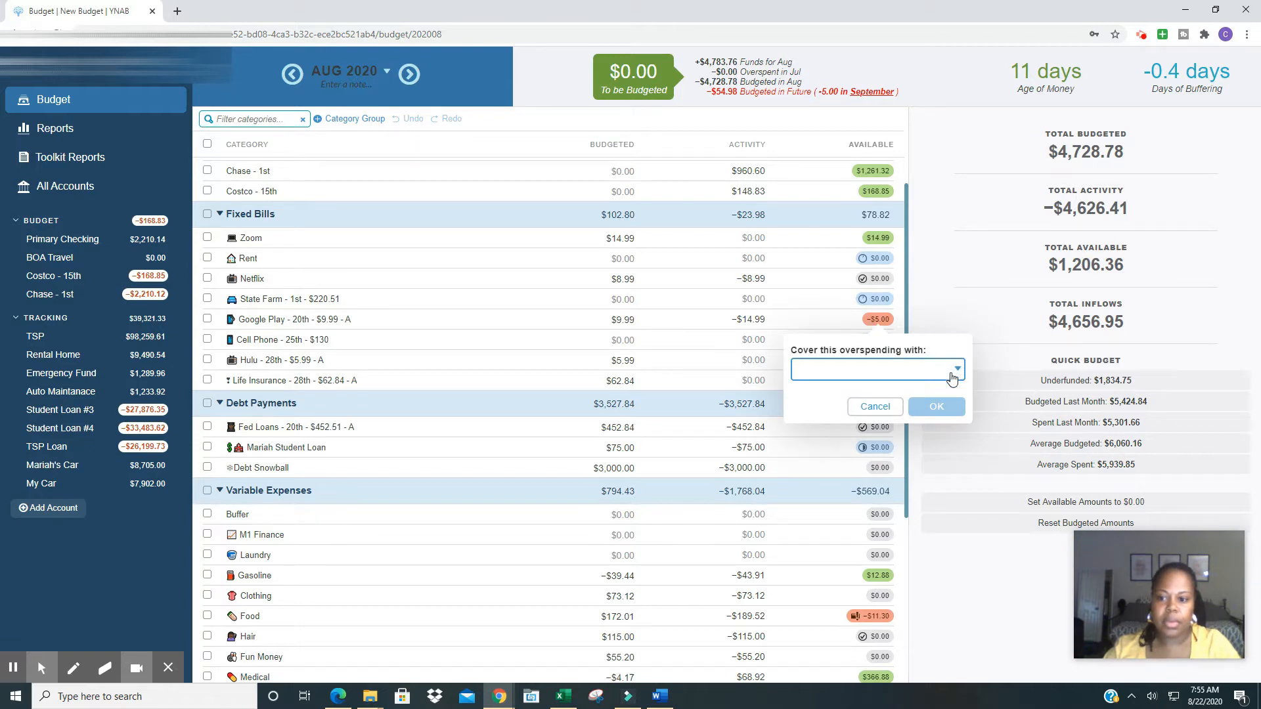
{"action": "left_click", "coordinate": [957, 370]}
{"action": "scroll", "coordinate": [860, 465], "scroll_direction": "down", "scroll_amount": 3}
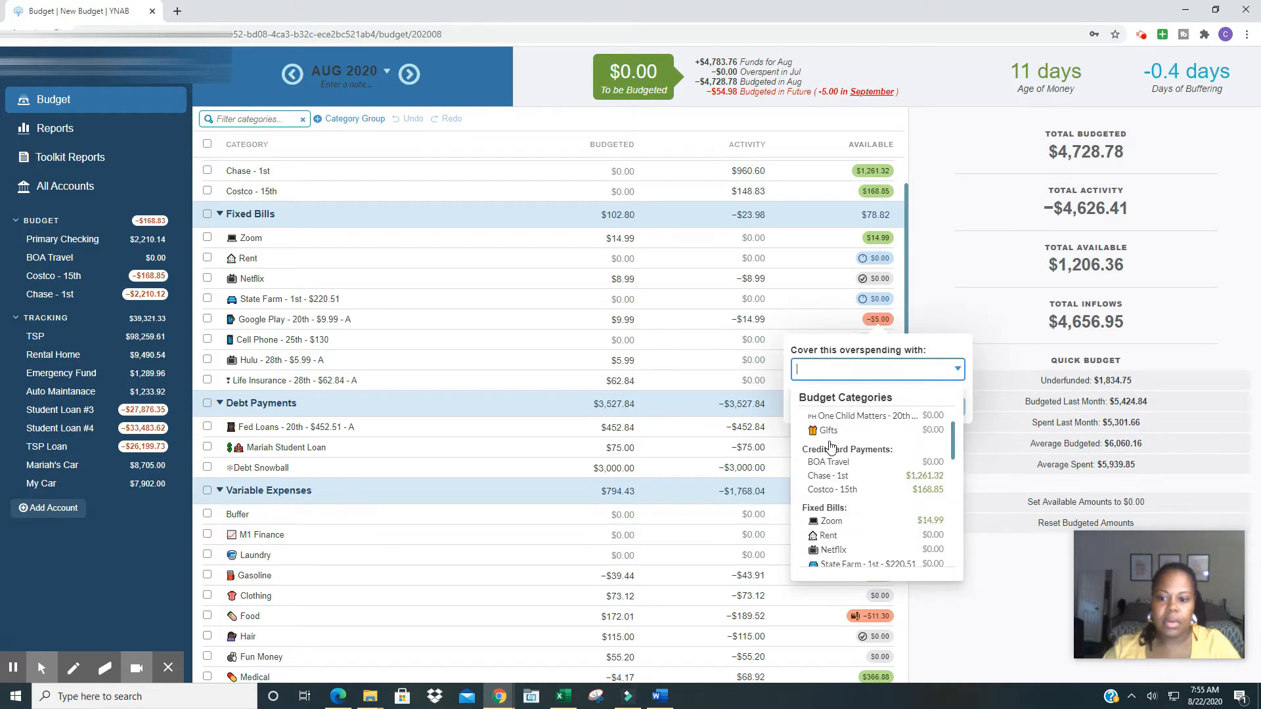
{"action": "scroll", "coordinate": [854, 470], "scroll_direction": "up", "scroll_amount": 1}
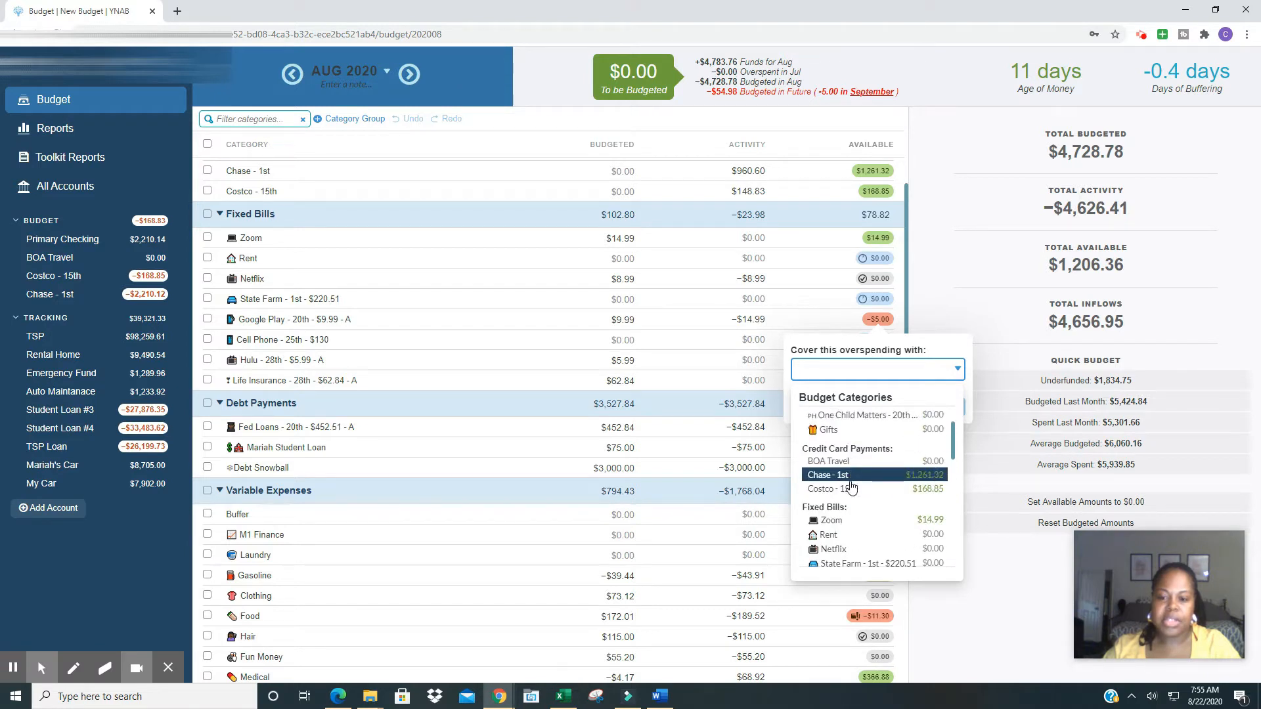
{"action": "scroll", "coordinate": [851, 482], "scroll_direction": "down", "scroll_amount": 2}
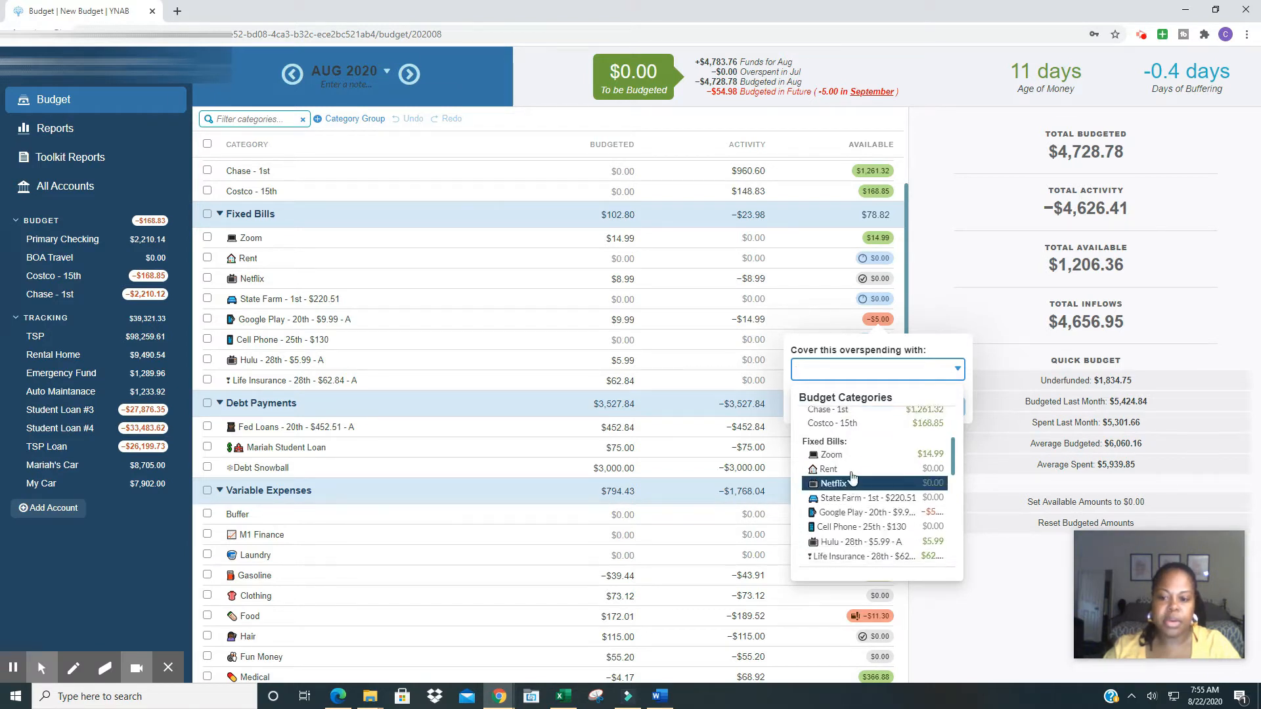
{"action": "scroll", "coordinate": [852, 474], "scroll_direction": "down", "scroll_amount": 2}
{"action": "scroll", "coordinate": [852, 474], "scroll_direction": "up", "scroll_amount": 2}
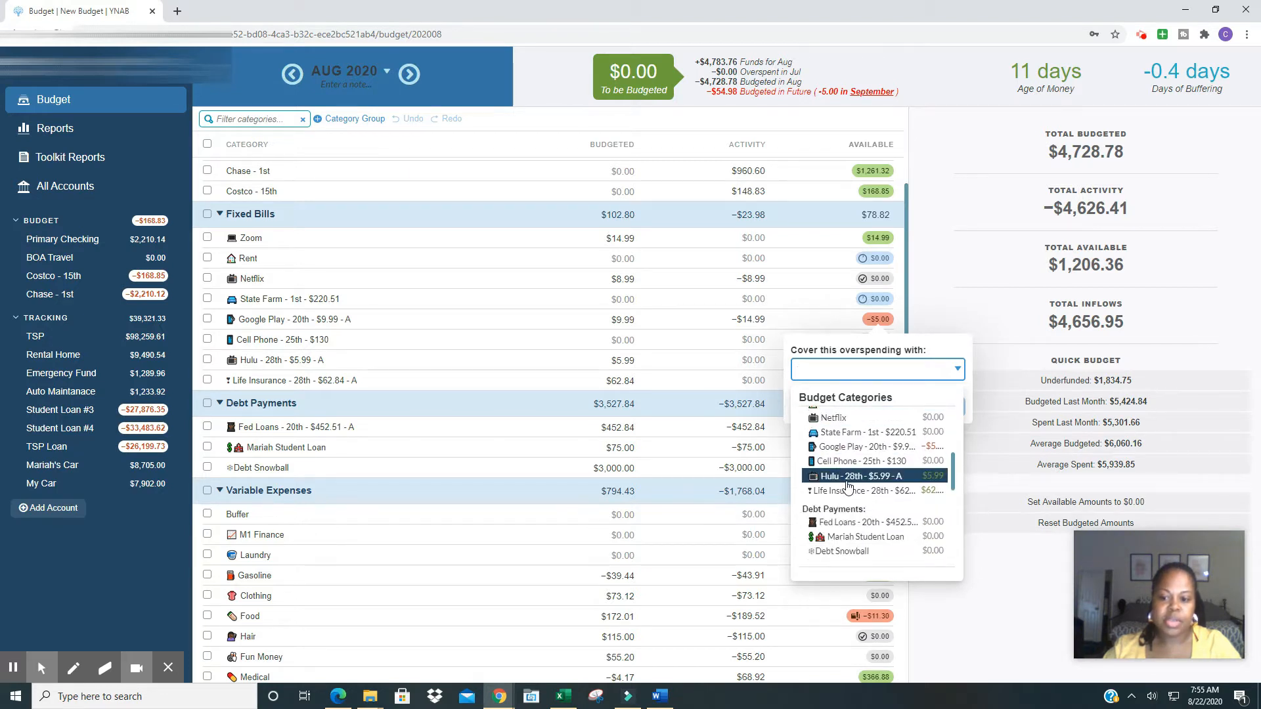
{"action": "scroll", "coordinate": [847, 486], "scroll_direction": "down", "scroll_amount": 4}
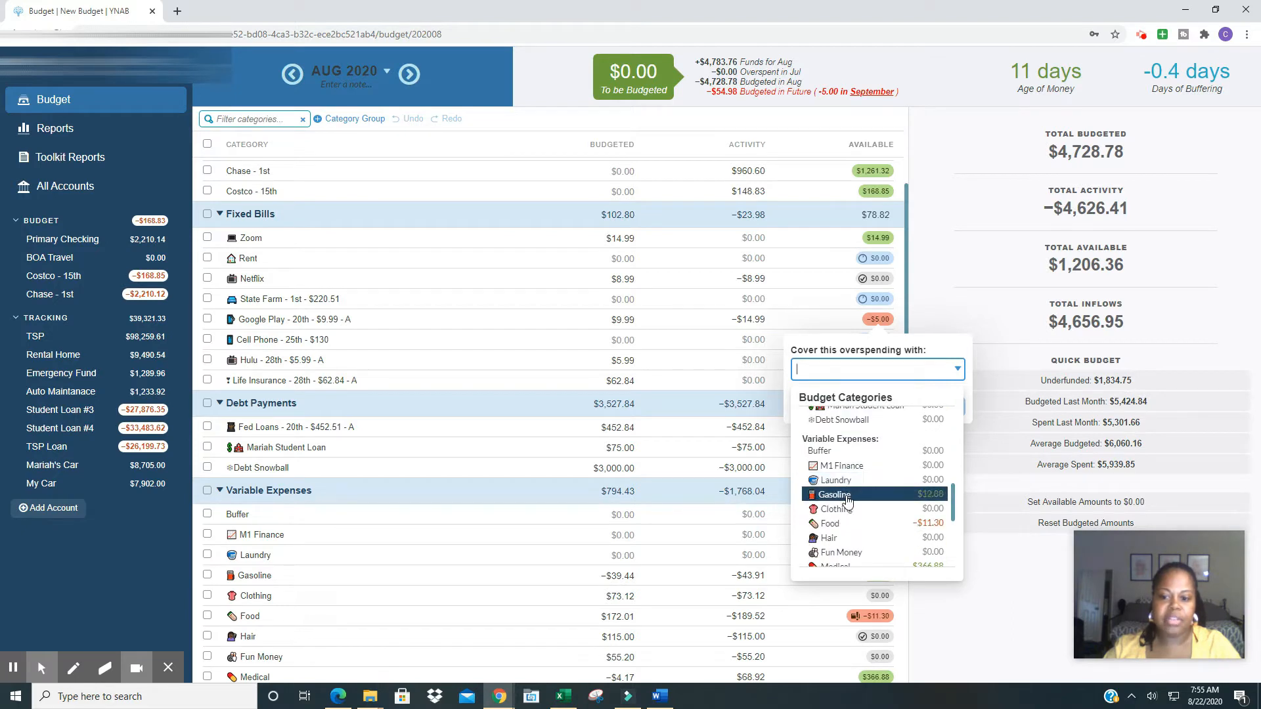
{"action": "left_click", "coordinate": [848, 499]}
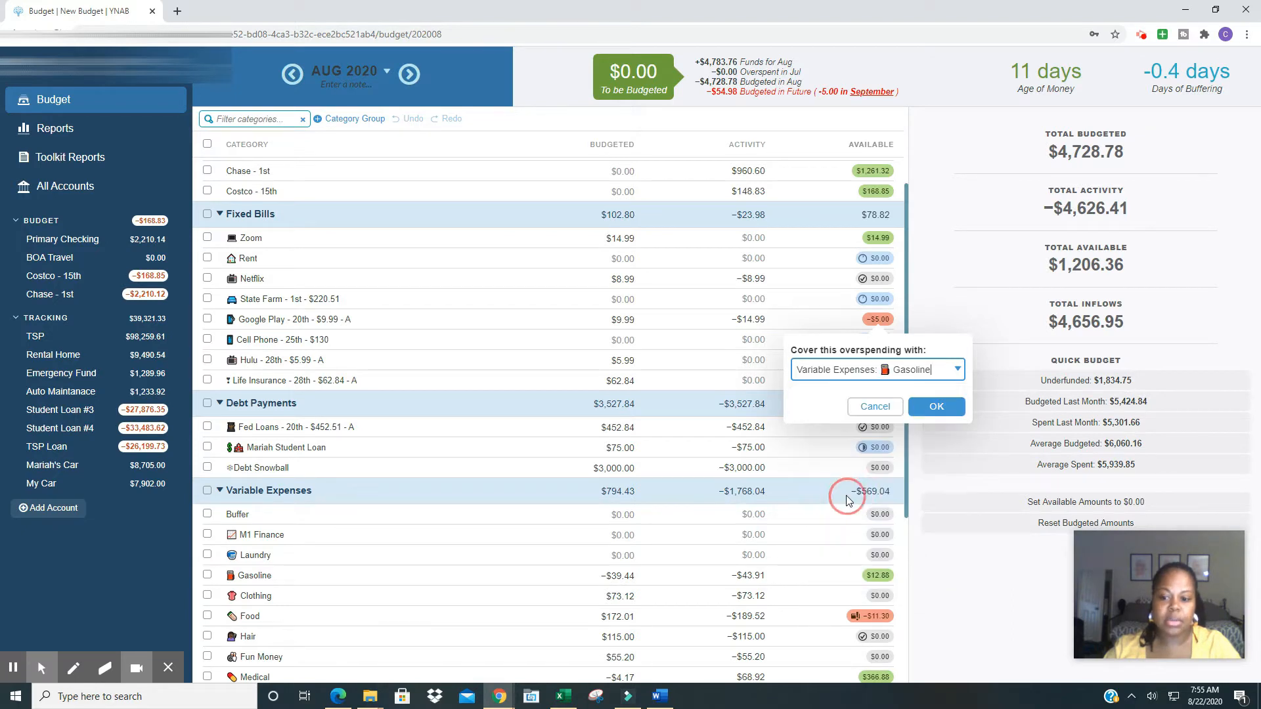
{"action": "left_click", "coordinate": [932, 411]}
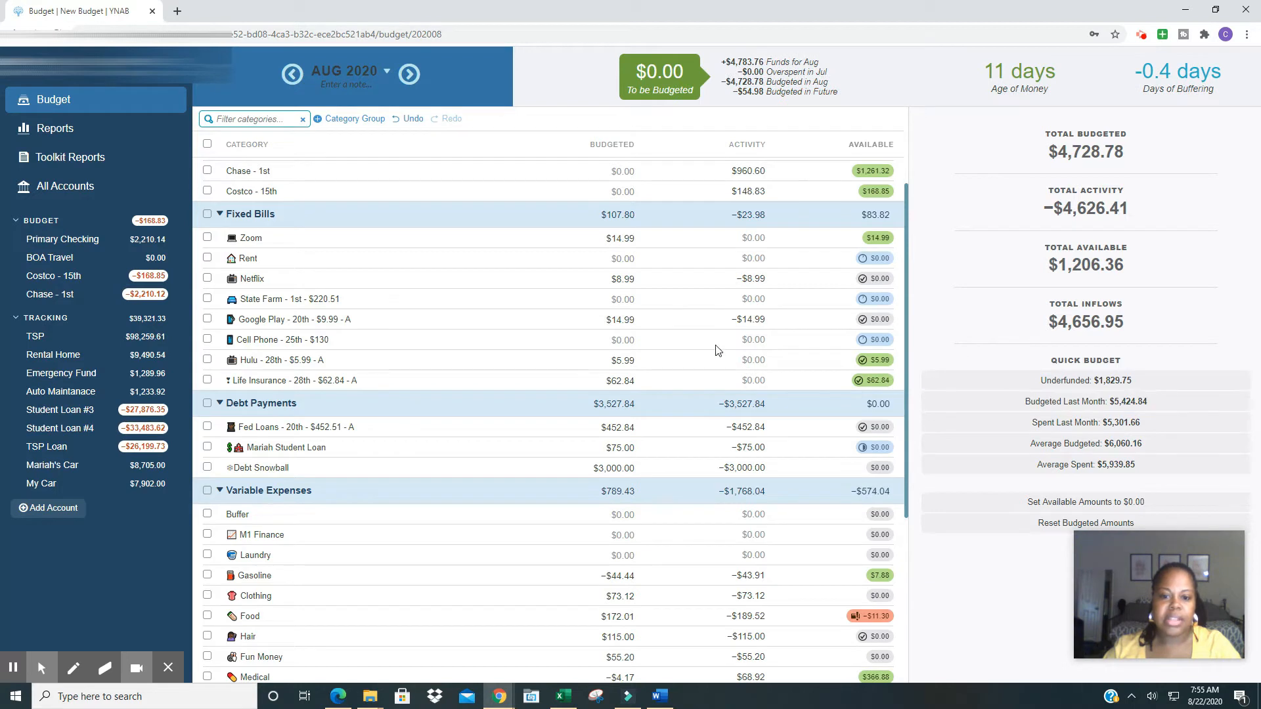
- Change the amount in the Google Play category's name so it reads "Google Play - 20th - $14.99 - A"
{"action": "left_click", "coordinate": [328, 323]}
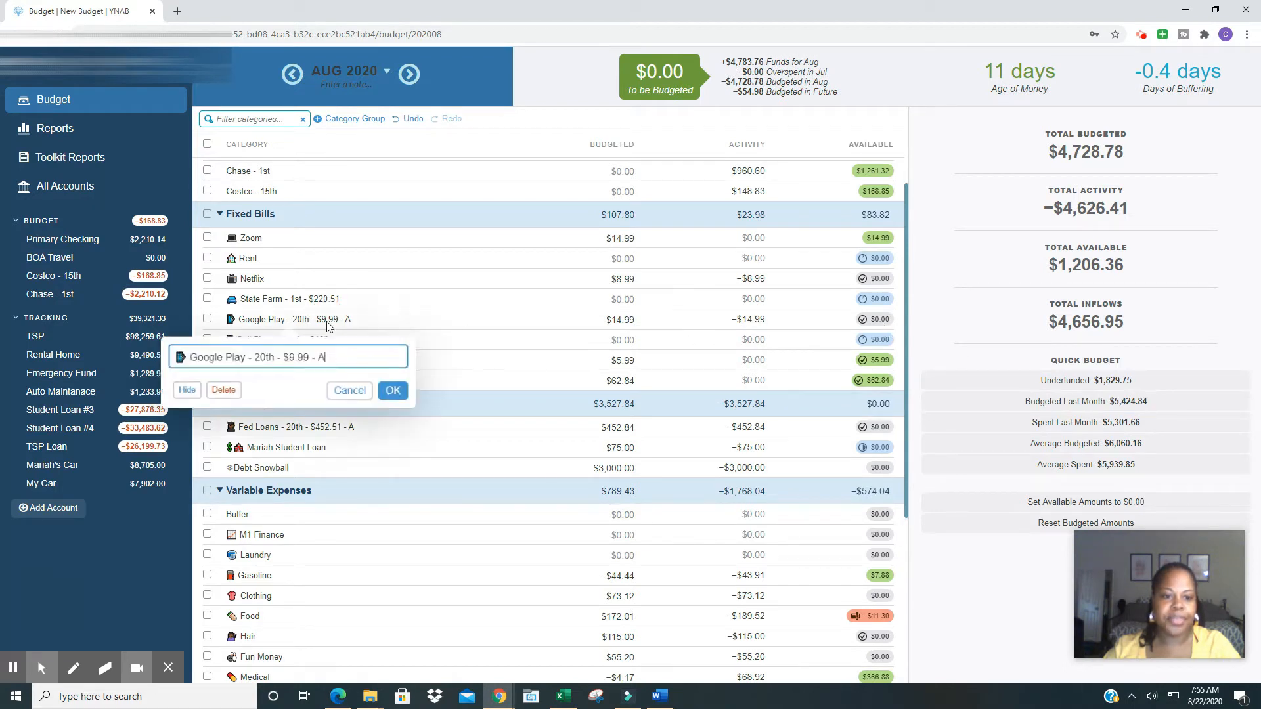
{"action": "left_click", "coordinate": [291, 357]}
{"action": "key", "text": "BackSpace"}
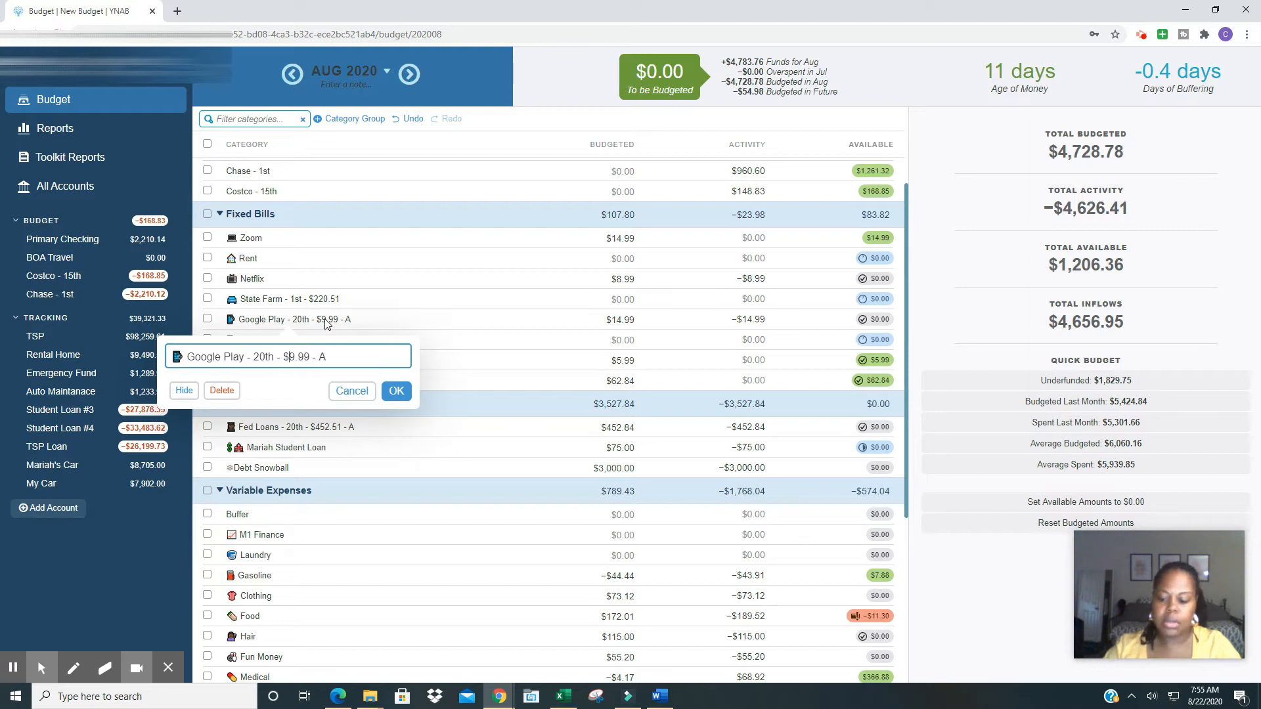
{"action": "type", "text": "14"}
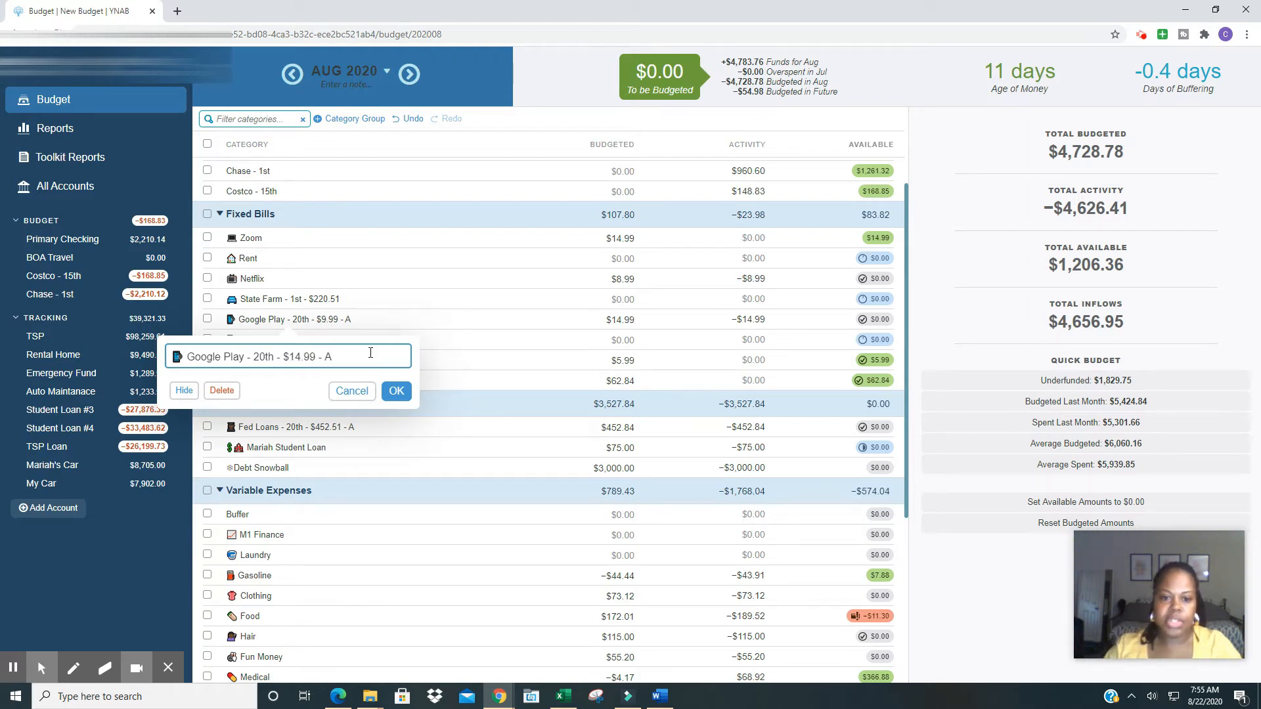
{"action": "left_click", "coordinate": [396, 393]}
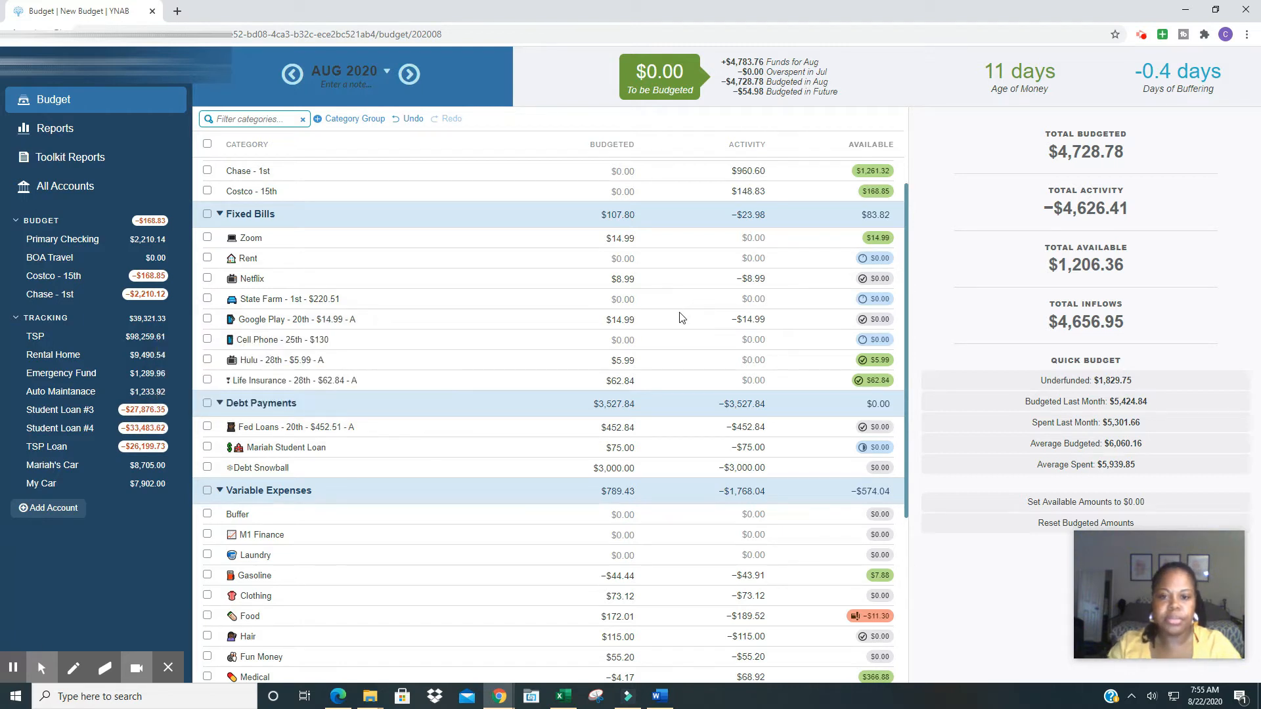
- Review the transactions behind the Food category's activity and check the overspending in Stuff I Forgot to Budget For
{"action": "scroll", "coordinate": [673, 326], "scroll_direction": "down", "scroll_amount": 1}
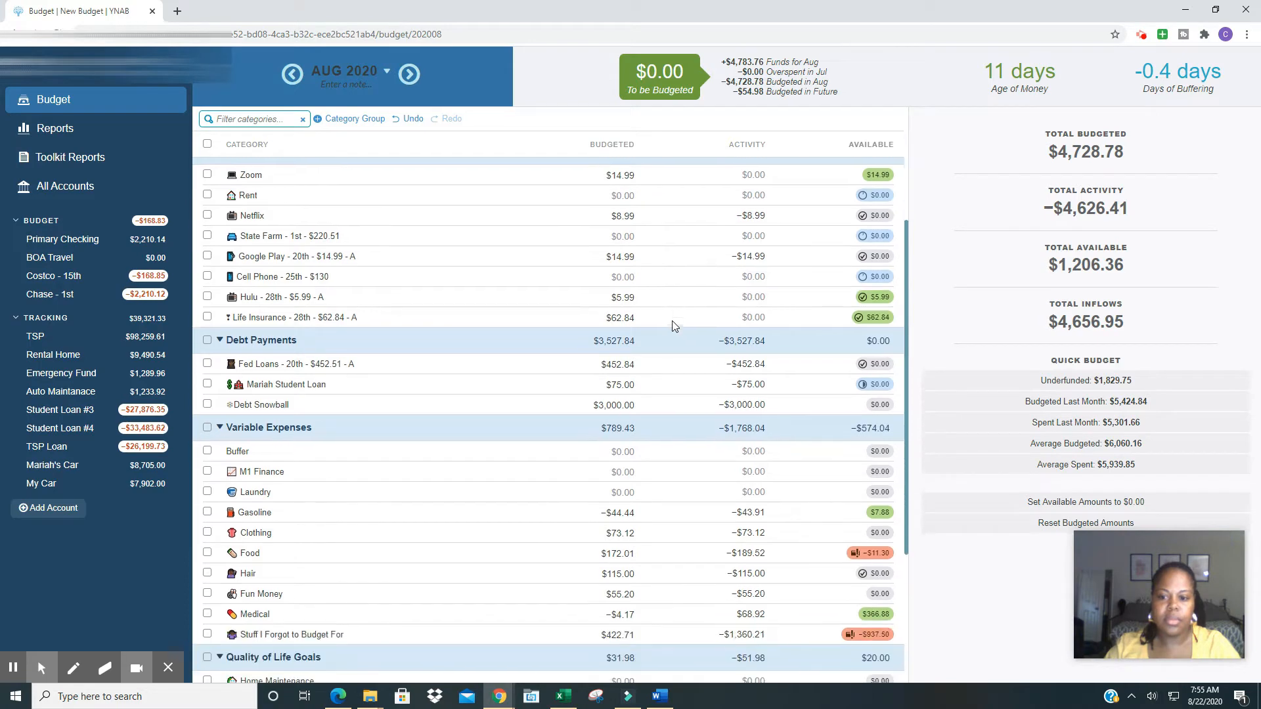
{"action": "scroll", "coordinate": [673, 326], "scroll_direction": "down", "scroll_amount": 3}
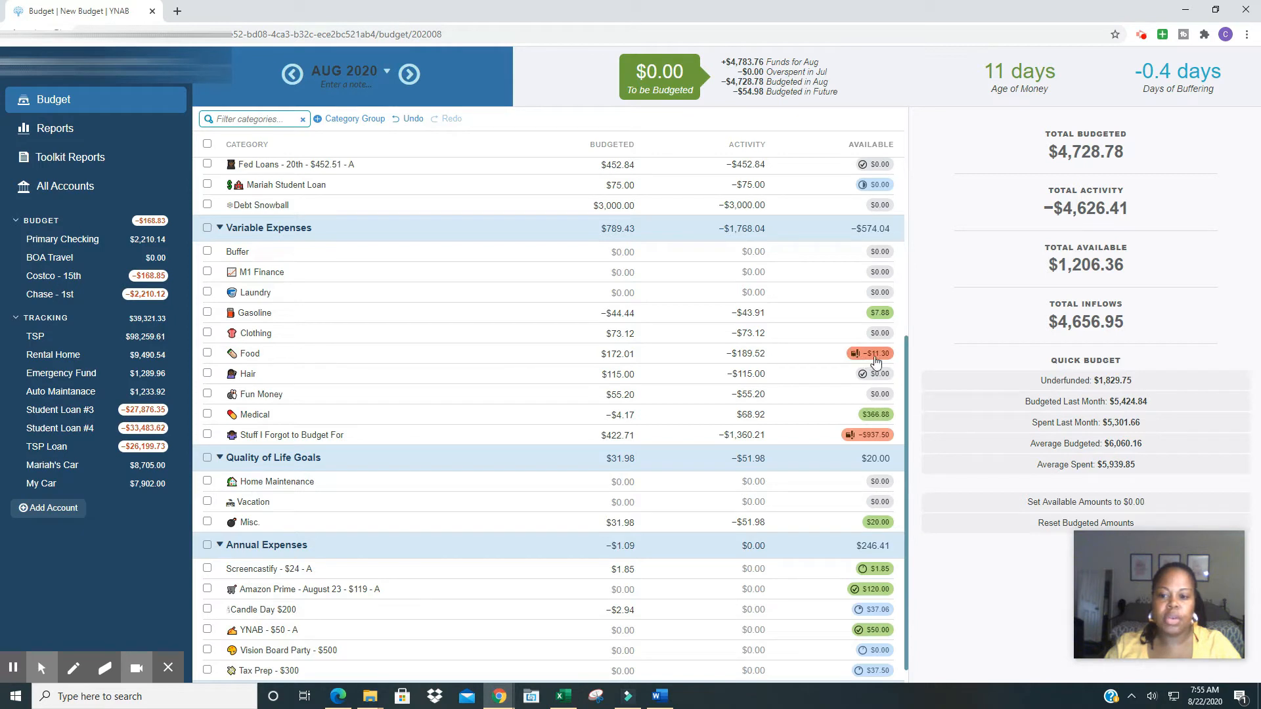
{"action": "left_click", "coordinate": [757, 354]}
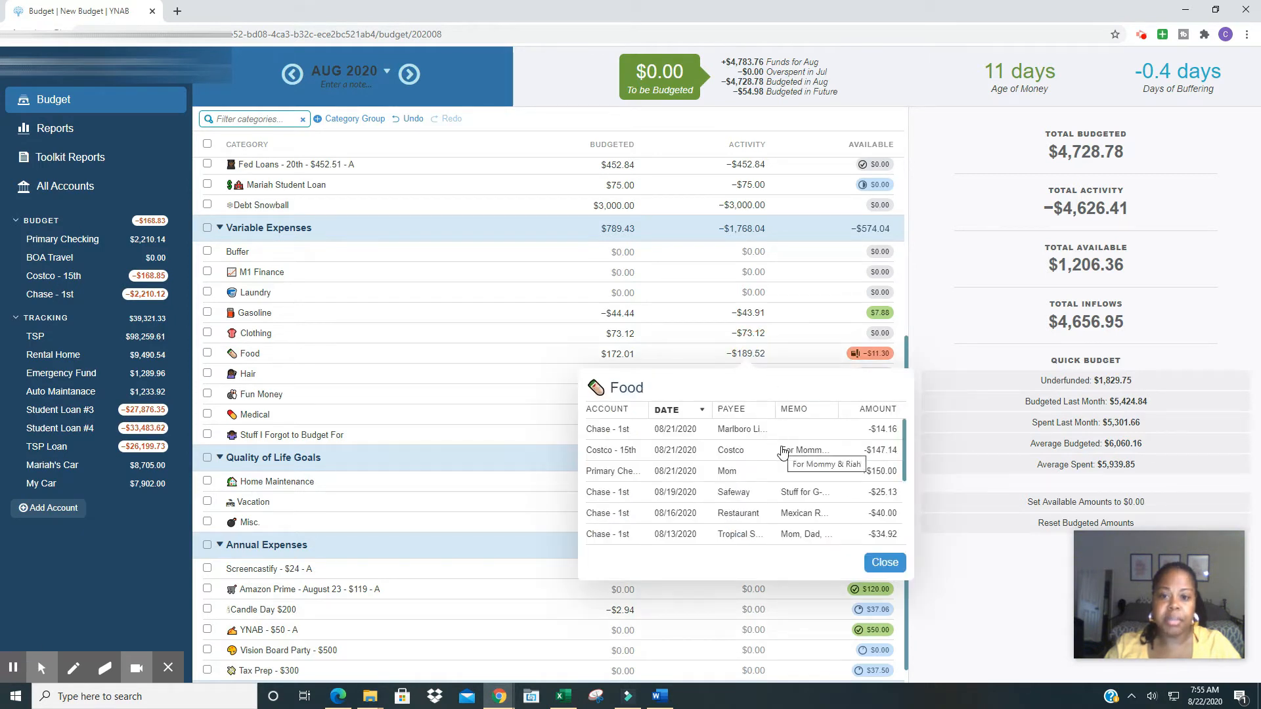
{"action": "left_click", "coordinate": [885, 563]}
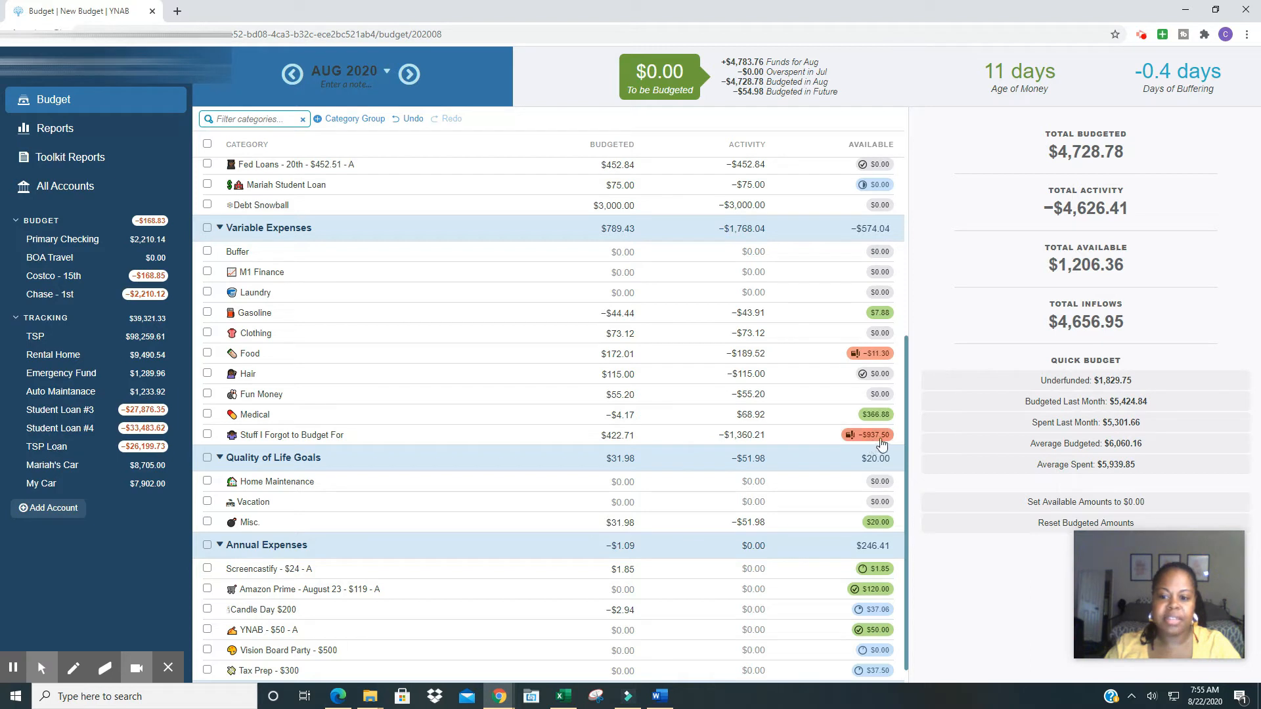
{"action": "mouse_move", "coordinate": [886, 443]}
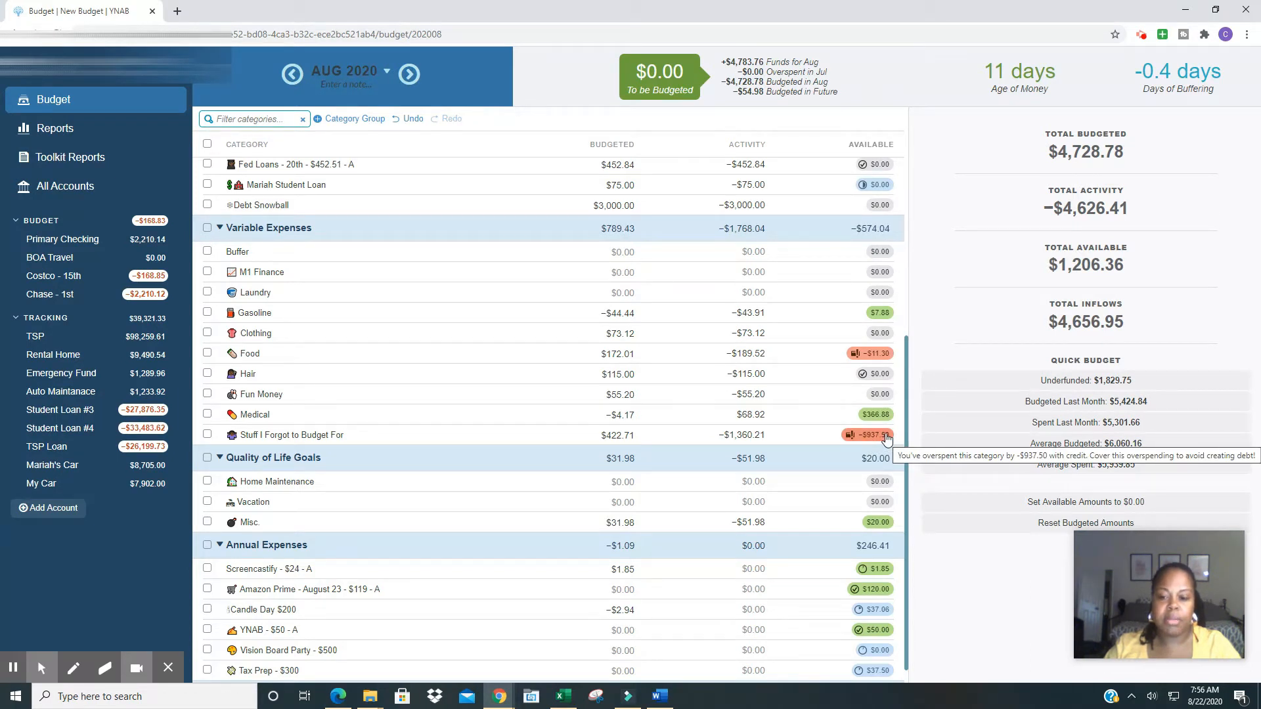
{"action": "scroll", "coordinate": [883, 453], "scroll_direction": "down", "scroll_amount": 1}
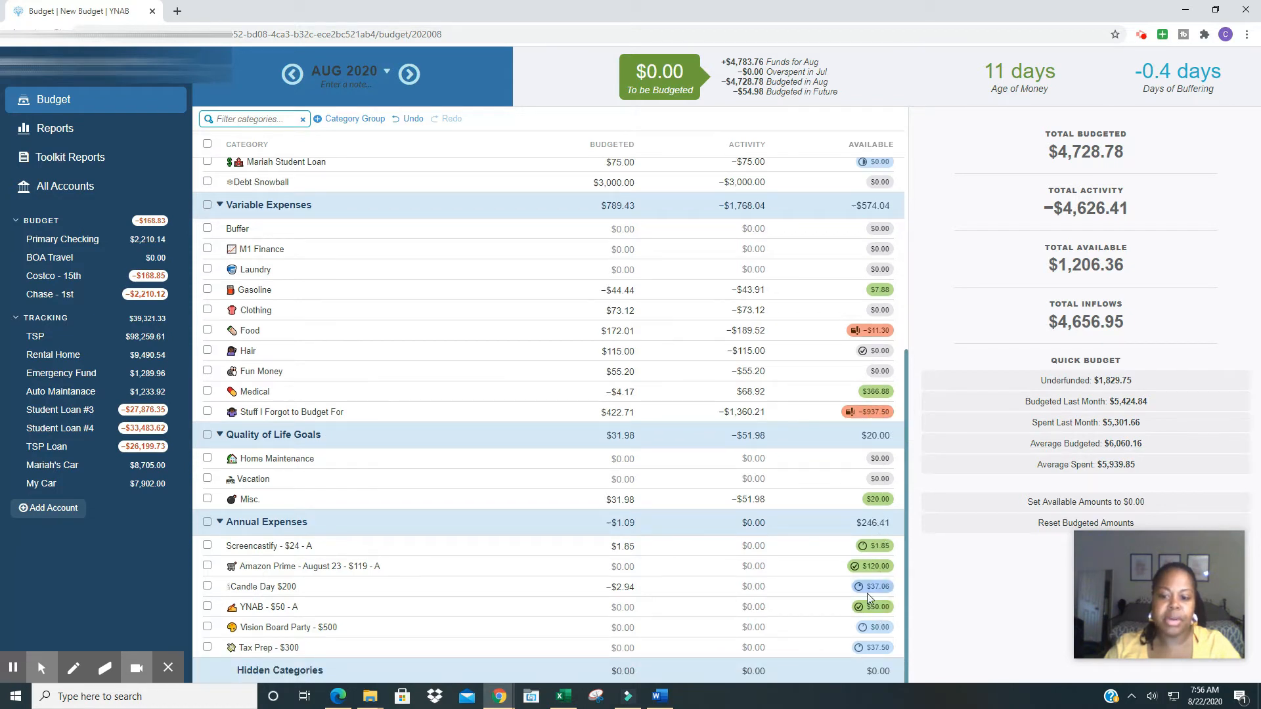
{"action": "mouse_move", "coordinate": [866, 609]}
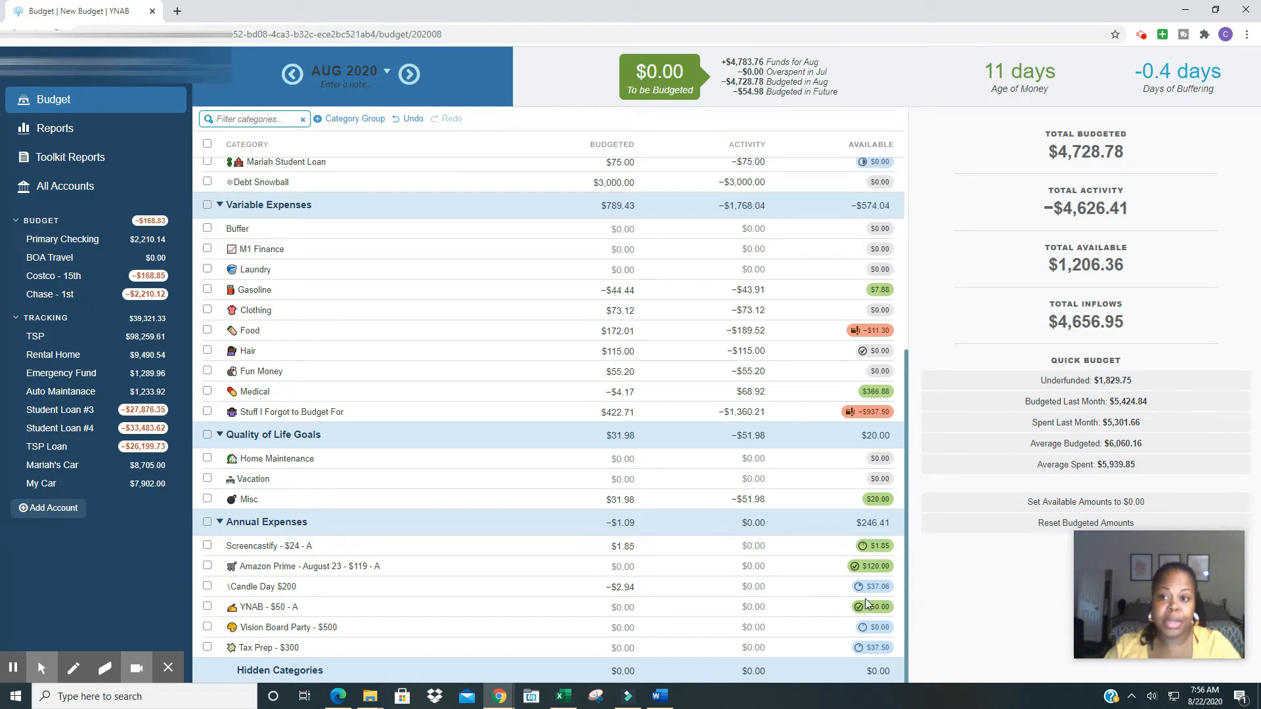
{"action": "scroll", "coordinate": [865, 605], "scroll_direction": "up", "scroll_amount": 4}
{"action": "scroll", "coordinate": [866, 604], "scroll_direction": "up", "scroll_amount": 2}
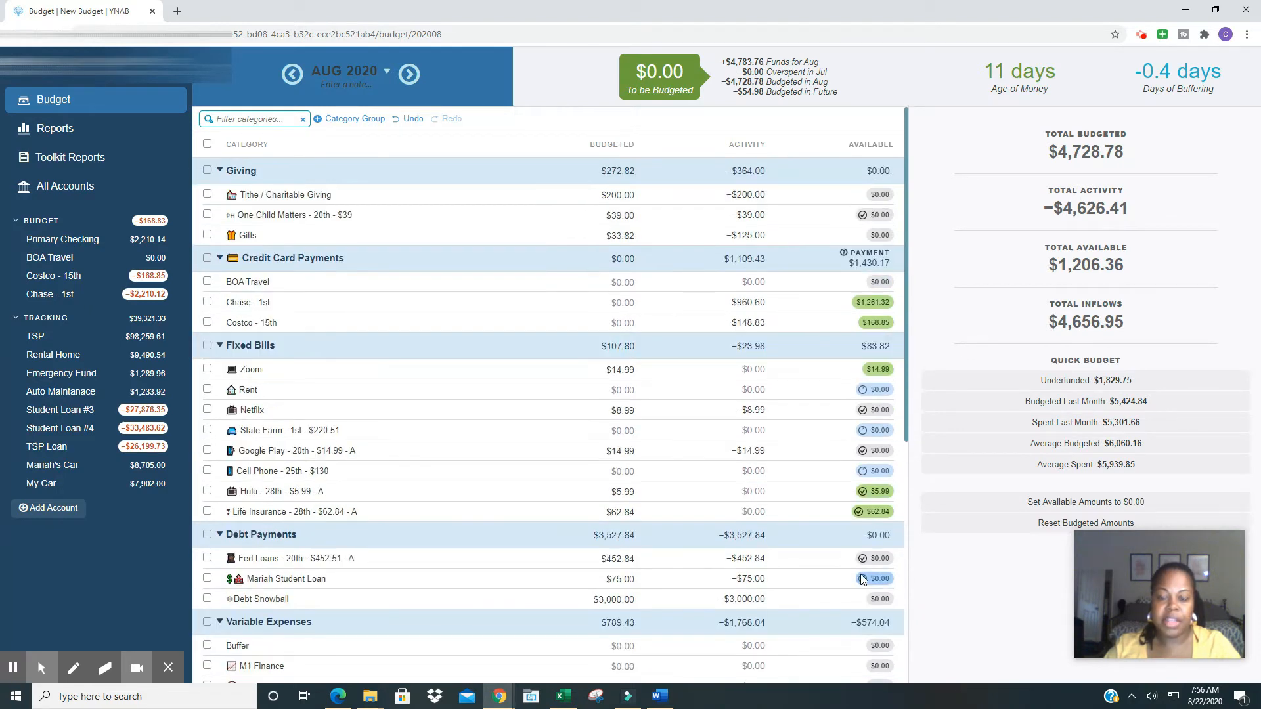
- Start a new transaction in the Primary Checking account and choose the saved payee Pay Check
{"action": "left_click", "coordinate": [77, 244]}
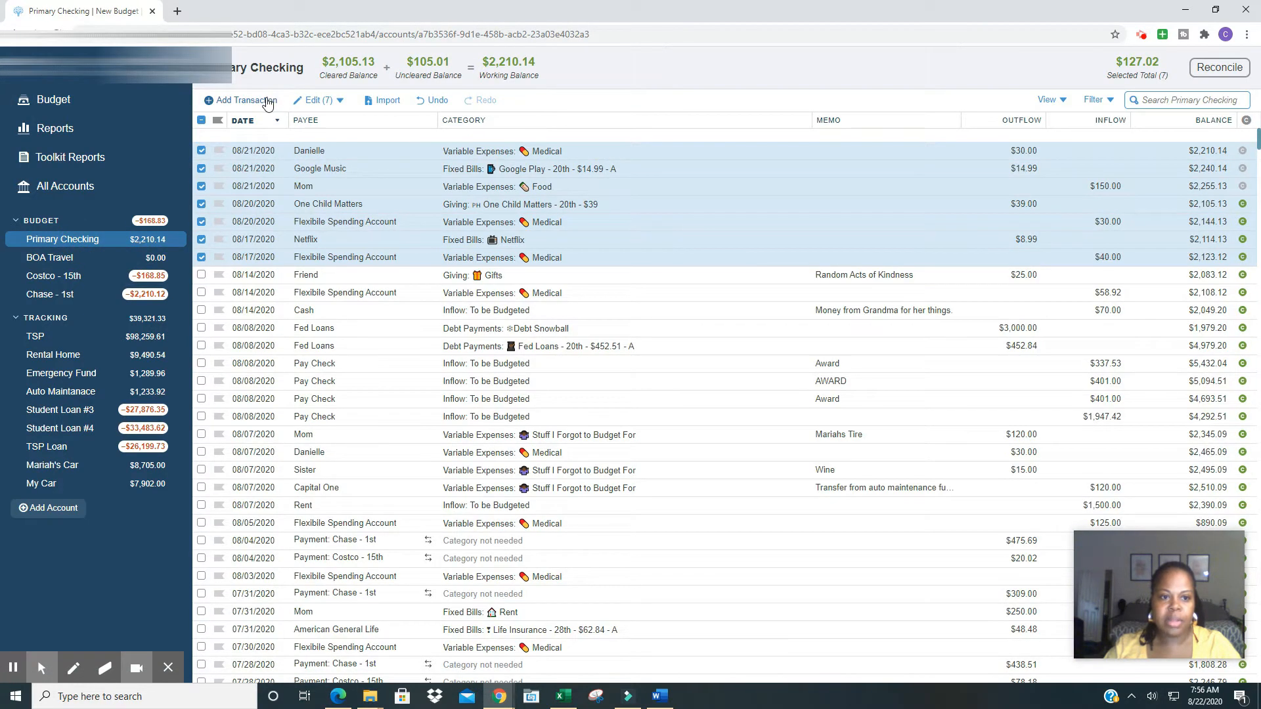
{"action": "left_click", "coordinate": [267, 102]}
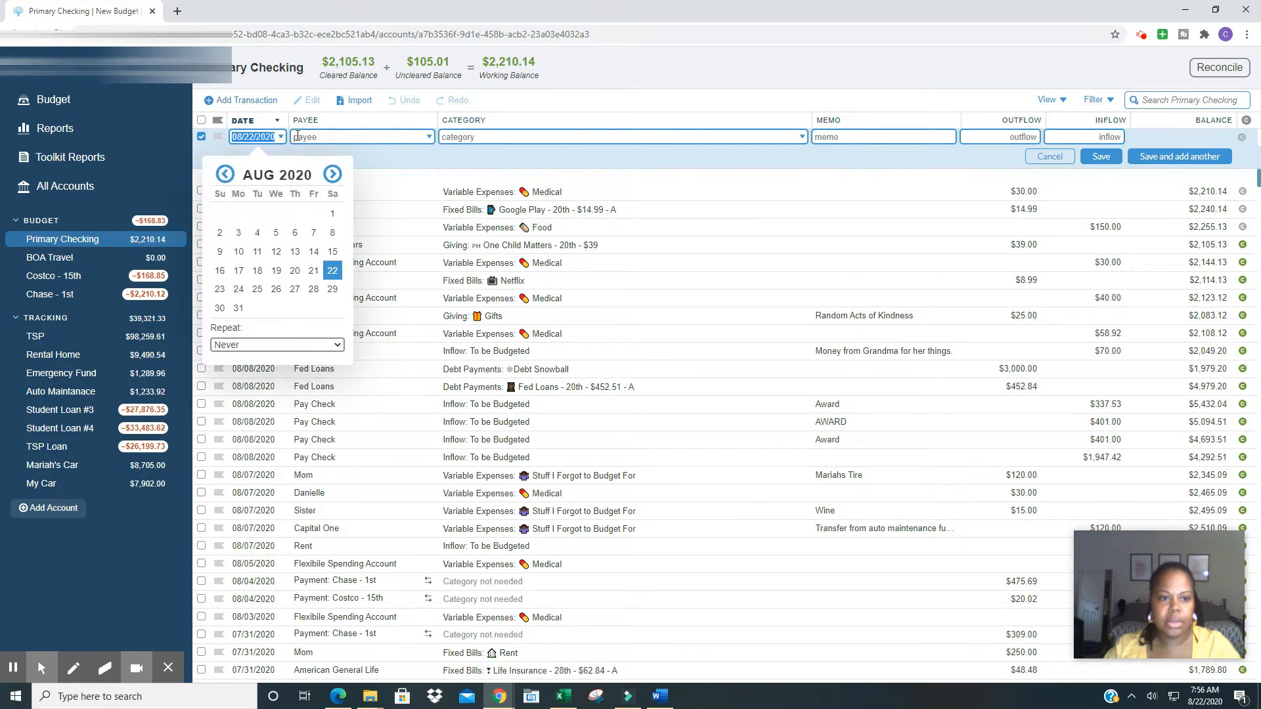
{"action": "left_click", "coordinate": [305, 140]}
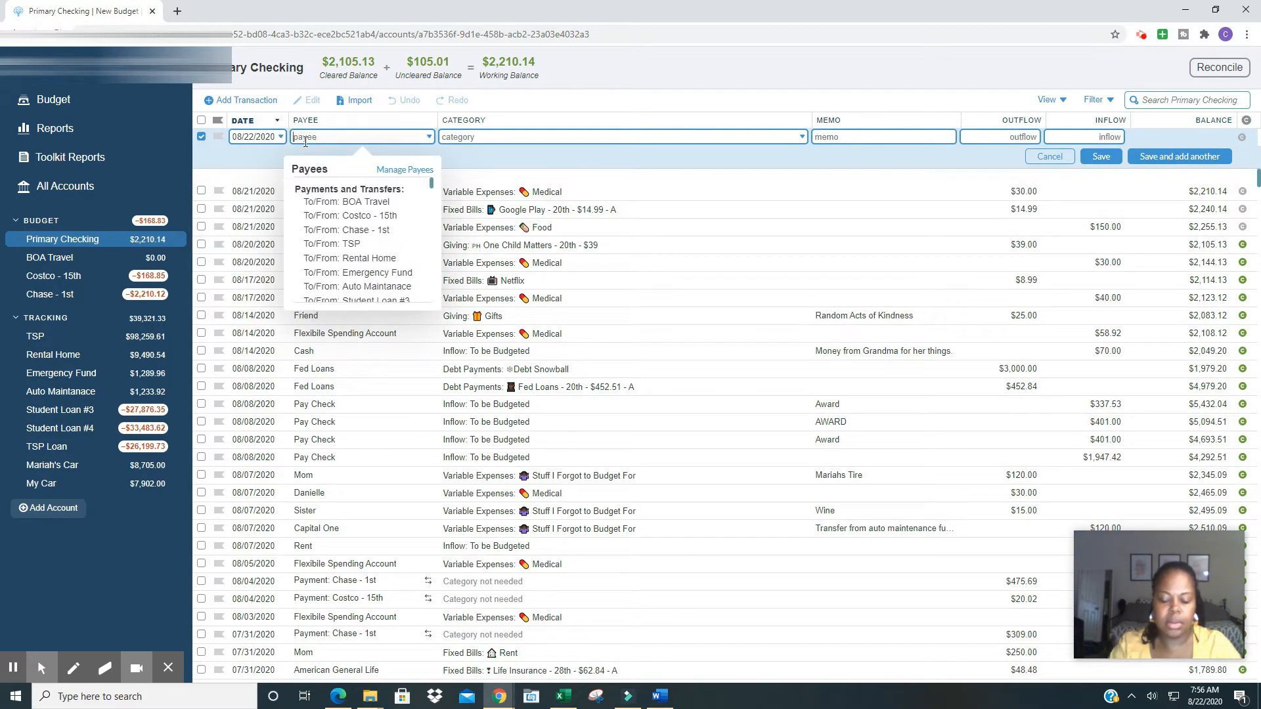
{"action": "type", "text": "Pay"}
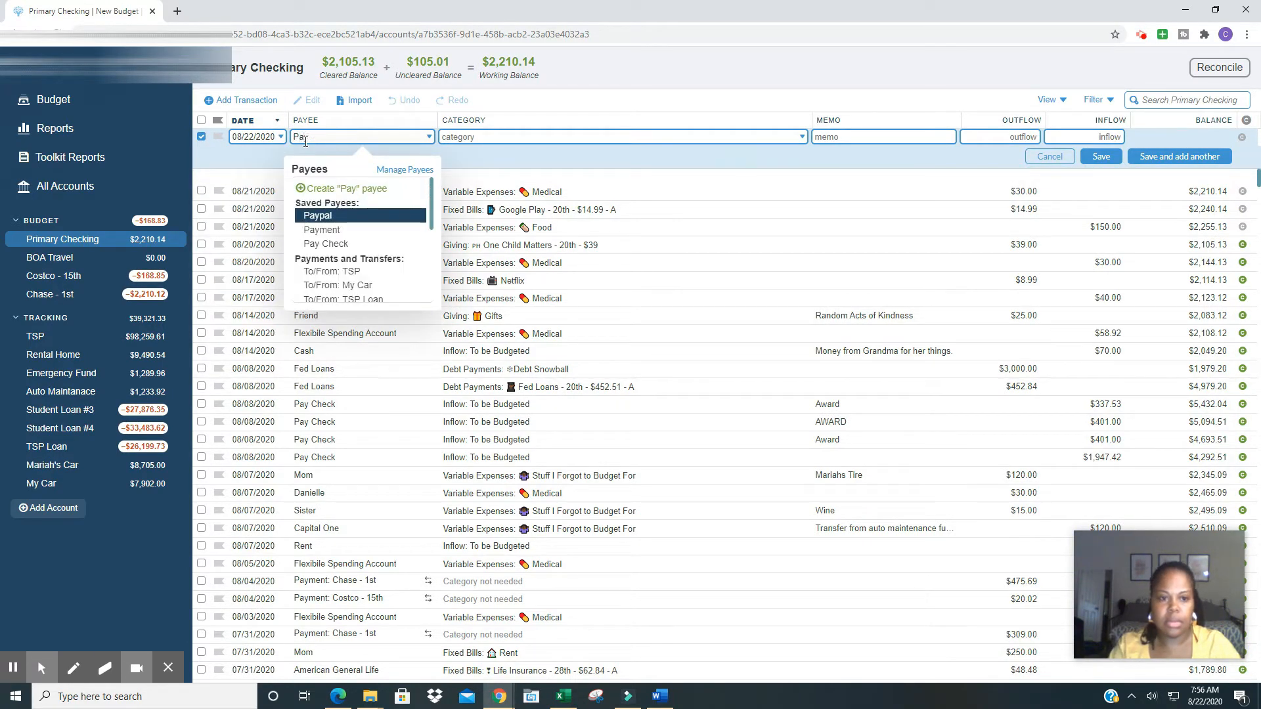
{"action": "type", "text": "Che"}
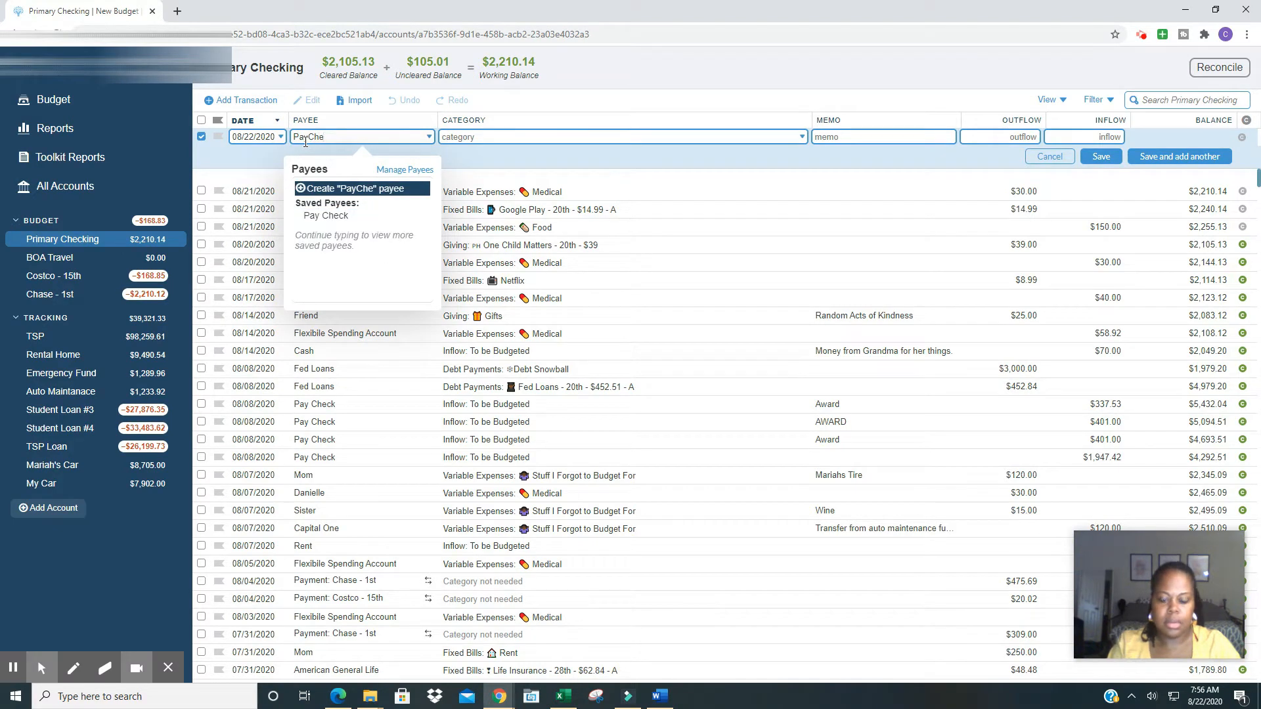
{"action": "key", "text": "Down"}
{"action": "key", "text": "Up"}
{"action": "key", "text": "Down"}
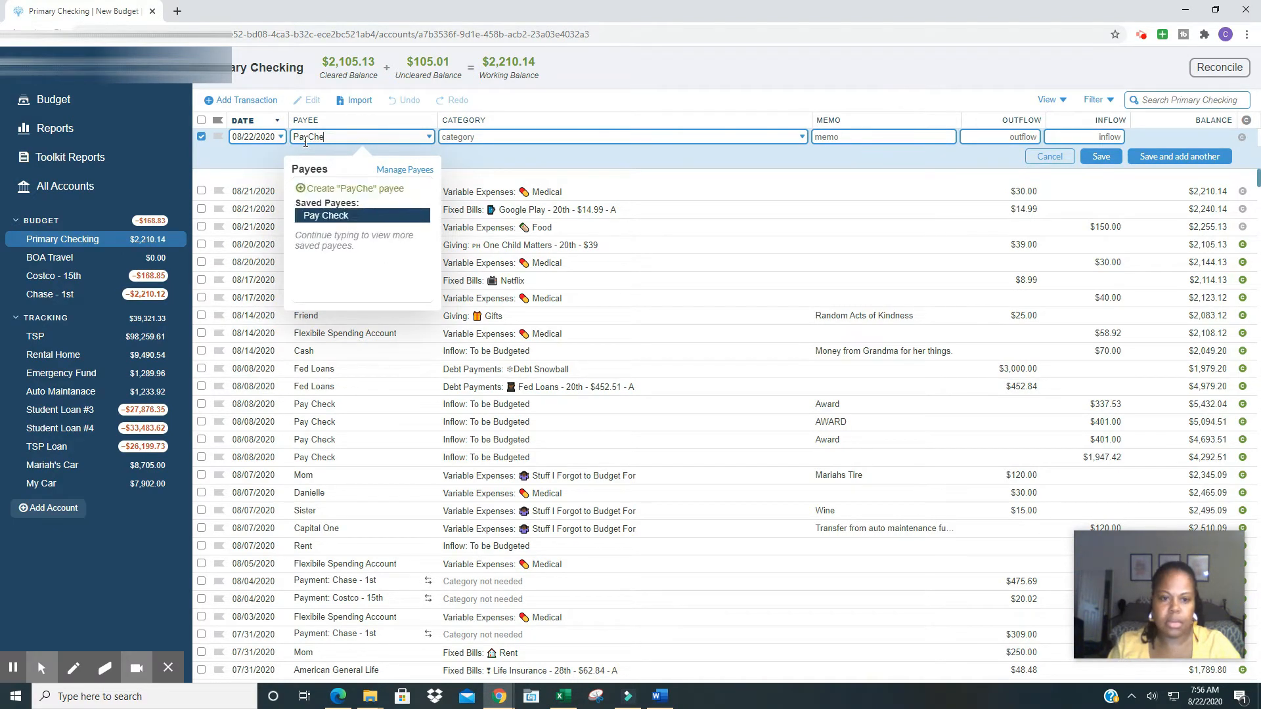
{"action": "key", "text": "Return"}
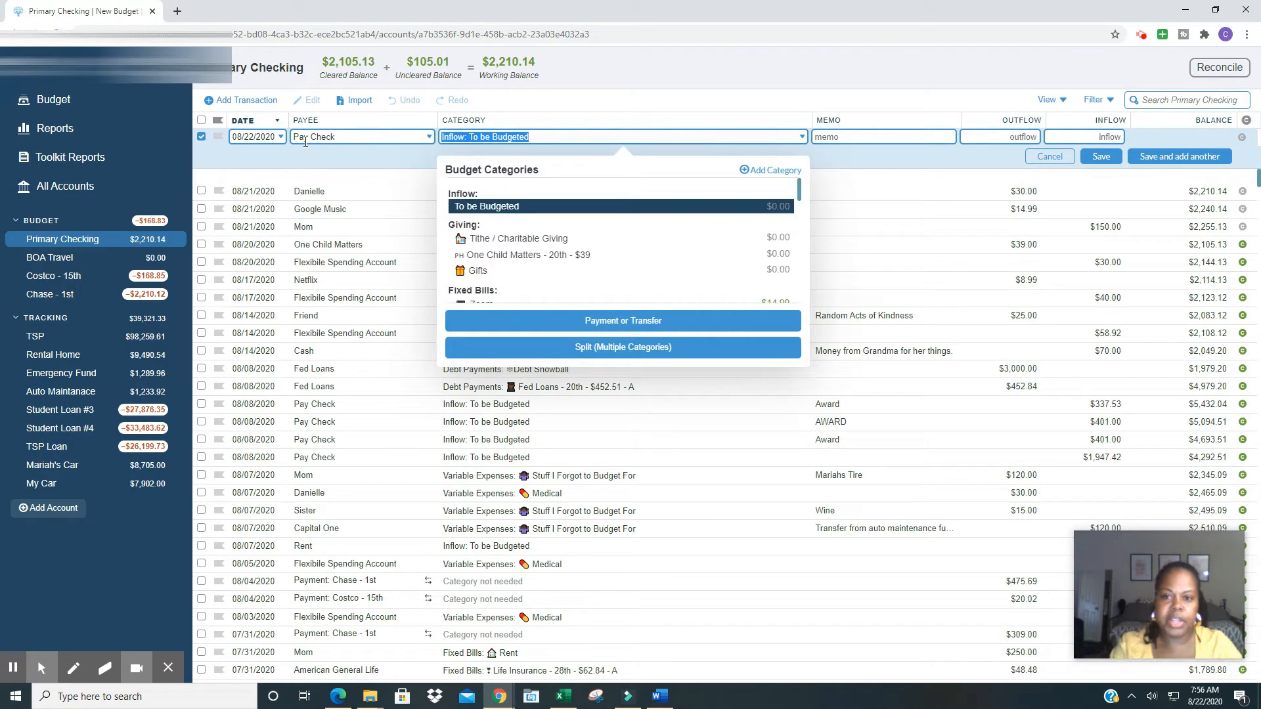
- Keep Inflow: To be Budgeted as the paycheck's category, enter an inflow of 1920.34 and save the transaction
{"action": "key", "text": "Tab"}
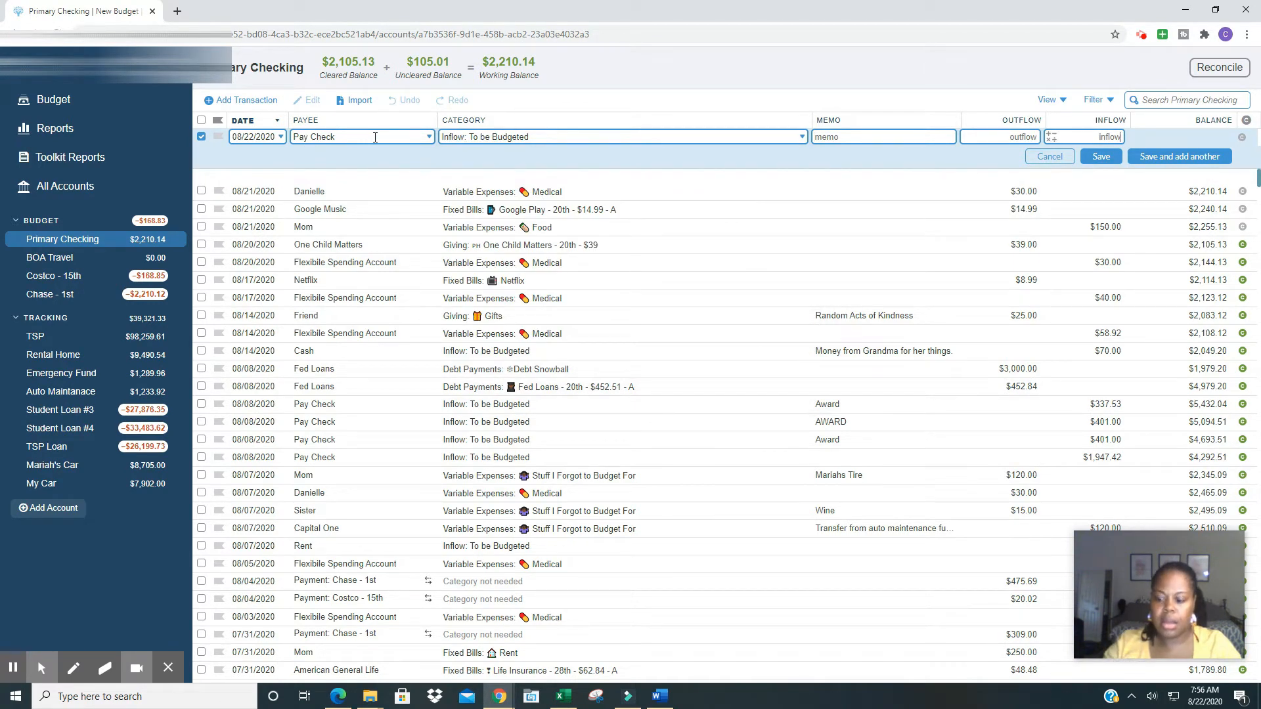
{"action": "type", "text": "1"}
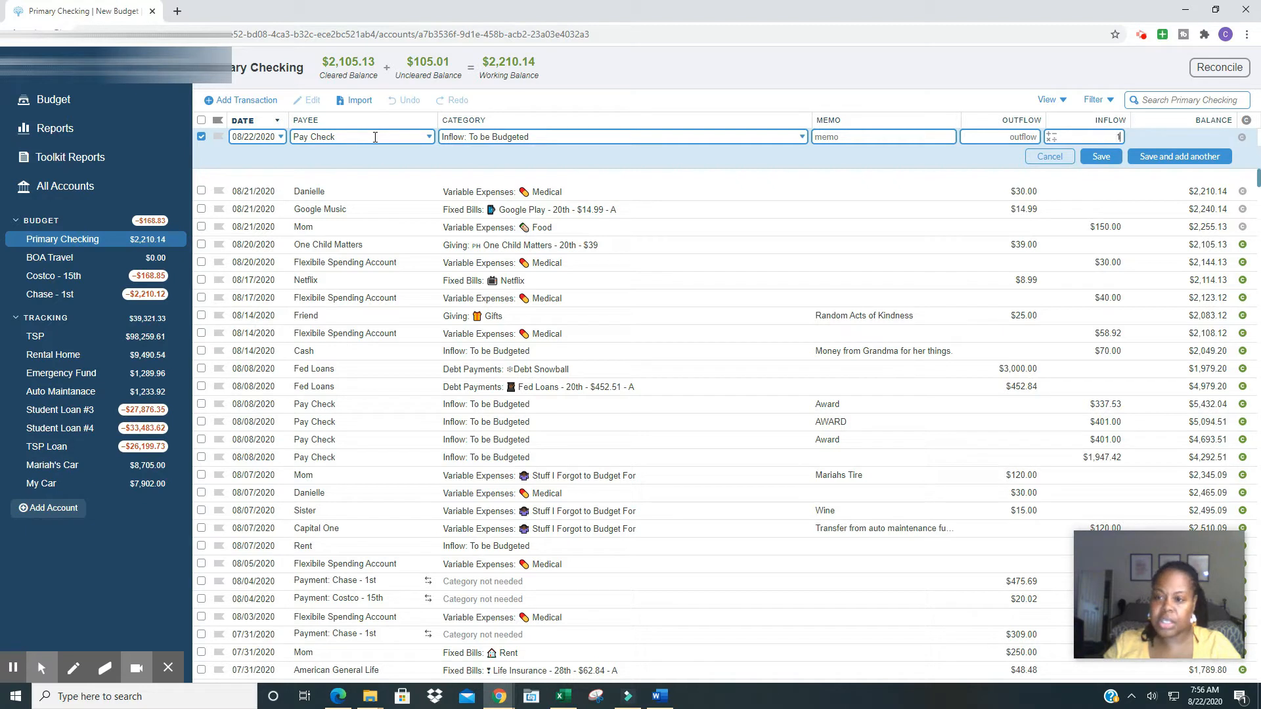
{"action": "type", "text": "920.34"}
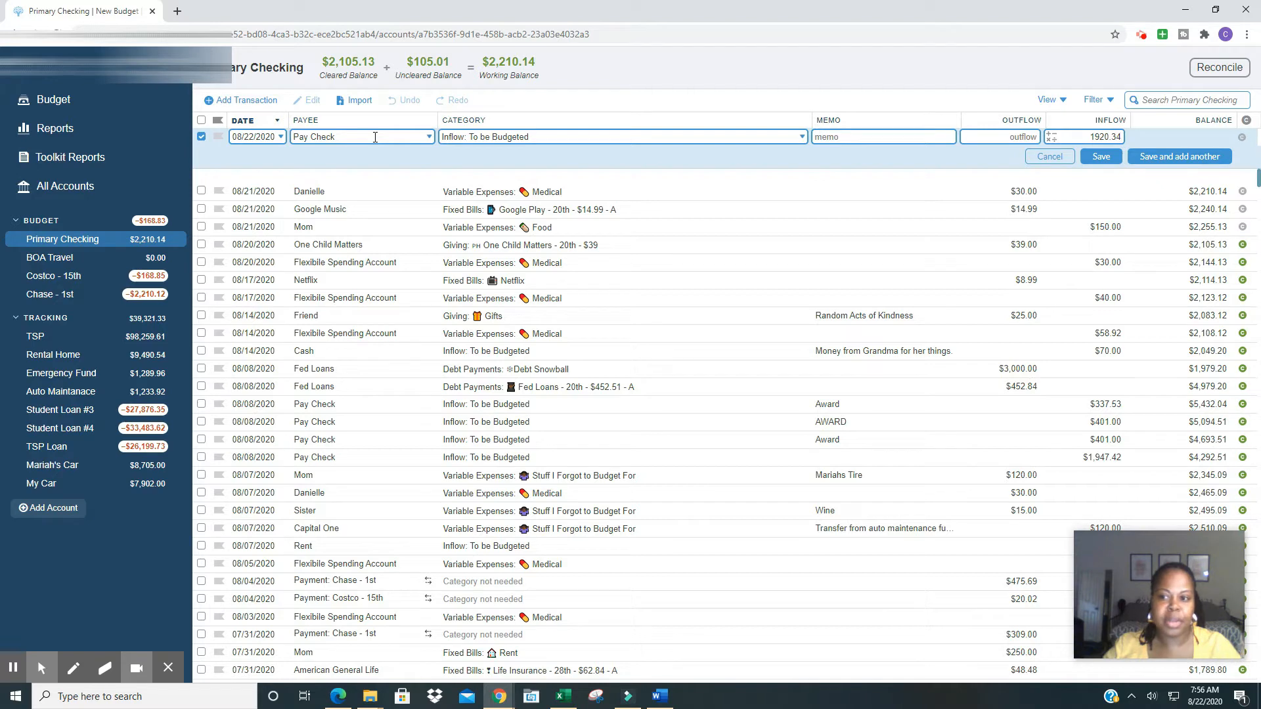
{"action": "key", "text": "Return"}
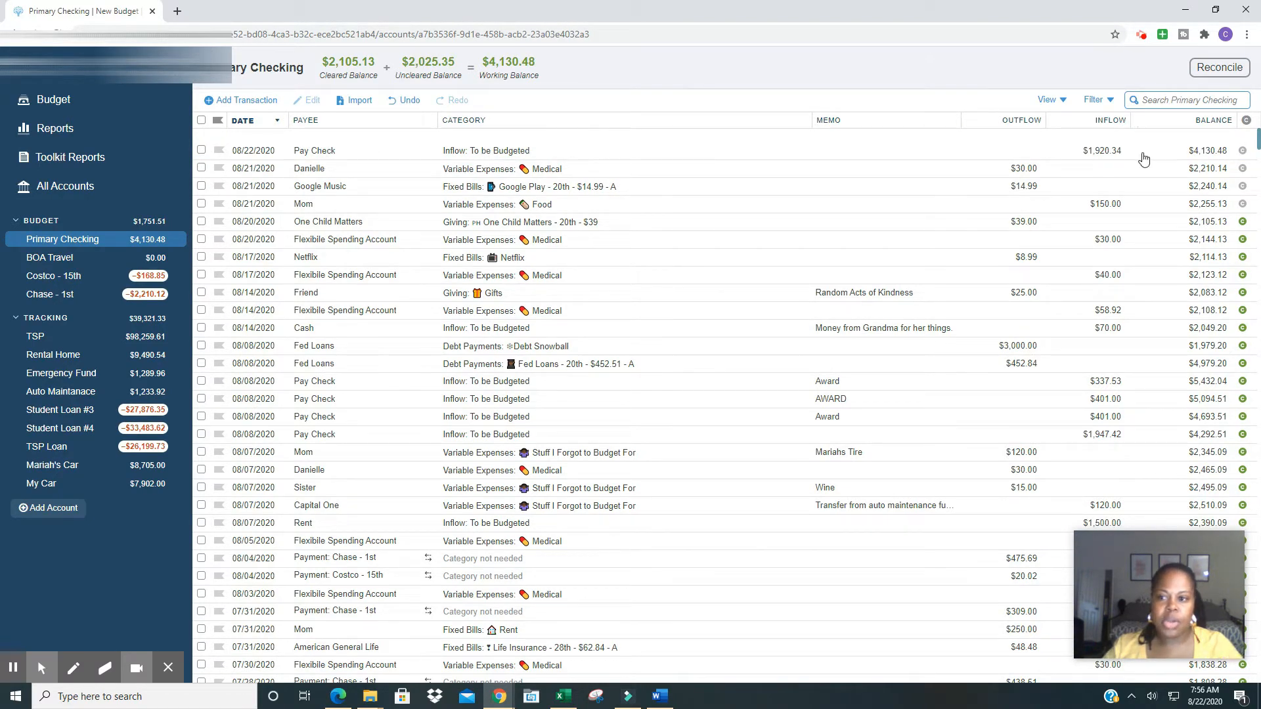
- In the August 2020 budget, add 192 to the budgeted amount of Tithe / Charitable Giving
{"action": "left_click", "coordinate": [67, 103]}
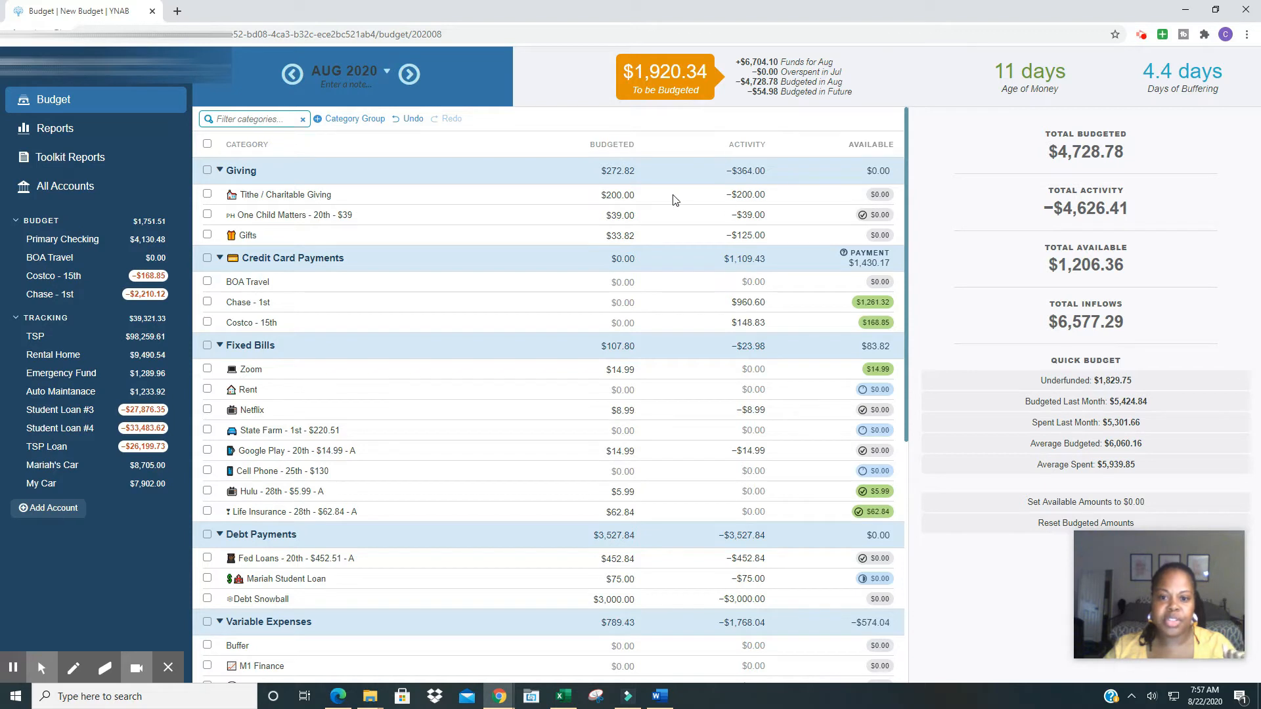
{"action": "left_click", "coordinate": [616, 195]}
{"action": "left_click", "coordinate": [616, 195]}
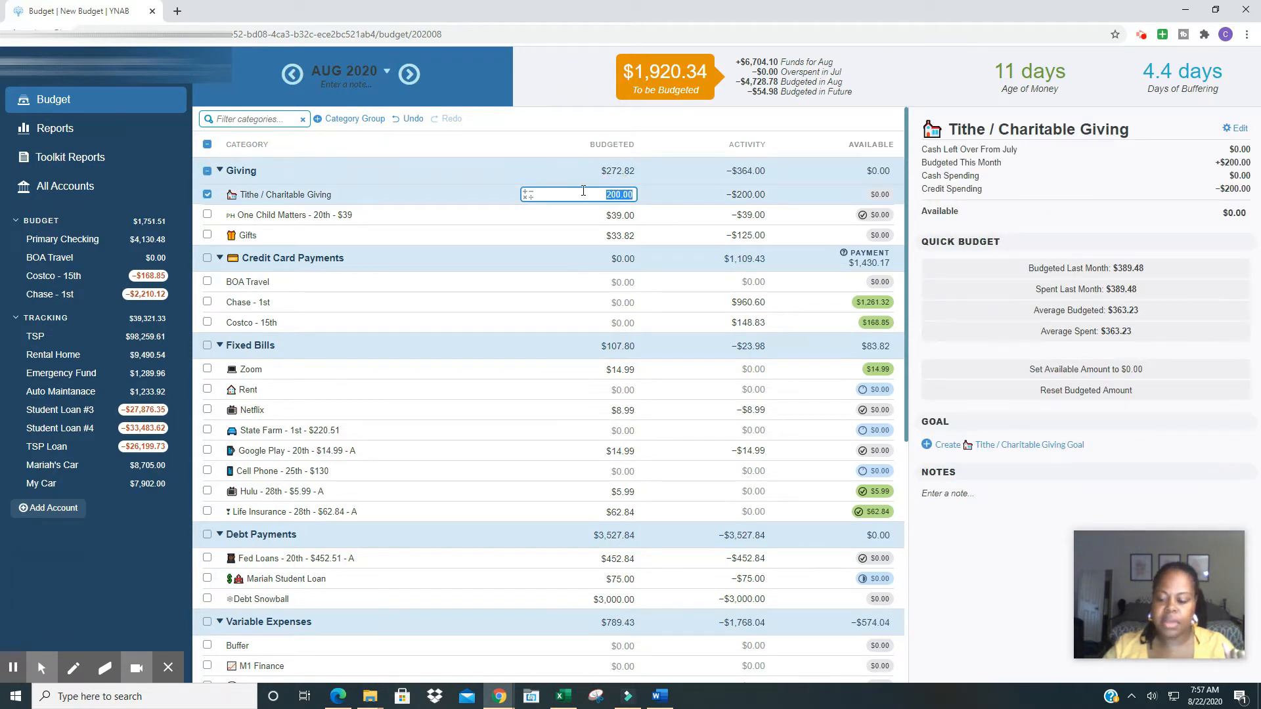
{"action": "type", "text": "+"}
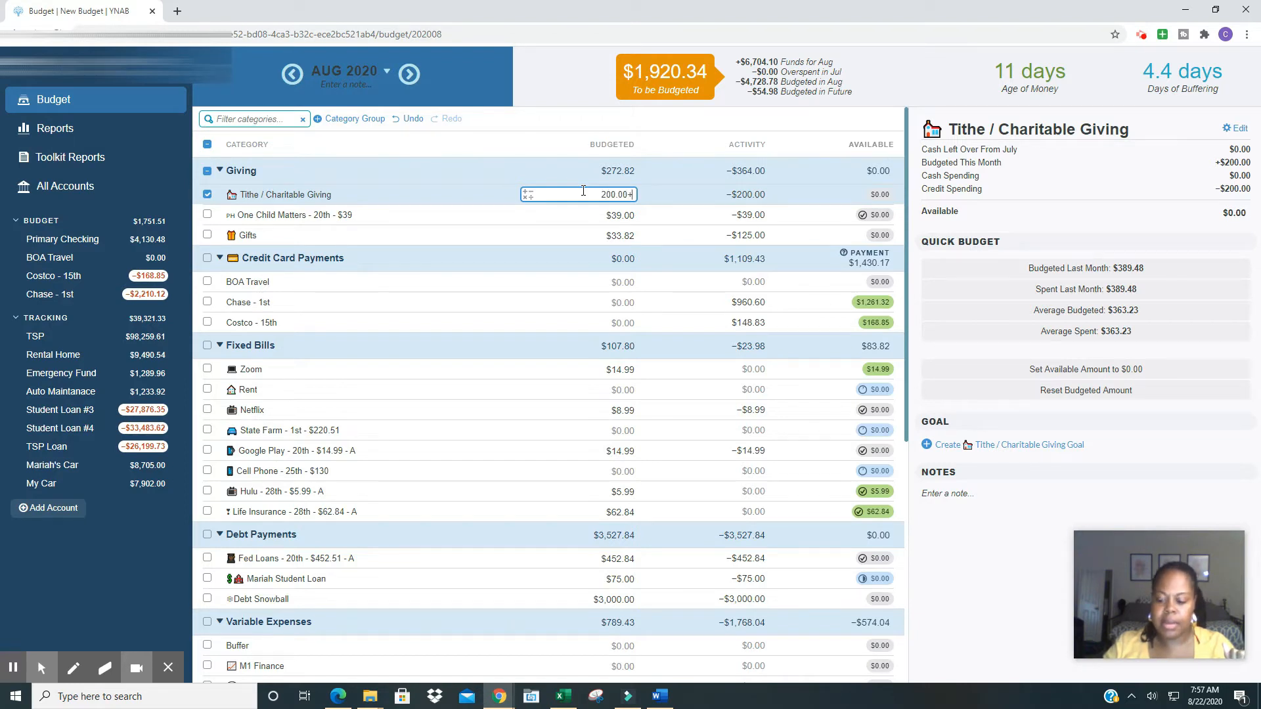
{"action": "type", "text": "1920"}
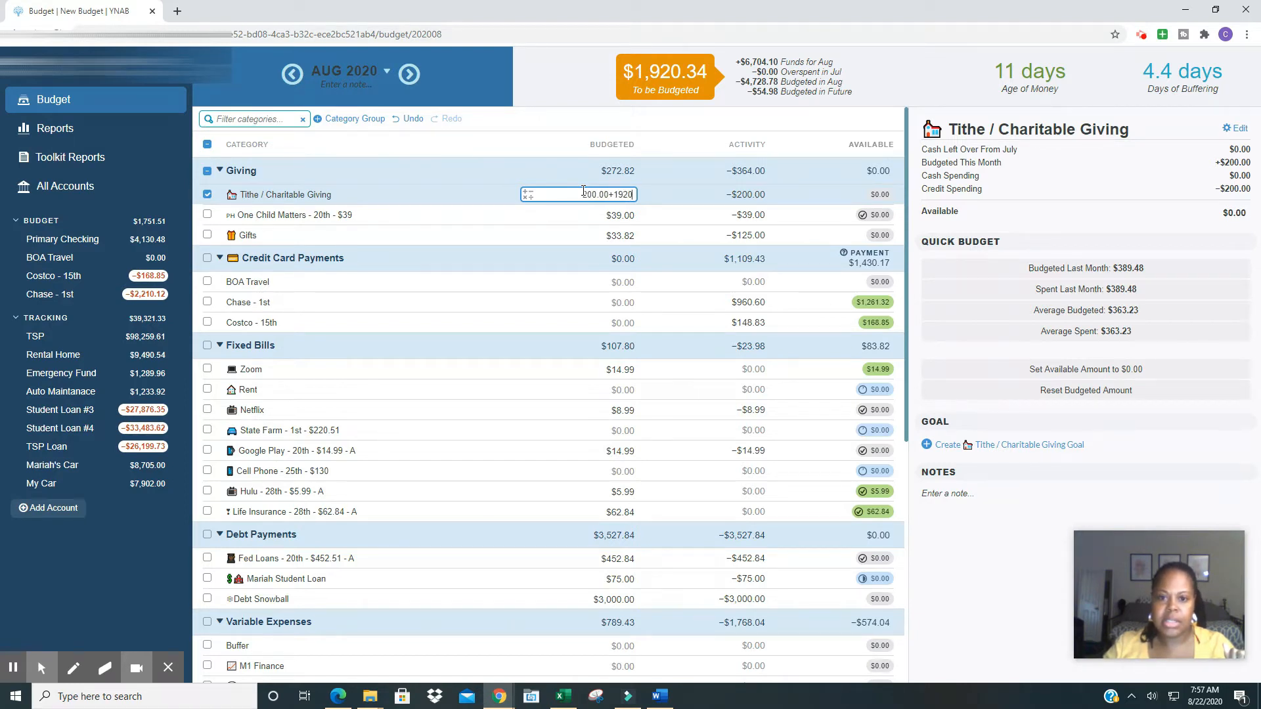
{"action": "key", "text": "BackSpace"}
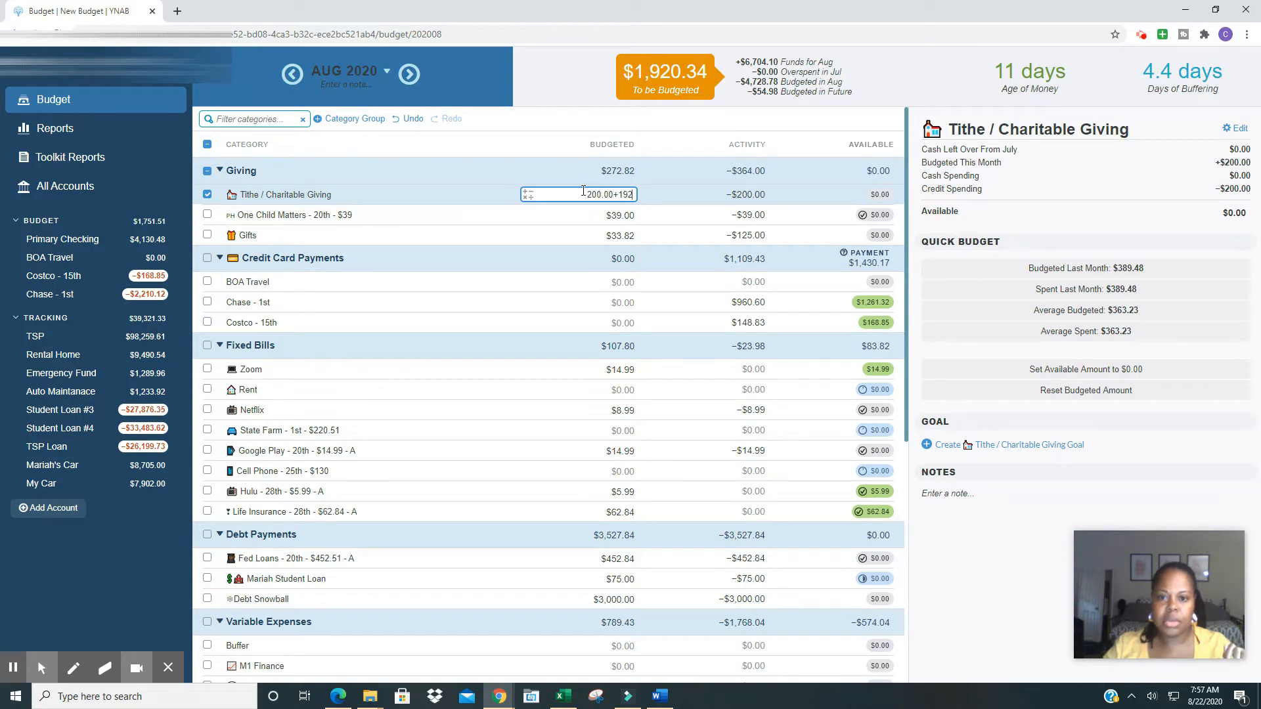
{"action": "key", "text": "Return"}
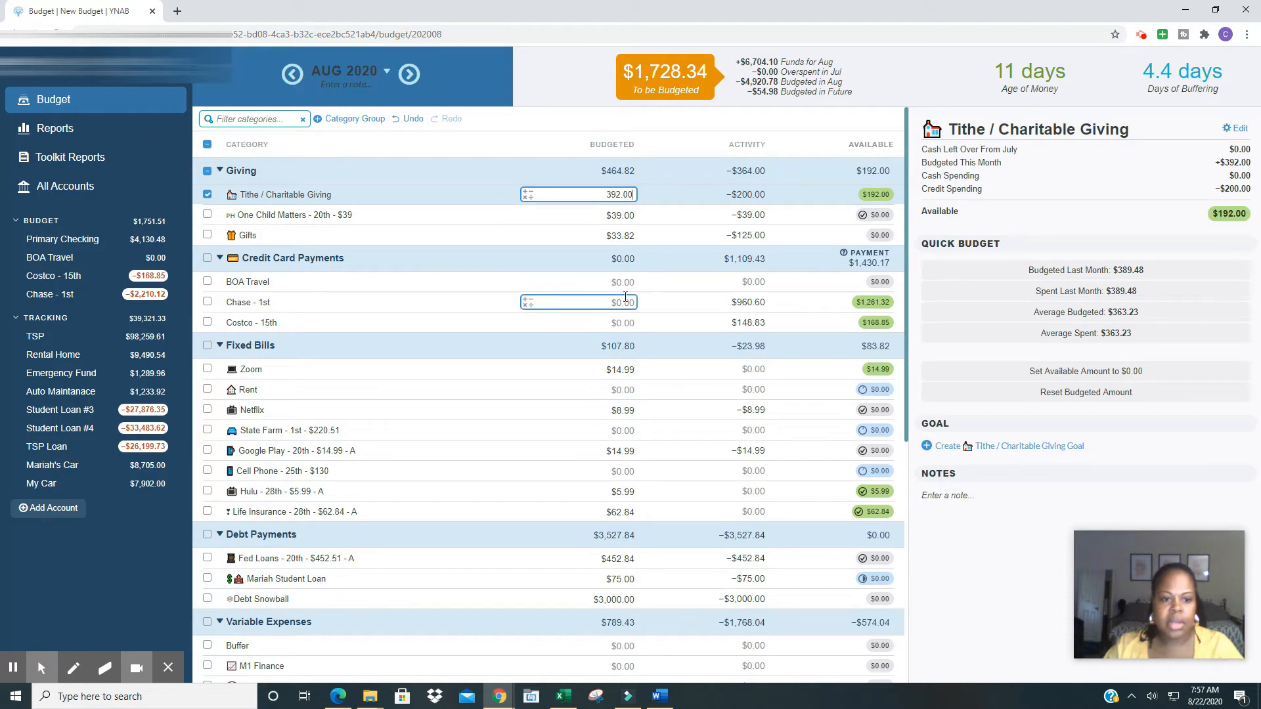
- Budget $130 for Cell Phone and $250 for Rent under Fixed Bills in August 2020
{"action": "scroll", "coordinate": [611, 299], "scroll_direction": "down", "scroll_amount": 1}
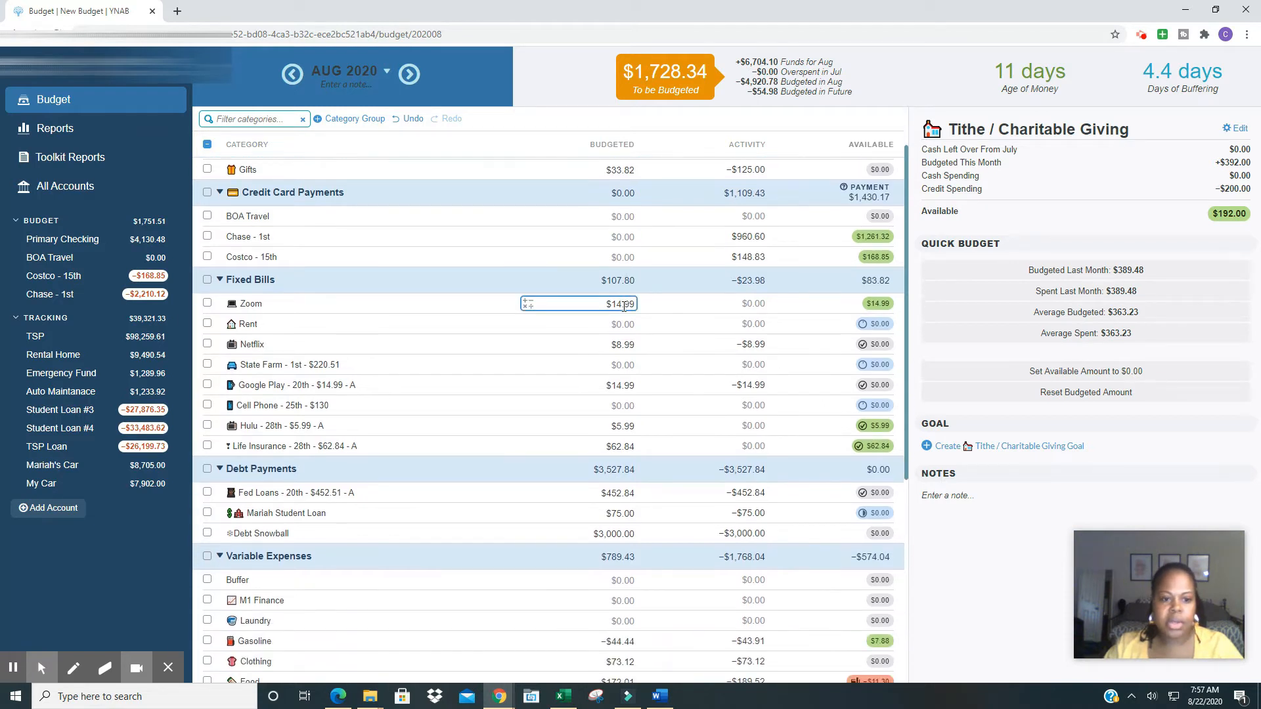
{"action": "left_click", "coordinate": [647, 402]}
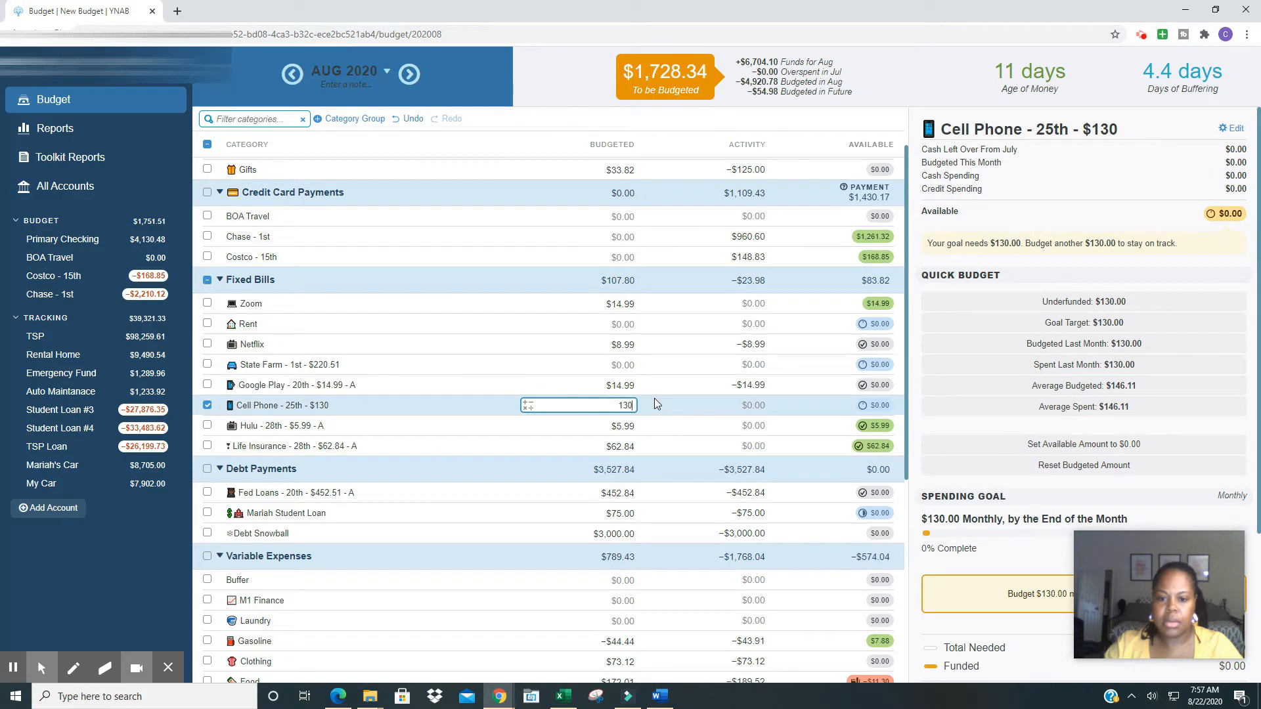
{"action": "key", "text": "Return"}
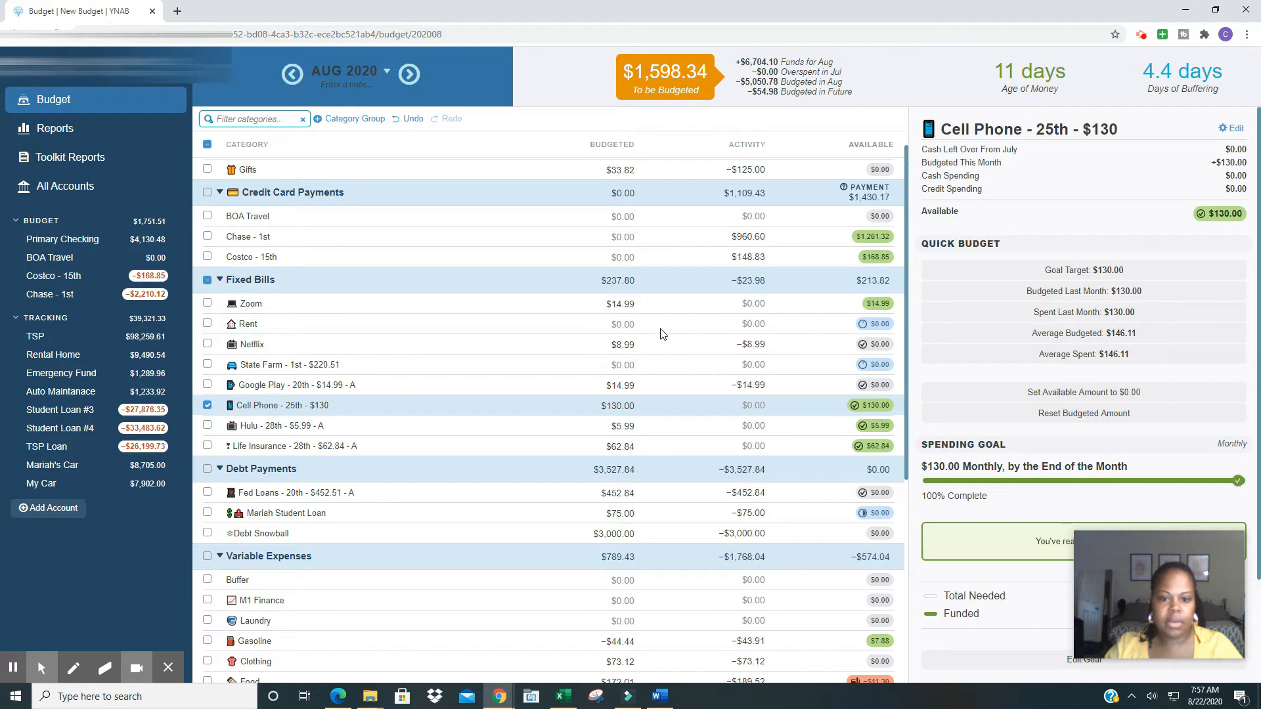
{"action": "left_click", "coordinate": [626, 322]}
{"action": "type", "text": "250"}
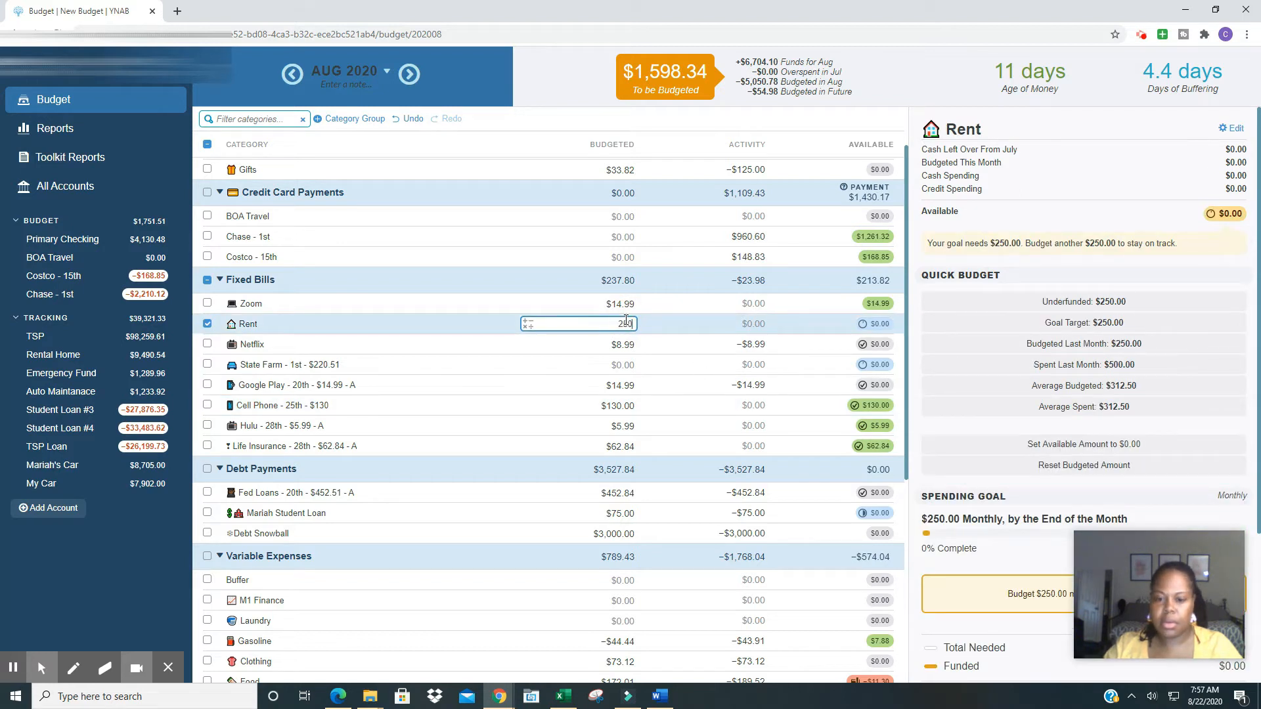
{"action": "key", "text": "Return"}
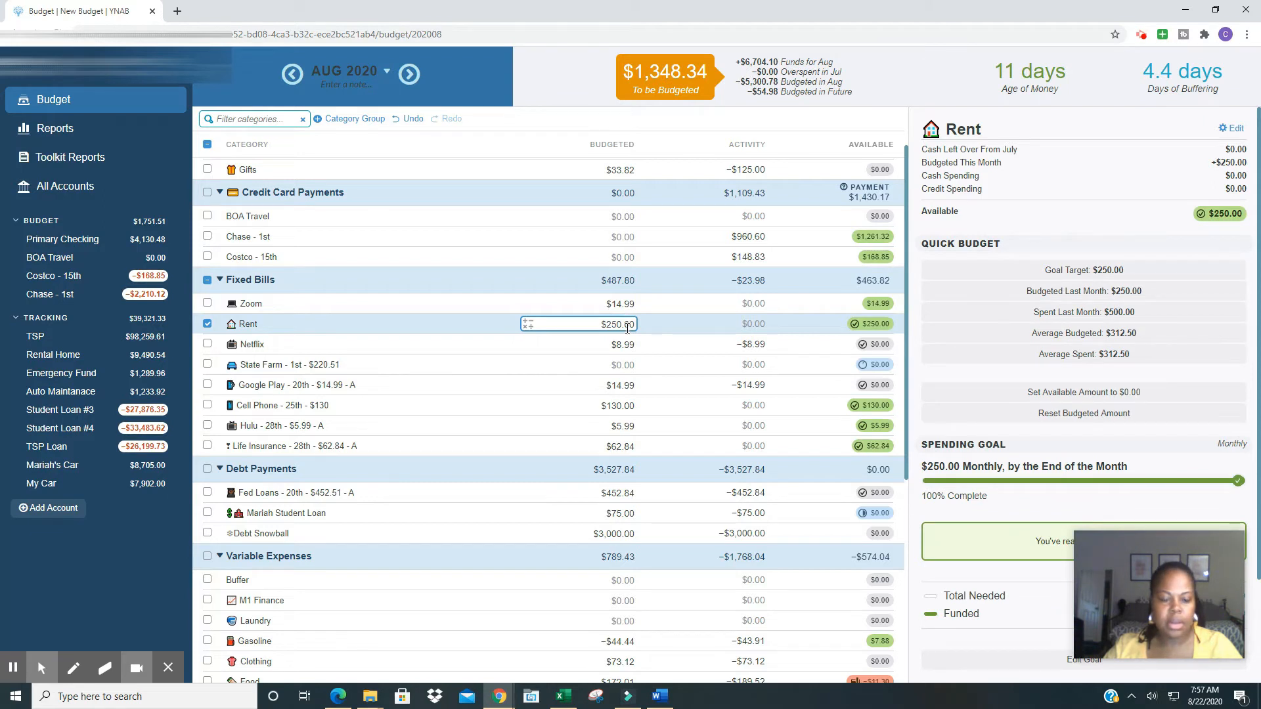
- Set the August 2020 budgeted amount for the State Farm category to $220.51
{"action": "key", "text": "Down"}
{"action": "key", "text": "Down"}
{"action": "key", "text": "Down"}
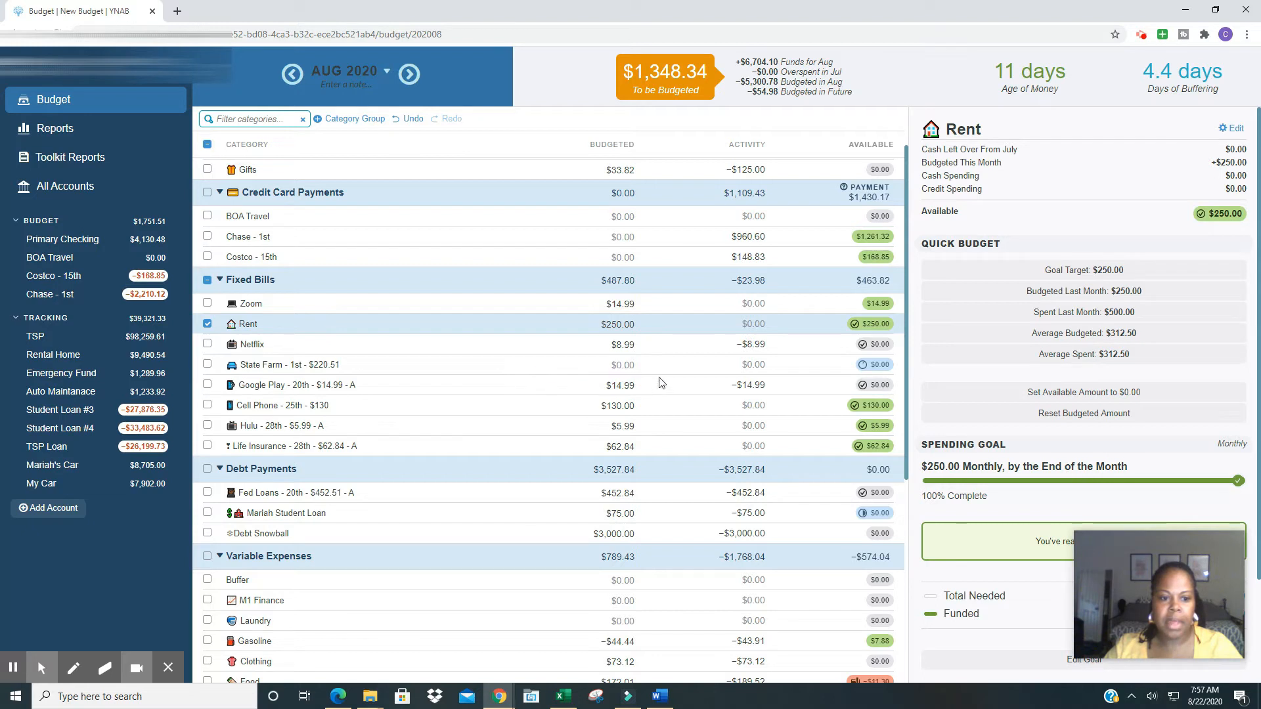
{"action": "key", "text": "Up"}
{"action": "left_click", "coordinate": [629, 362]}
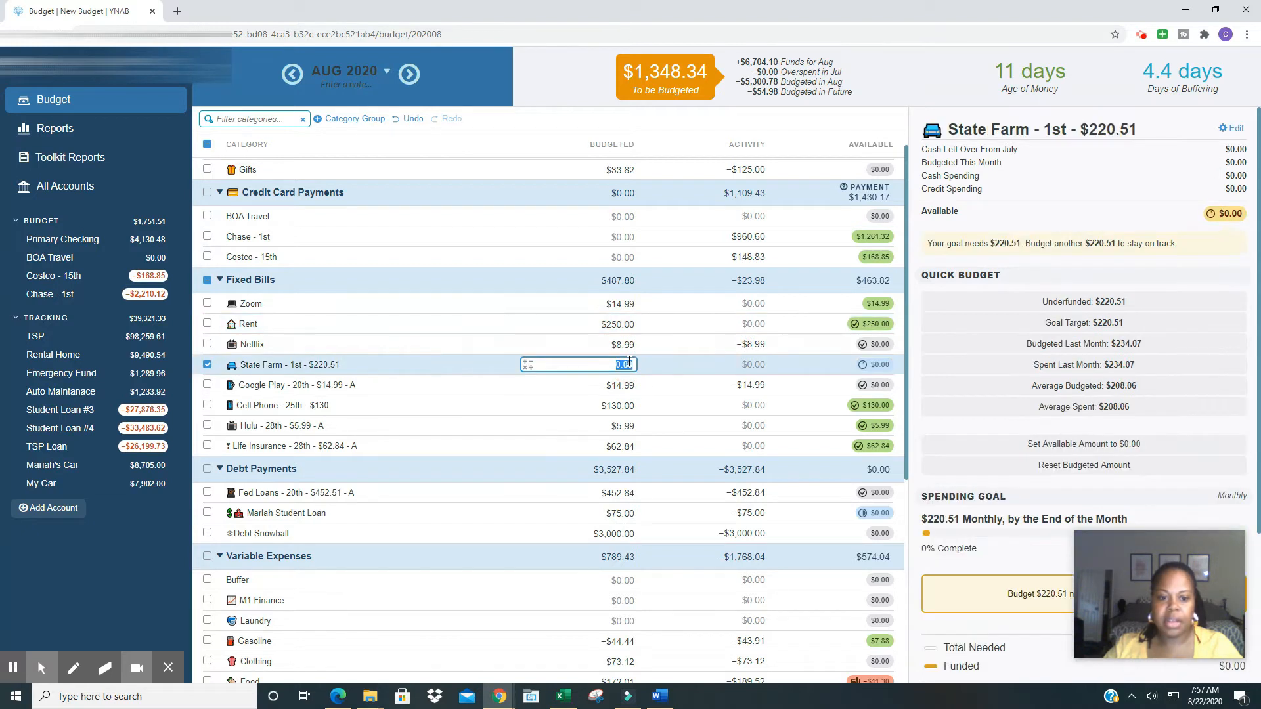
{"action": "key", "text": "BackSpace"}
{"action": "type", "text": "220.51"}
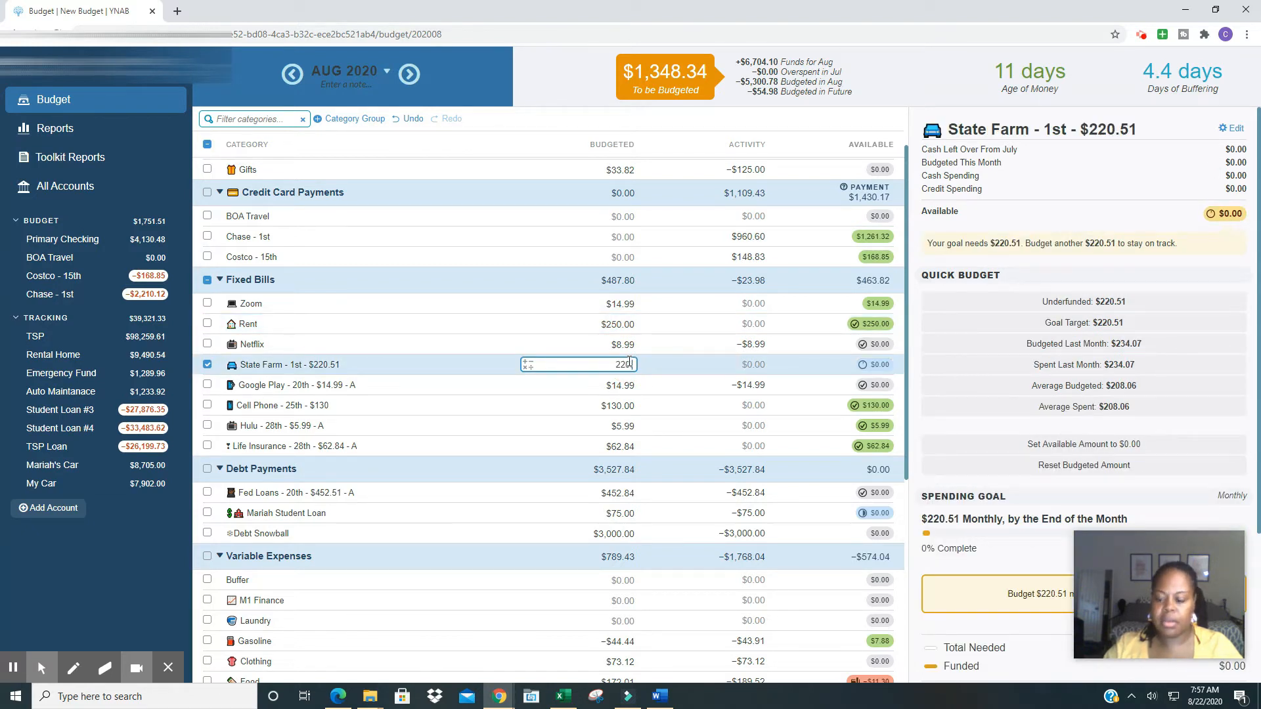
{"action": "key", "text": "Return"}
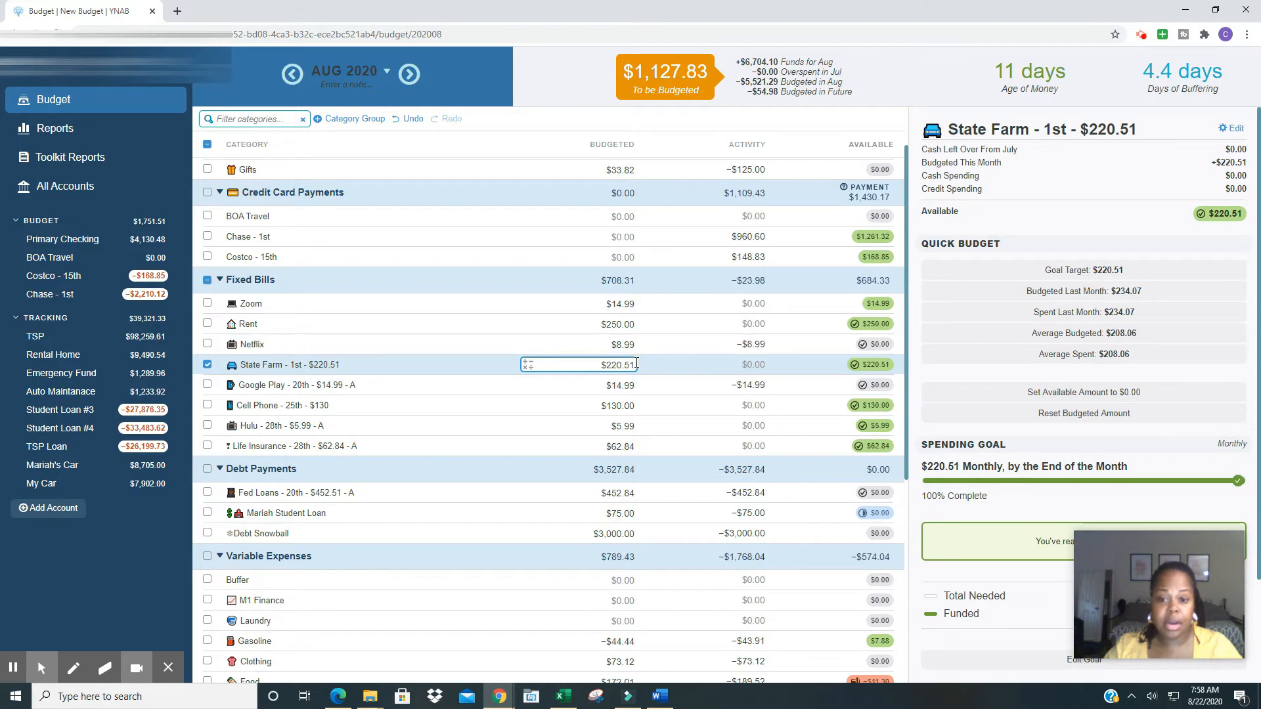
- Switch to the September 2020 budget and budget $62.84 for Life Insurance under Fixed Bills
{"action": "scroll", "coordinate": [635, 371], "scroll_direction": "down", "scroll_amount": 2}
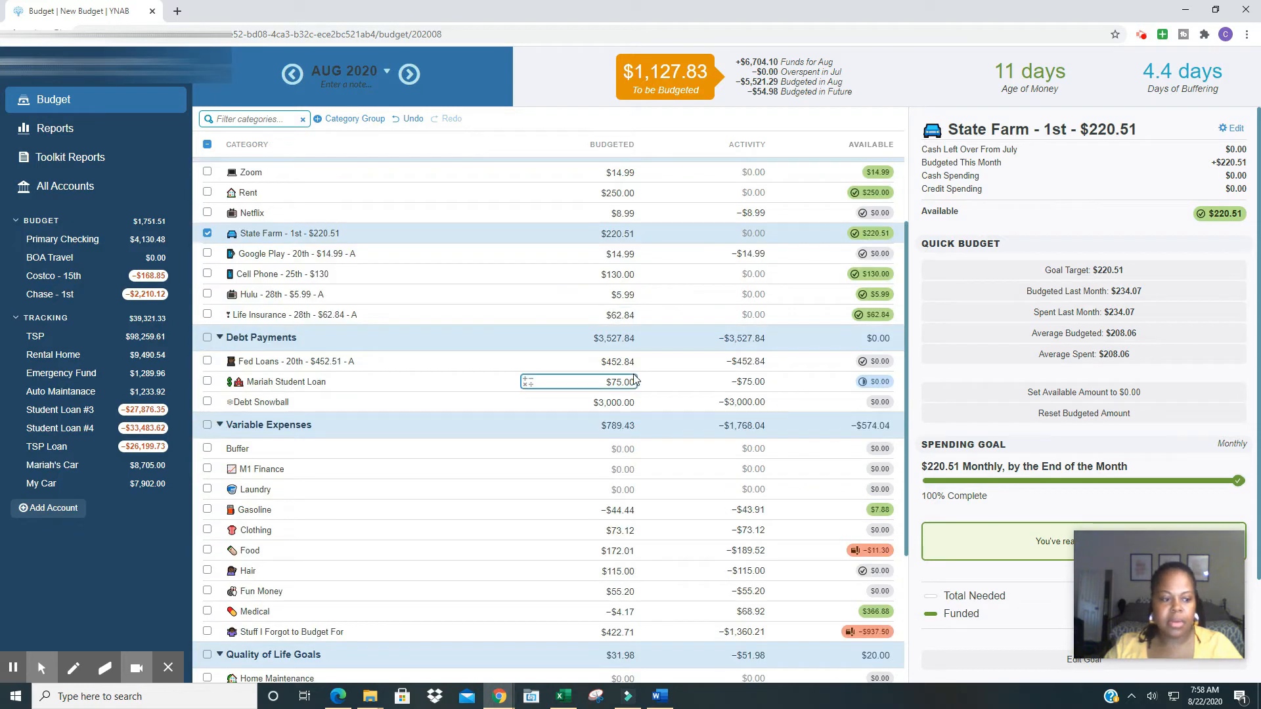
{"action": "scroll", "coordinate": [636, 379], "scroll_direction": "down", "scroll_amount": 1}
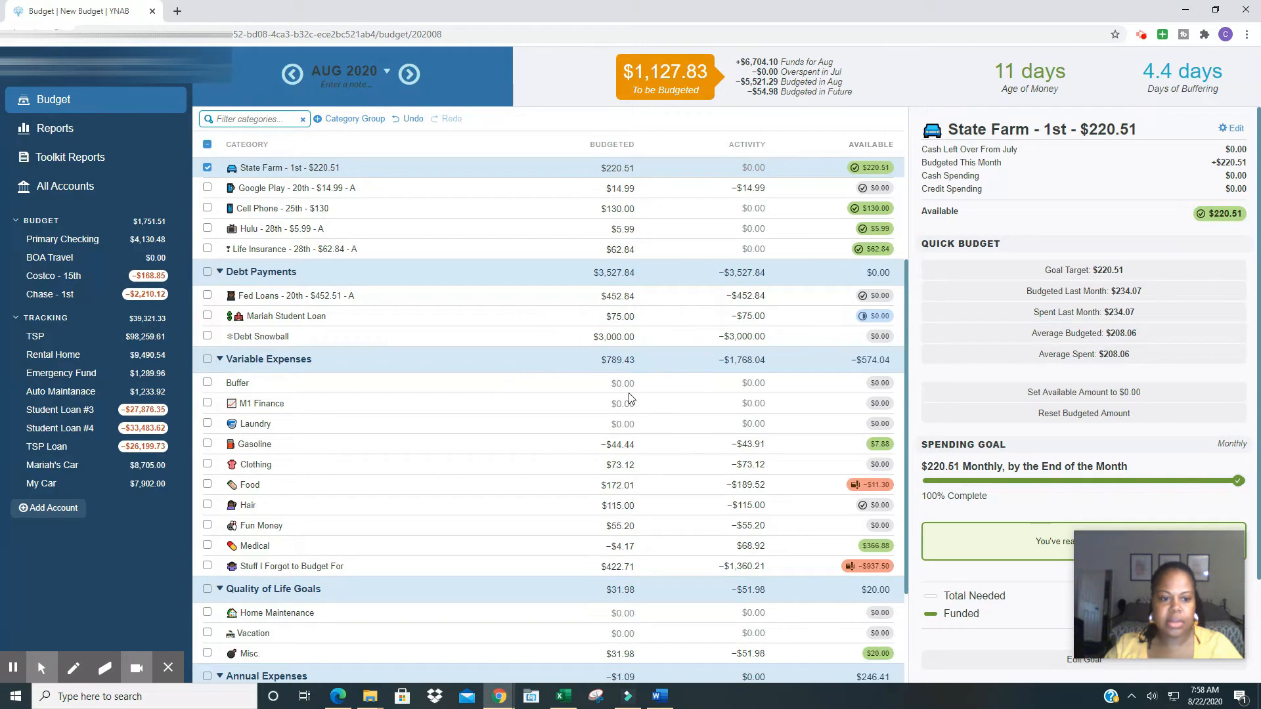
{"action": "scroll", "coordinate": [635, 387], "scroll_direction": "up", "scroll_amount": 1}
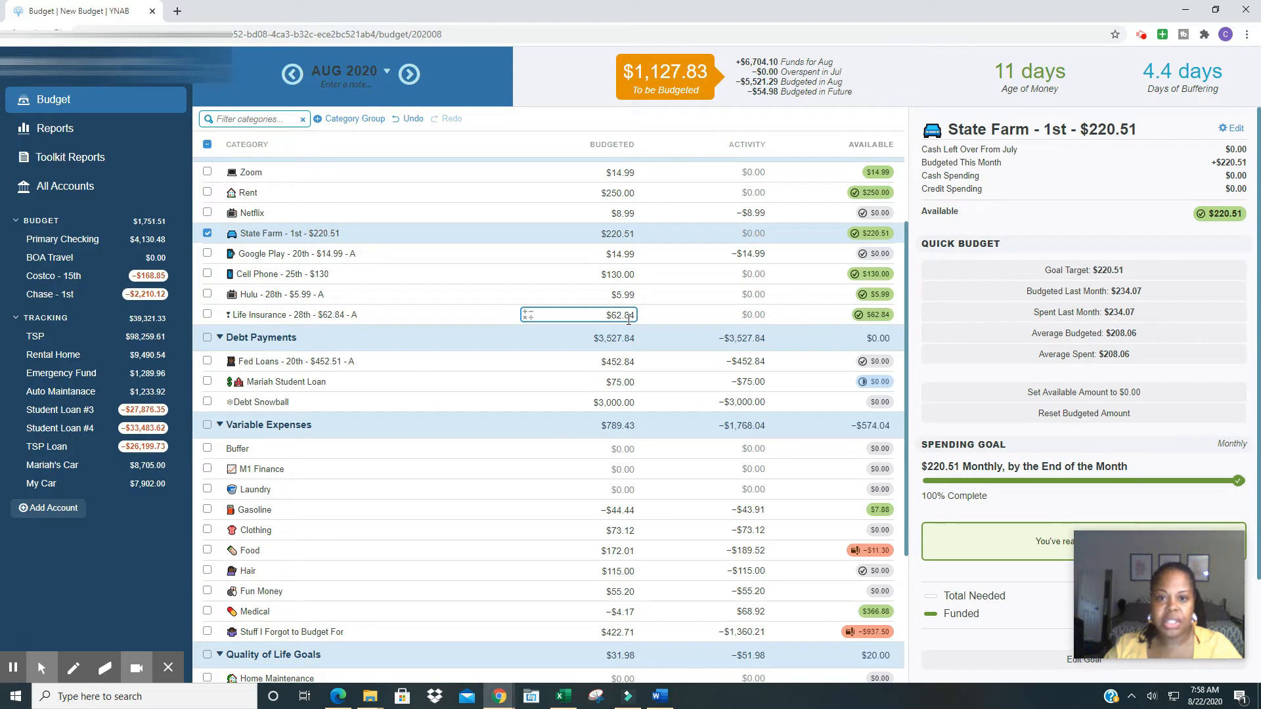
{"action": "left_click", "coordinate": [409, 74]}
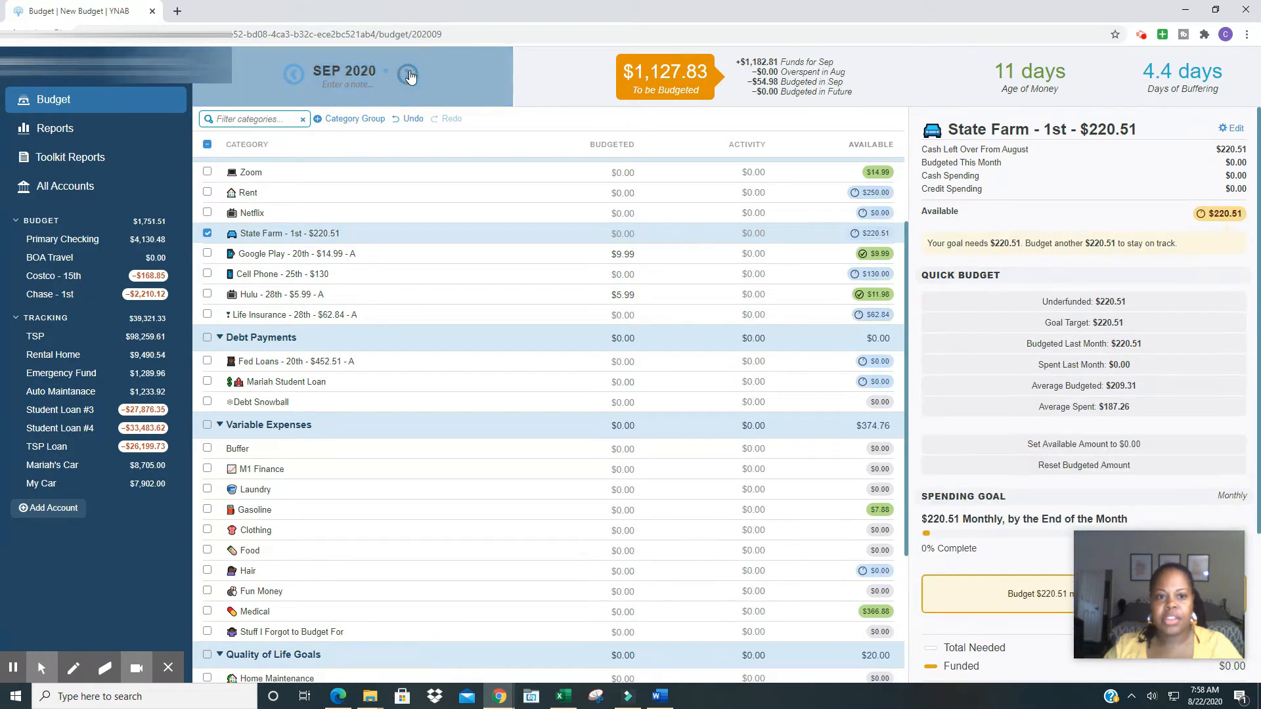
{"action": "left_click", "coordinate": [620, 312]}
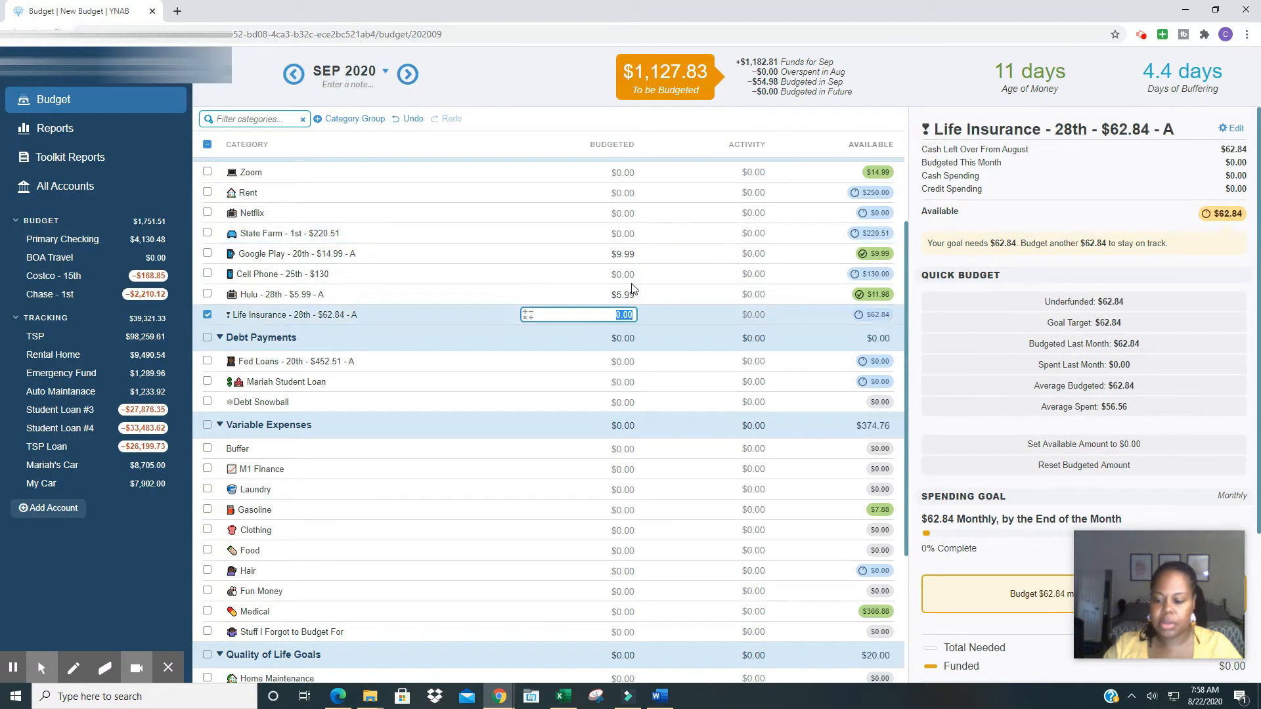
{"action": "type", "text": "62.84"}
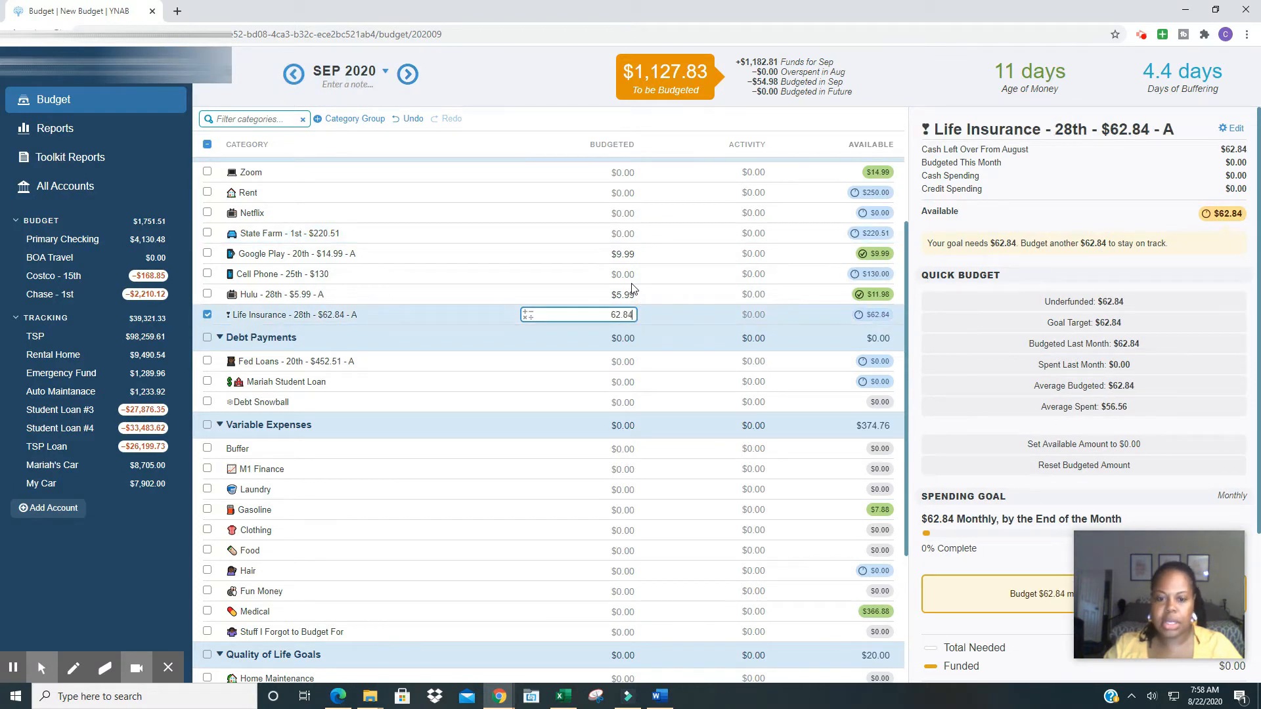
{"action": "key", "text": "Return"}
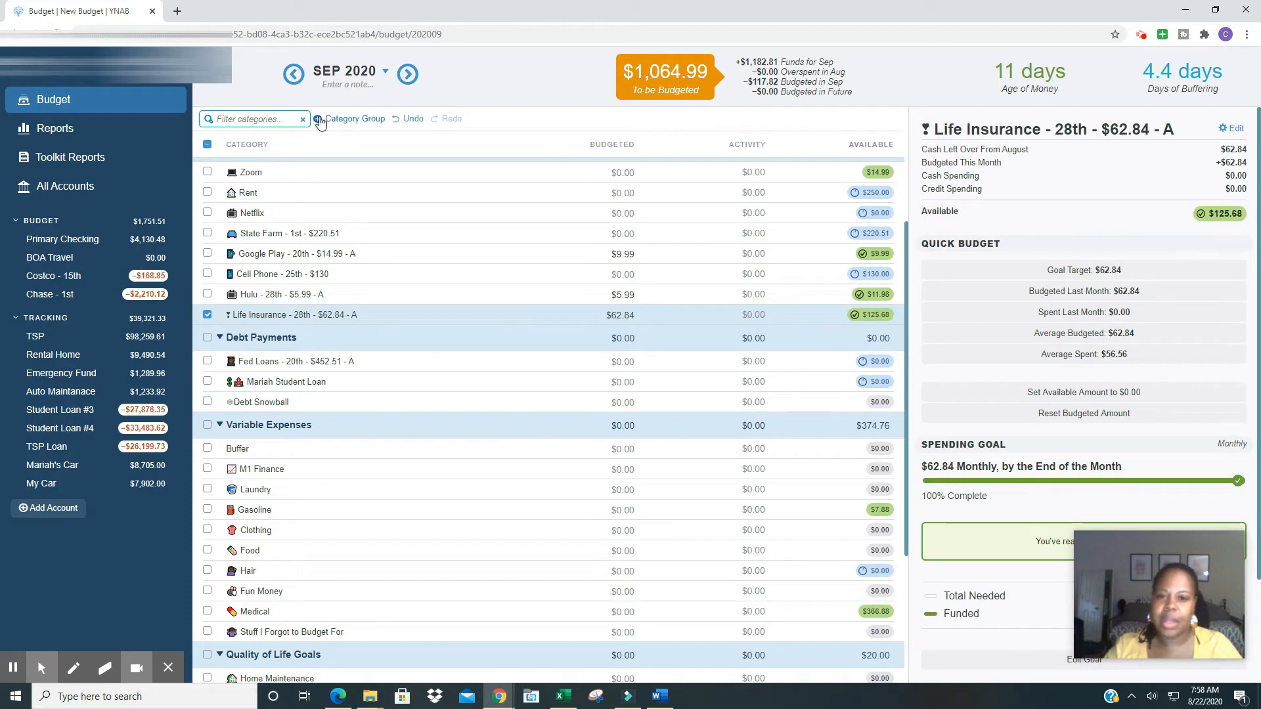
- Compare with August 2020, then set the September 2020 budgeted amount for Netflix to $8.99
{"action": "left_click", "coordinate": [293, 75]}
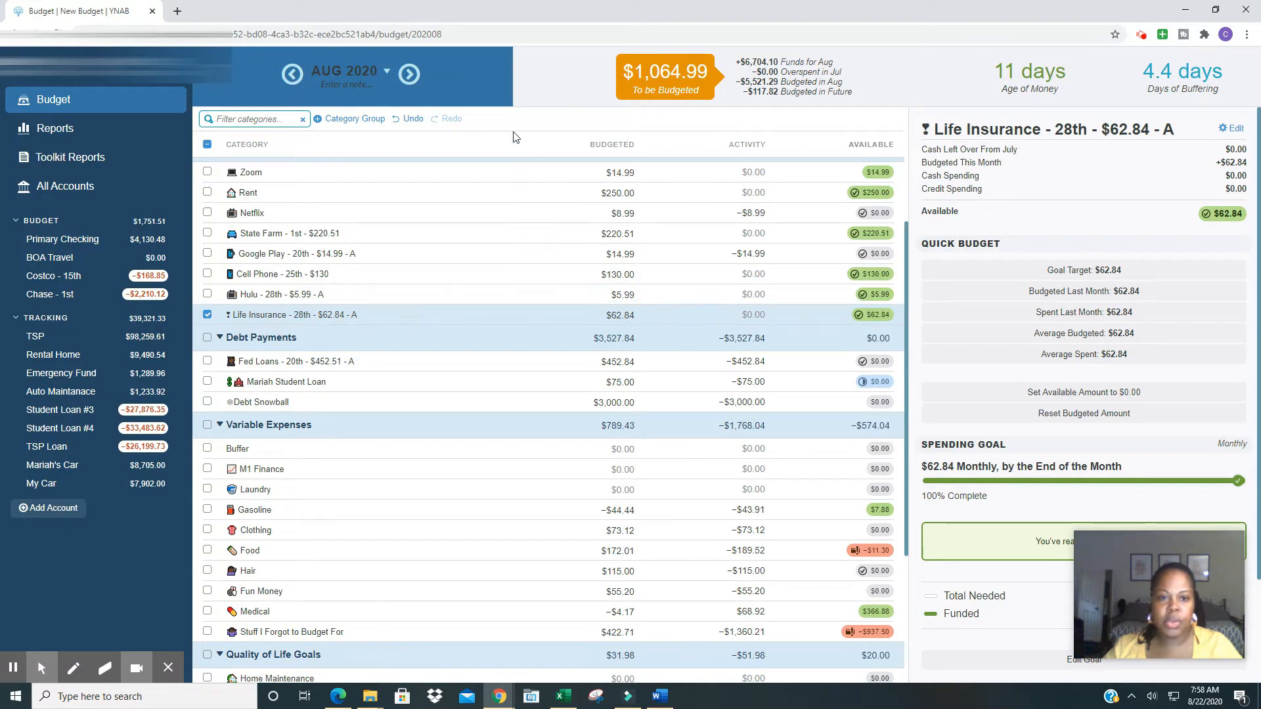
{"action": "left_click", "coordinate": [410, 76]}
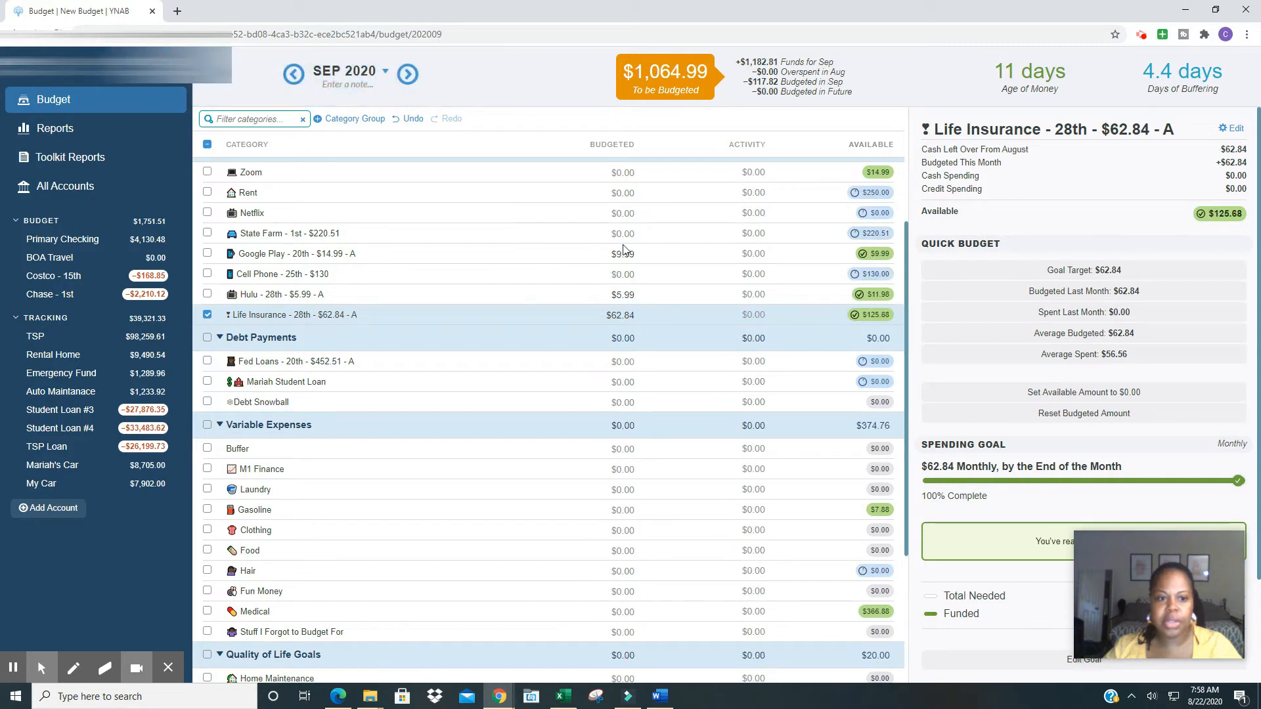
{"action": "left_click", "coordinate": [614, 212]}
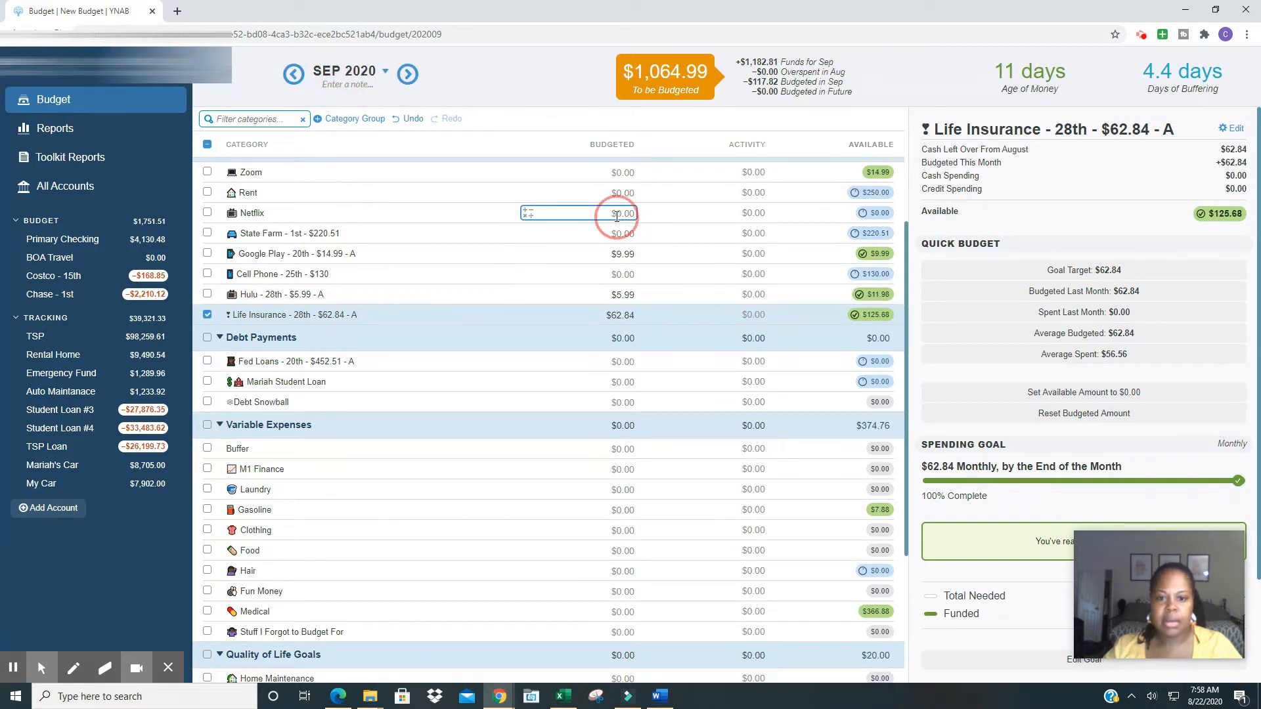
{"action": "type", "text": ".99"}
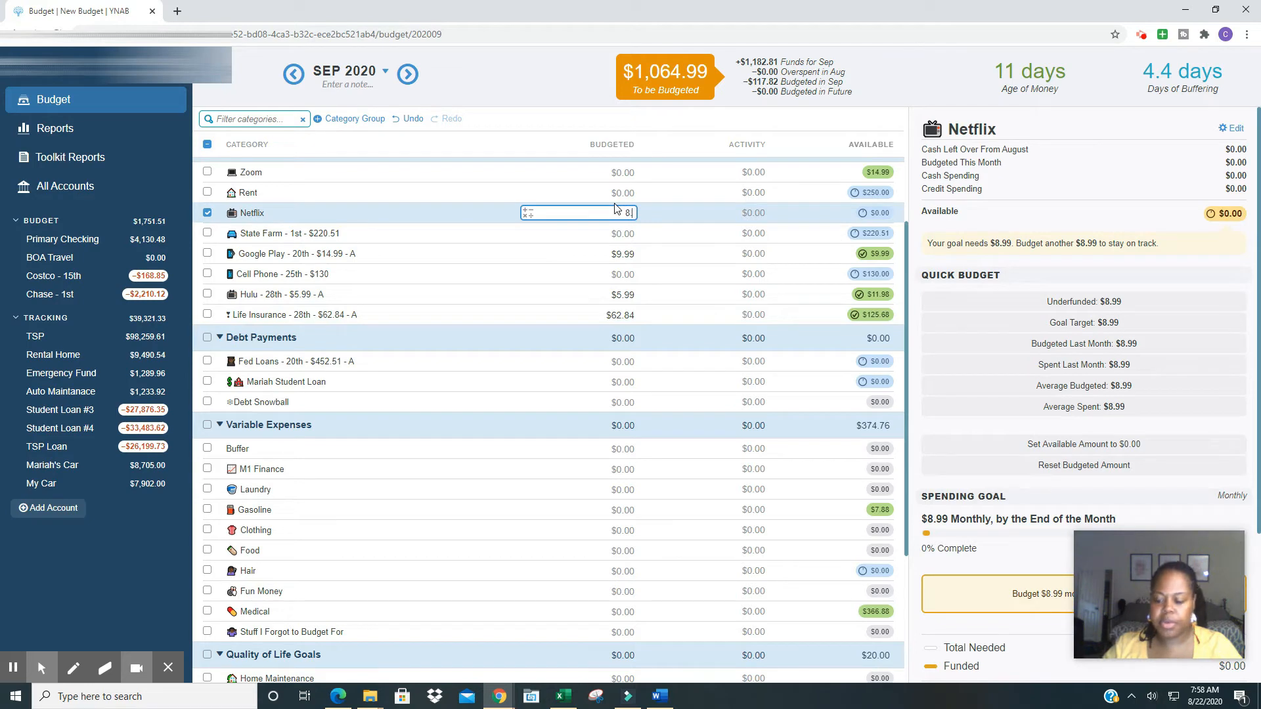
{"action": "key", "text": "Return"}
{"action": "left_click", "coordinate": [631, 272]}
{"action": "left_click", "coordinate": [629, 295]}
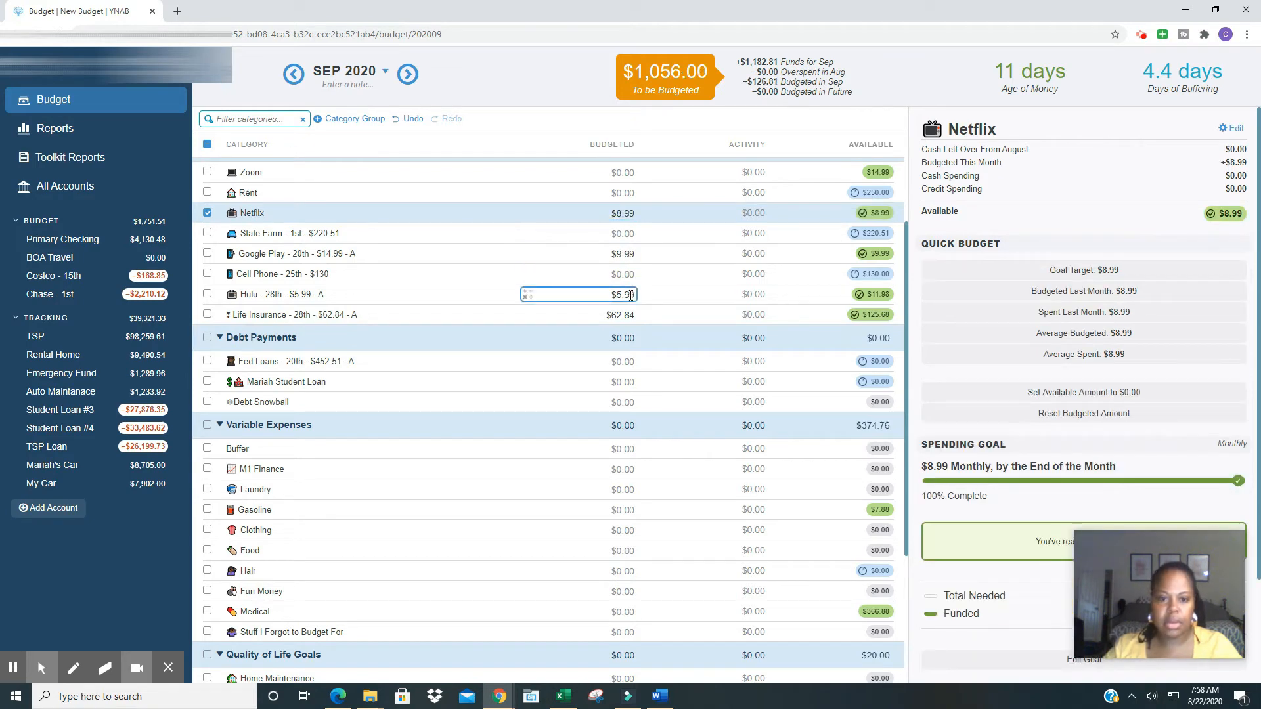
{"action": "key", "text": "Escape"}
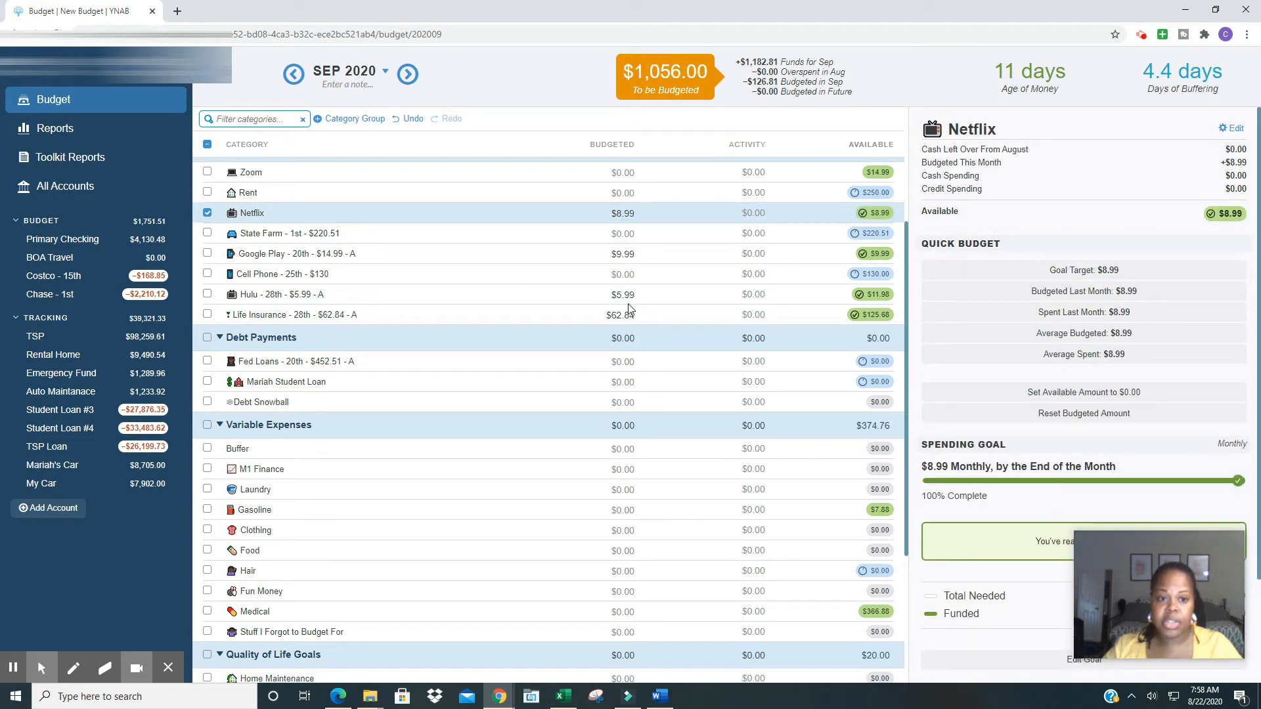
- Return to the August 2020 budget and add 20 to the budgeted amount of Misc. under Quality of Life Goals
{"action": "left_click", "coordinate": [297, 76]}
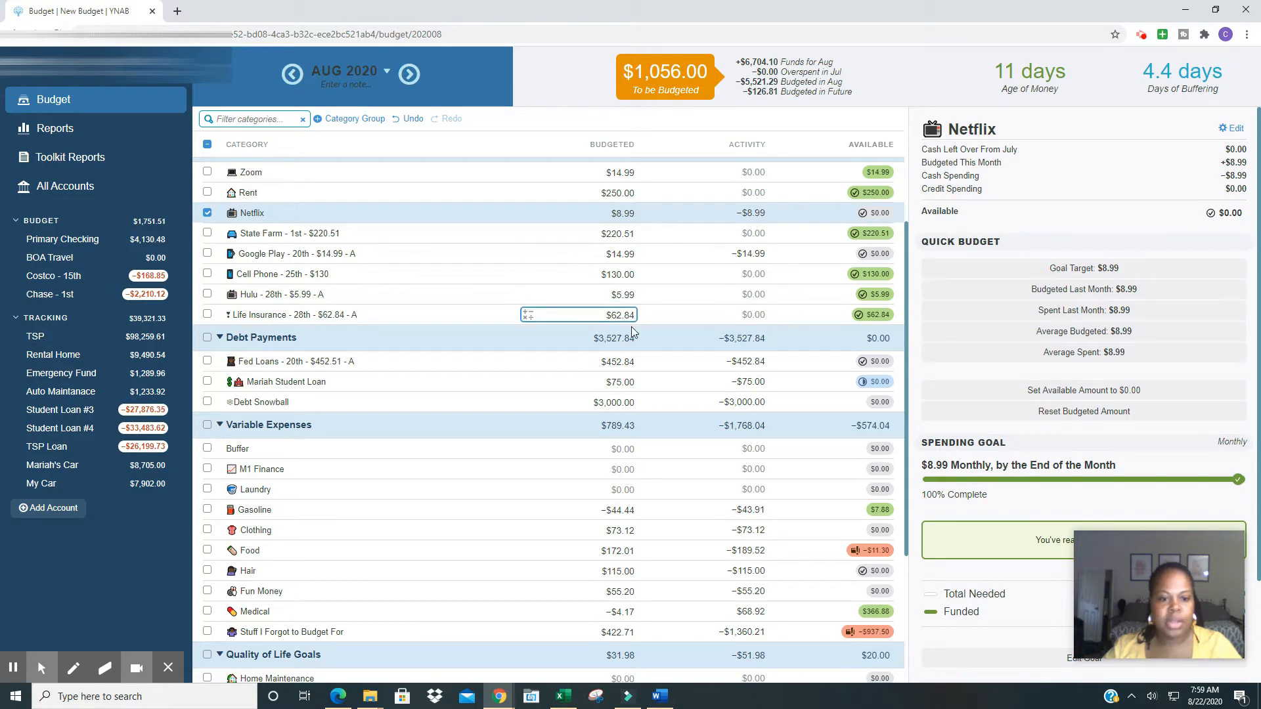
{"action": "scroll", "coordinate": [630, 355], "scroll_direction": "down", "scroll_amount": 3}
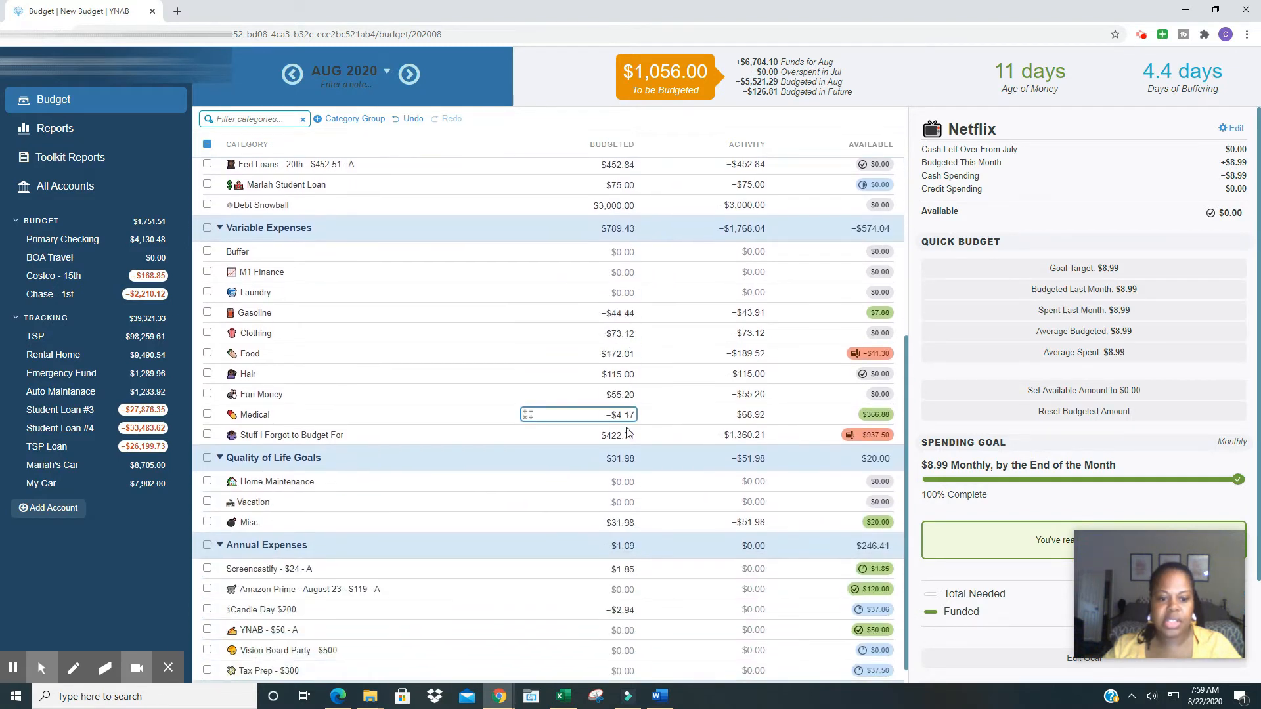
{"action": "left_click", "coordinate": [630, 522]}
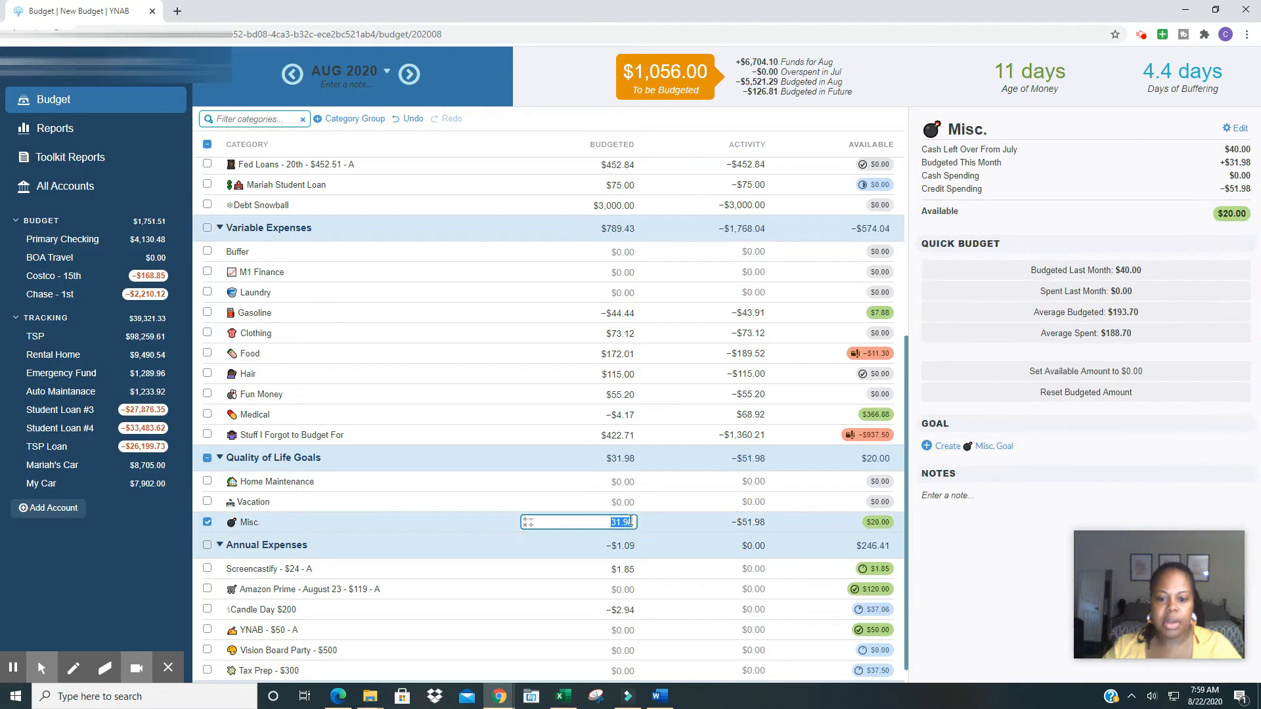
{"action": "type", "text": "+20"}
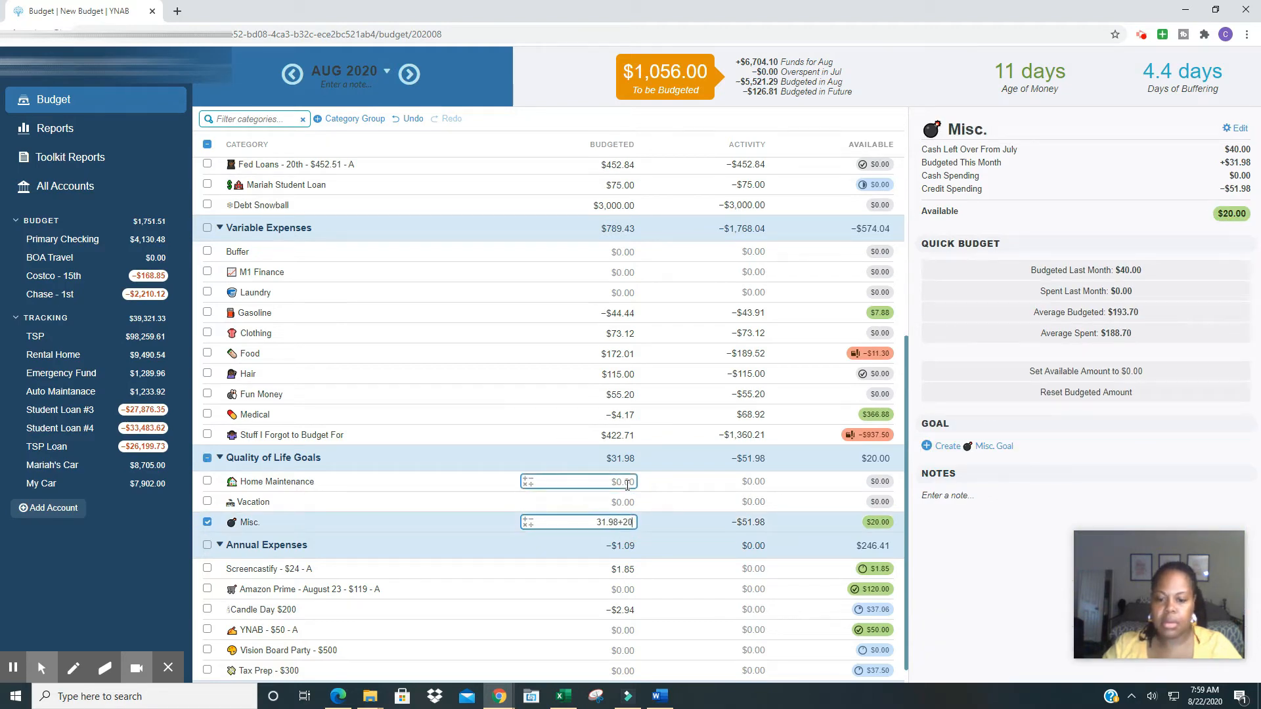
{"action": "key", "text": "Return"}
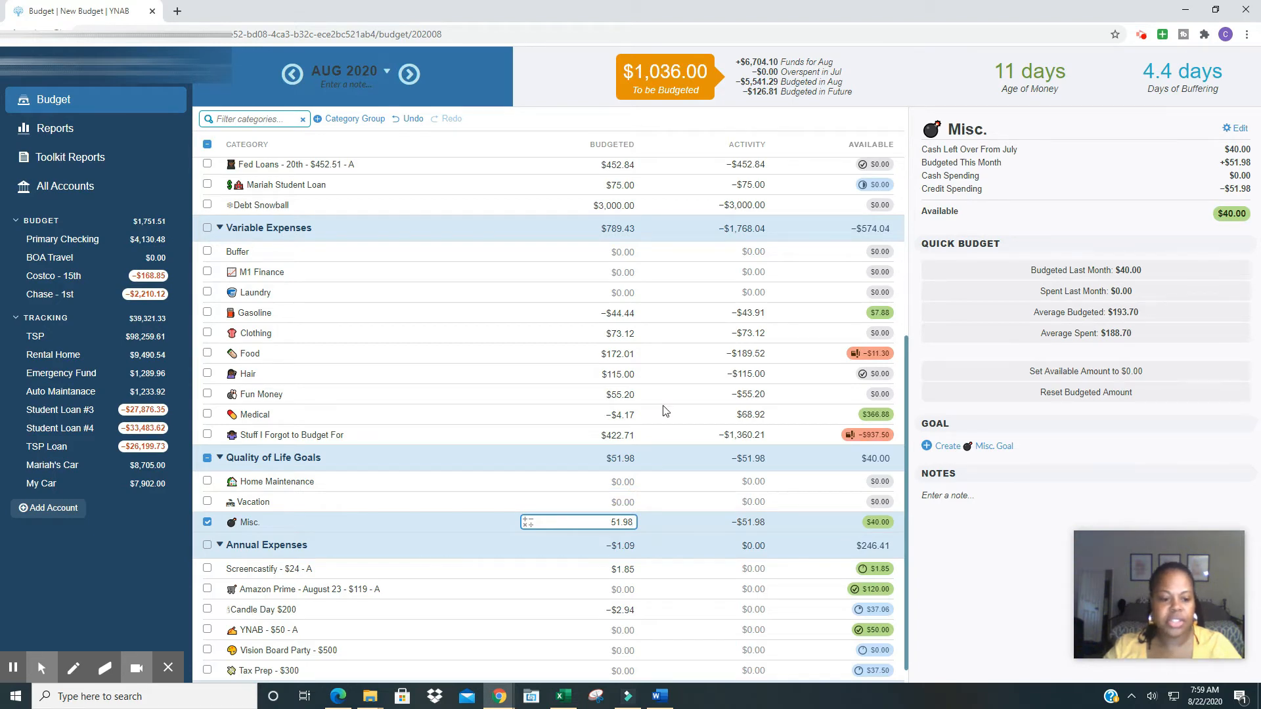
- Add 75 to the August 2020 budgeted amount of the student loan category directly above Debt Snowball
{"action": "scroll", "coordinate": [664, 411], "scroll_direction": "up", "scroll_amount": 3}
{"action": "left_click", "coordinate": [621, 360]}
{"action": "left_click", "coordinate": [621, 360]}
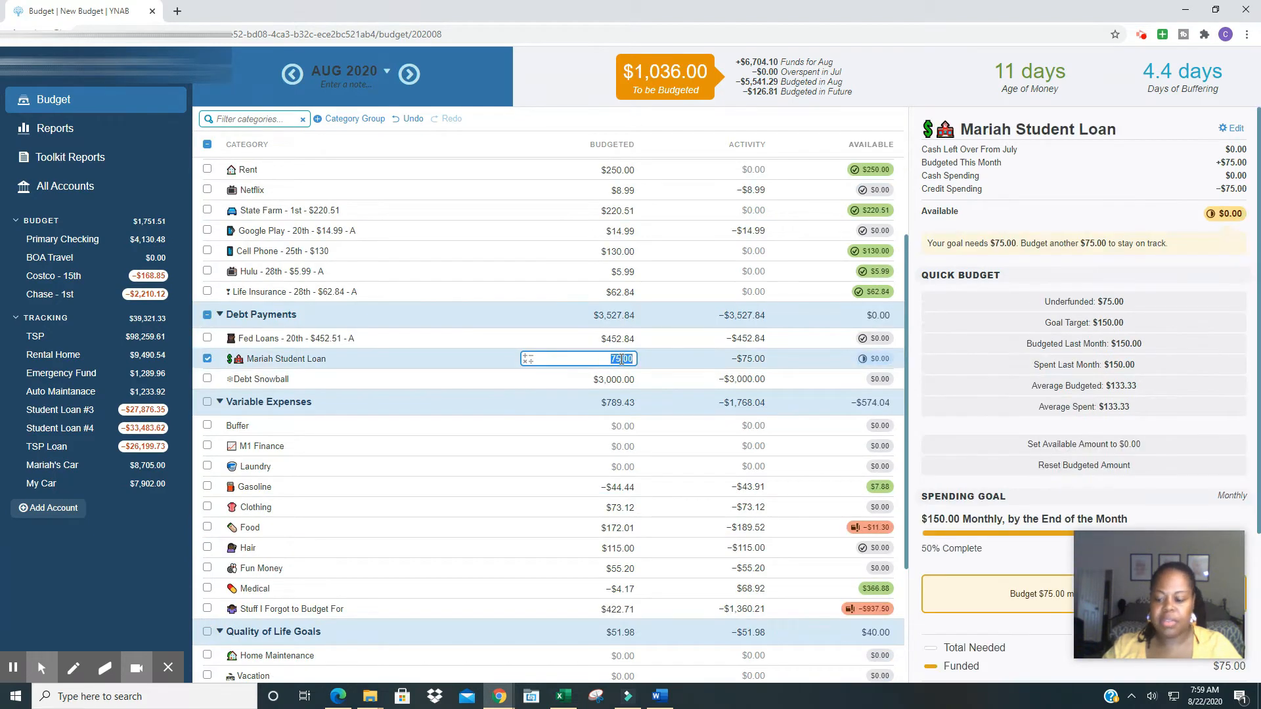
{"action": "key", "text": "End"}
{"action": "type", "text": "+75"}
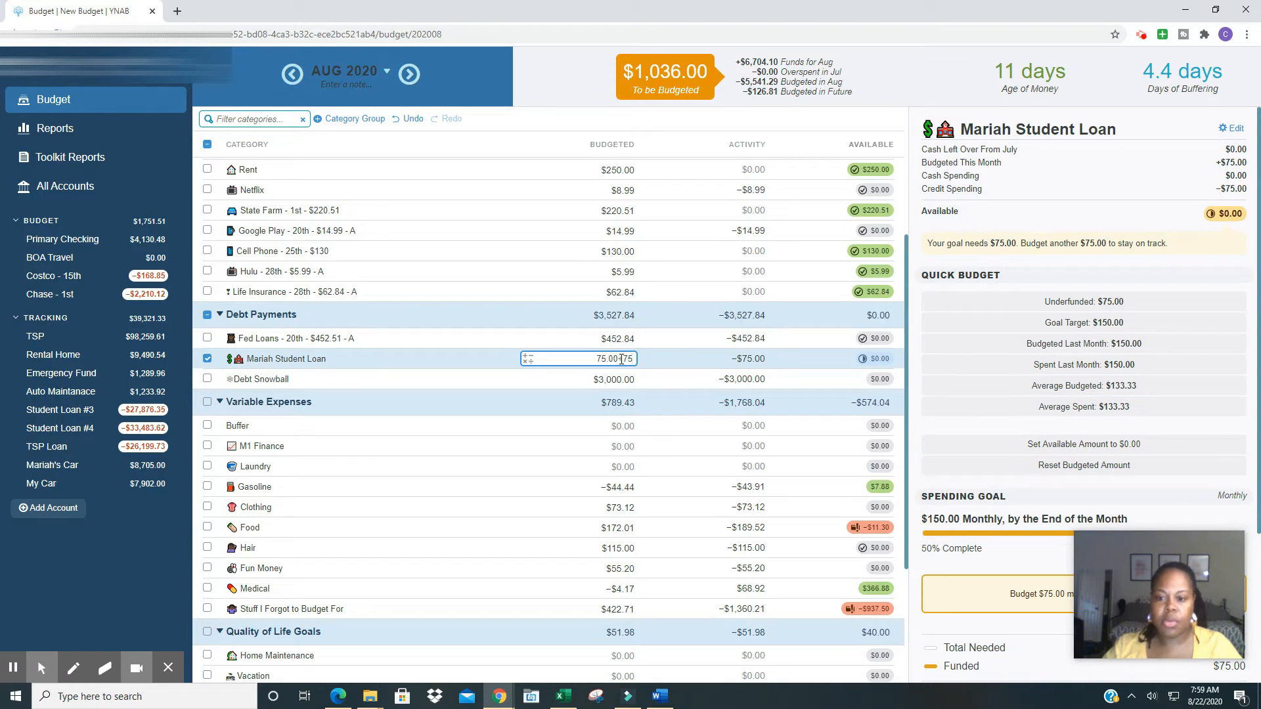
{"action": "key", "text": "Return"}
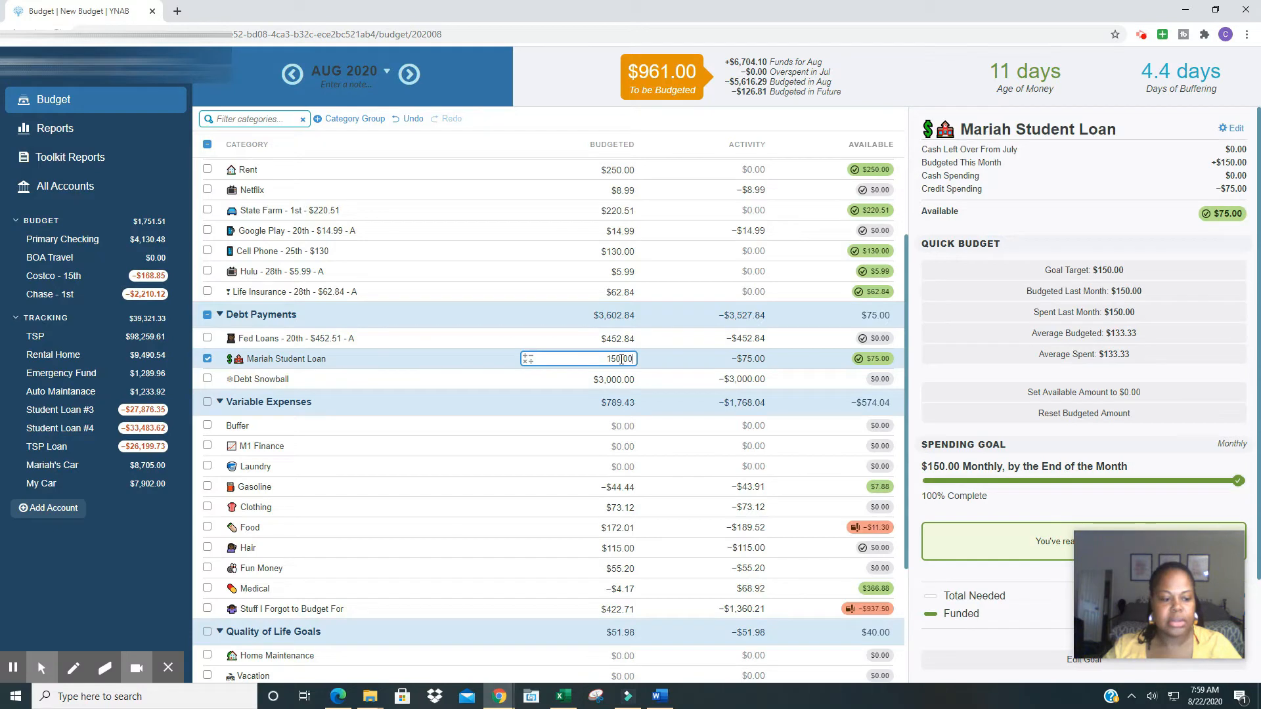
- Add 50 to the August 2020 budgeted amount of Fun Money under Variable Expenses
{"action": "scroll", "coordinate": [630, 368], "scroll_direction": "down", "scroll_amount": 1}
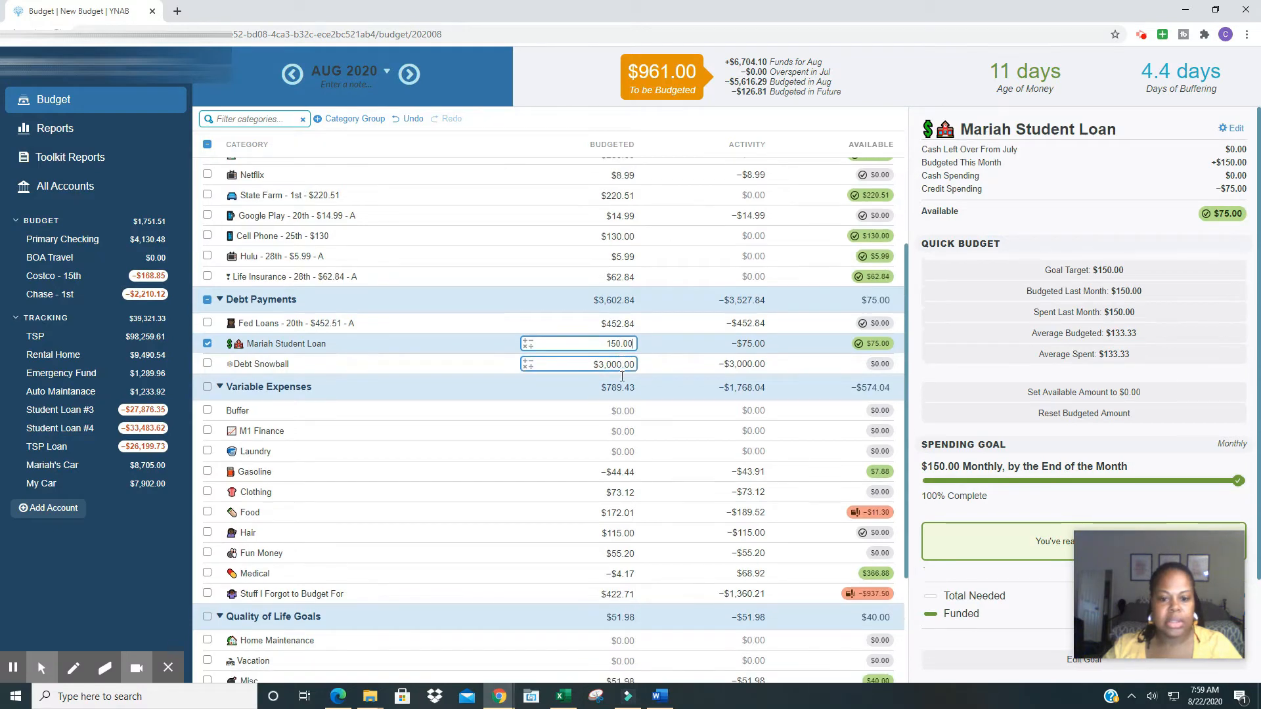
{"action": "left_click", "coordinate": [625, 360]}
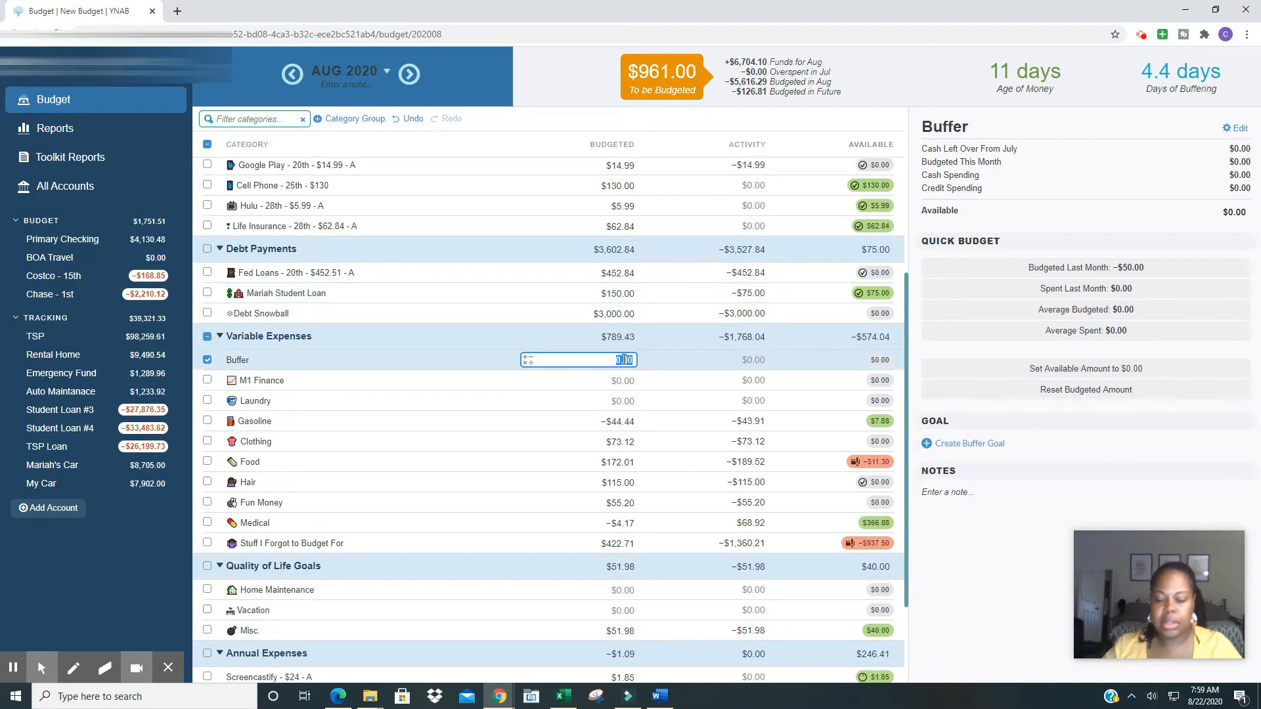
{"action": "left_click", "coordinate": [625, 502]}
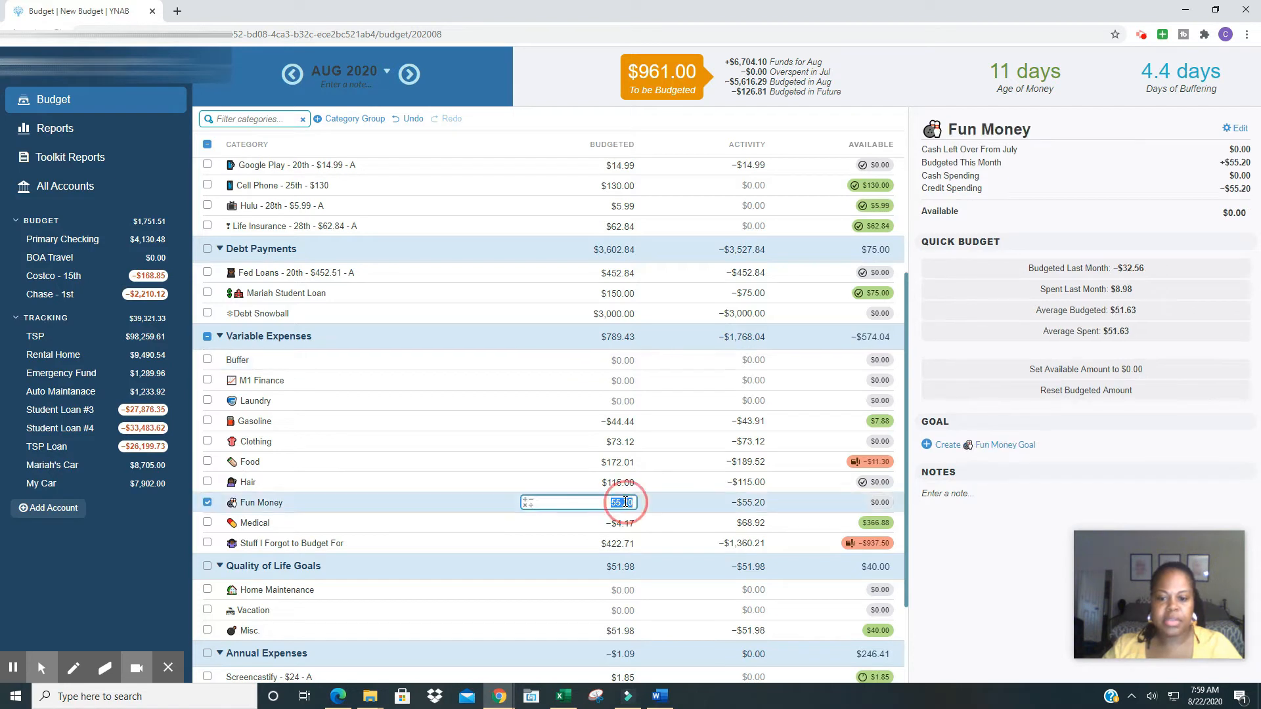
{"action": "type", "text": "+10"}
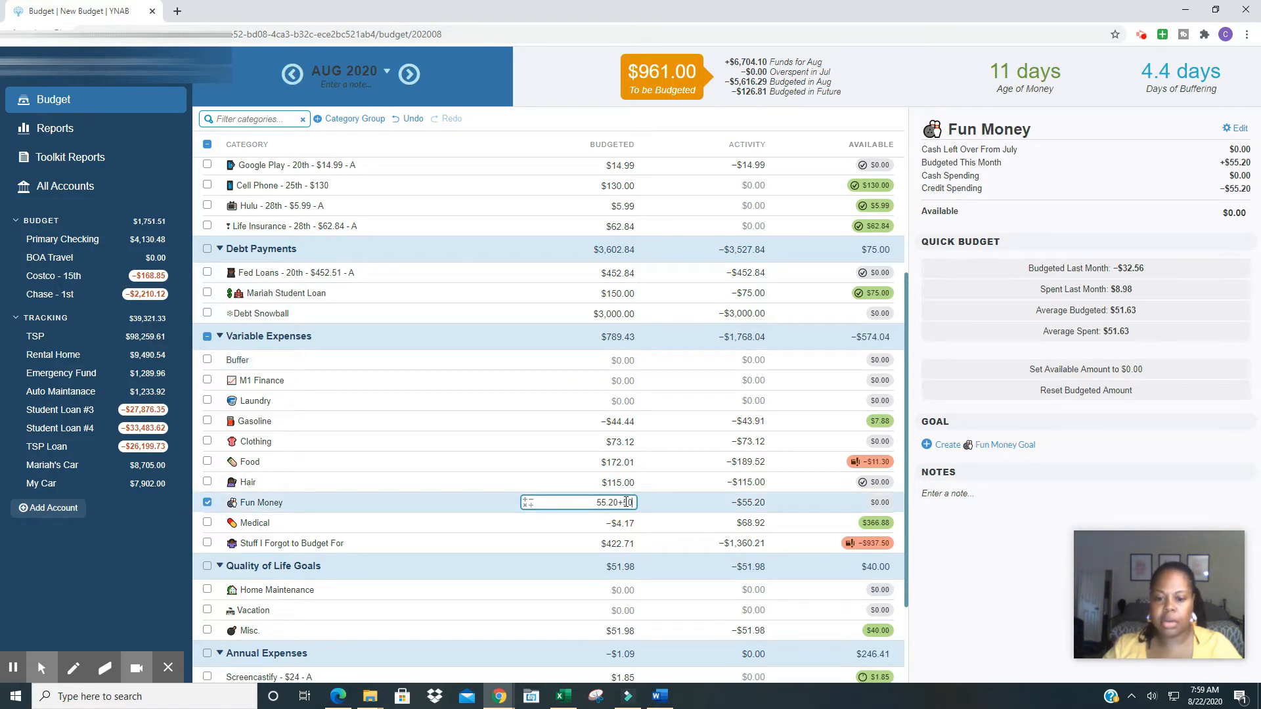
{"action": "key", "text": "Return"}
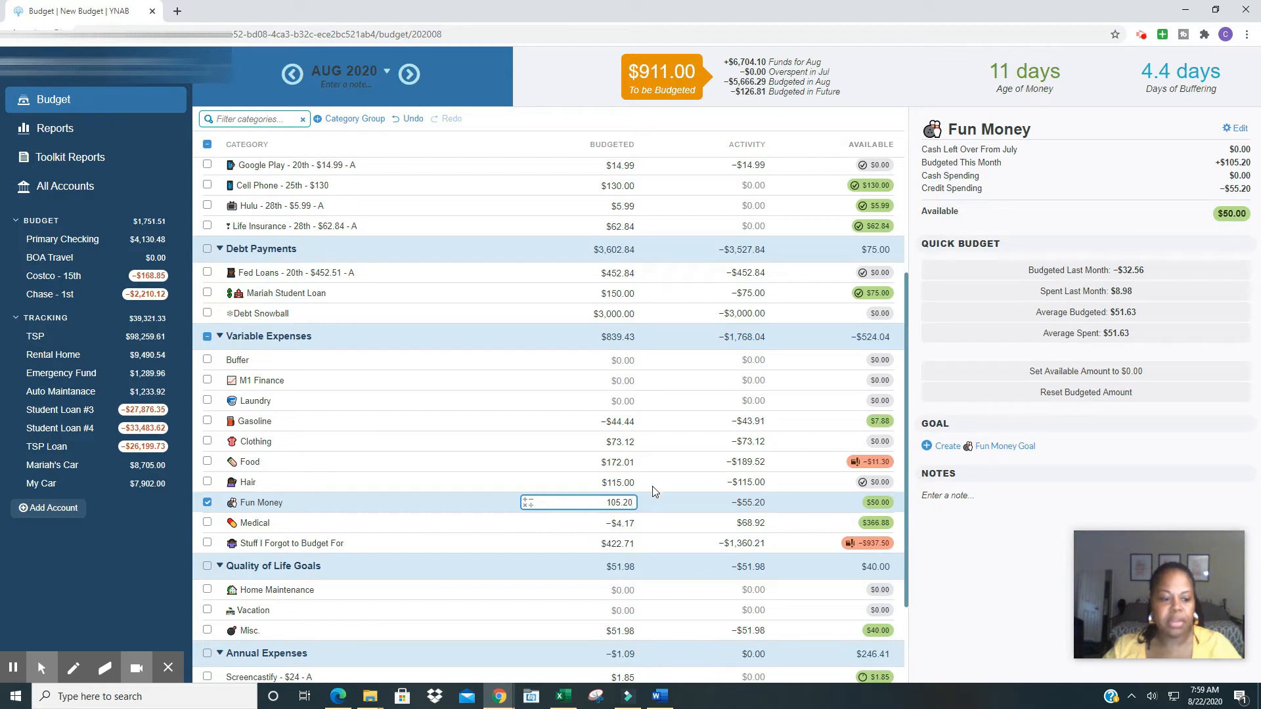
- Add 75 to the August 2020 budgeted amount of Gasoline under Variable Expenses
{"action": "left_click", "coordinate": [626, 421]}
{"action": "left_click", "coordinate": [626, 421]}
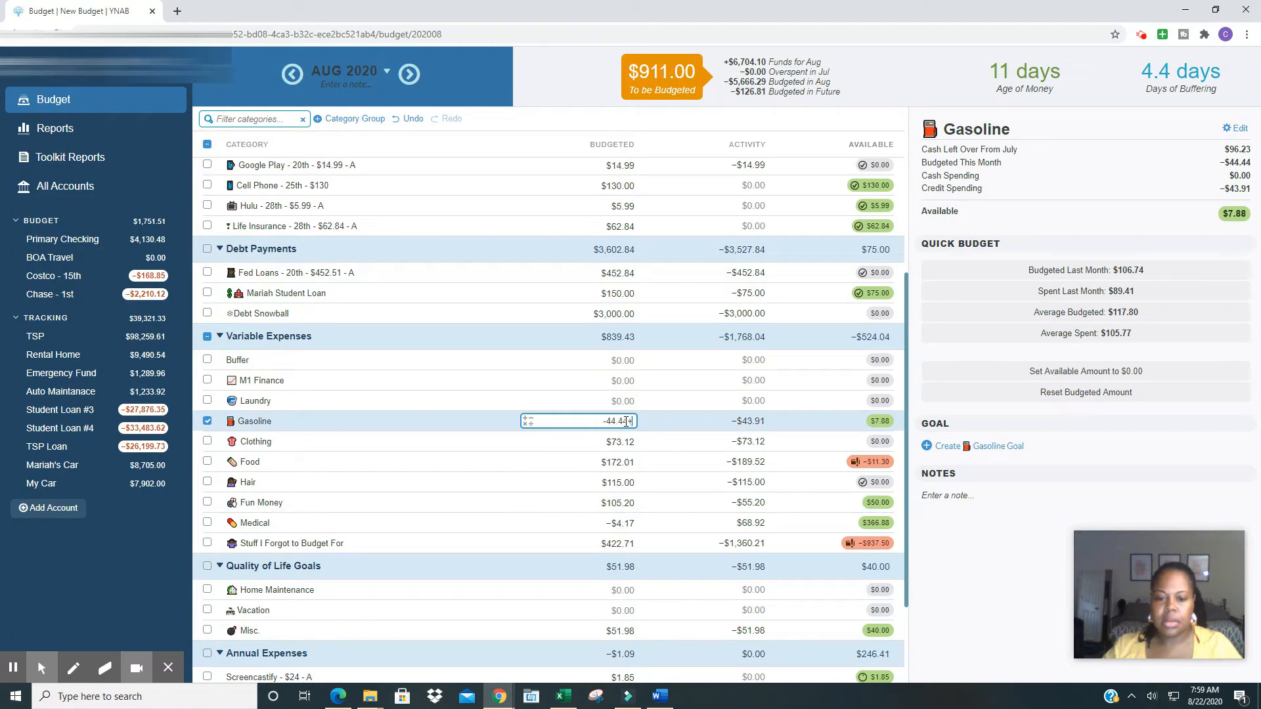
{"action": "type", "text": "+75.00"}
{"action": "key", "text": "Return"}
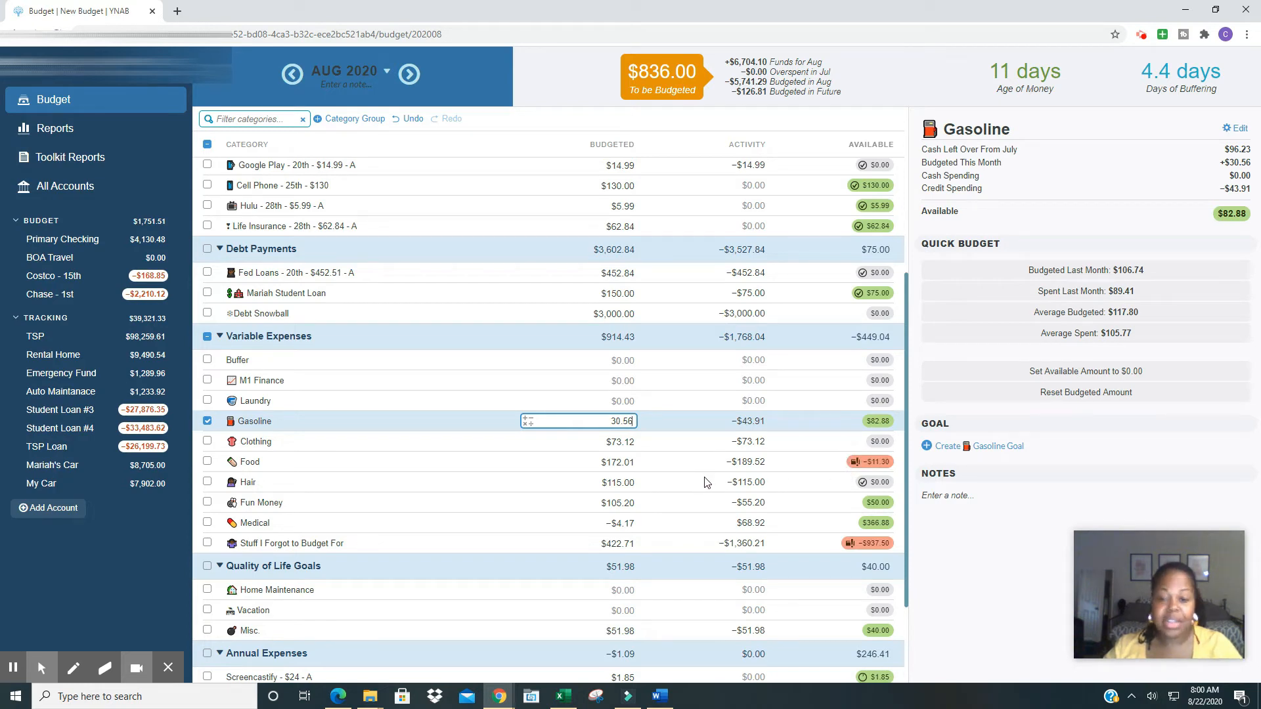
- Add 125 to the August 2020 budgeted amount of Food and budget $25 for Buffer under Variable Expenses
{"action": "left_click", "coordinate": [634, 462]}
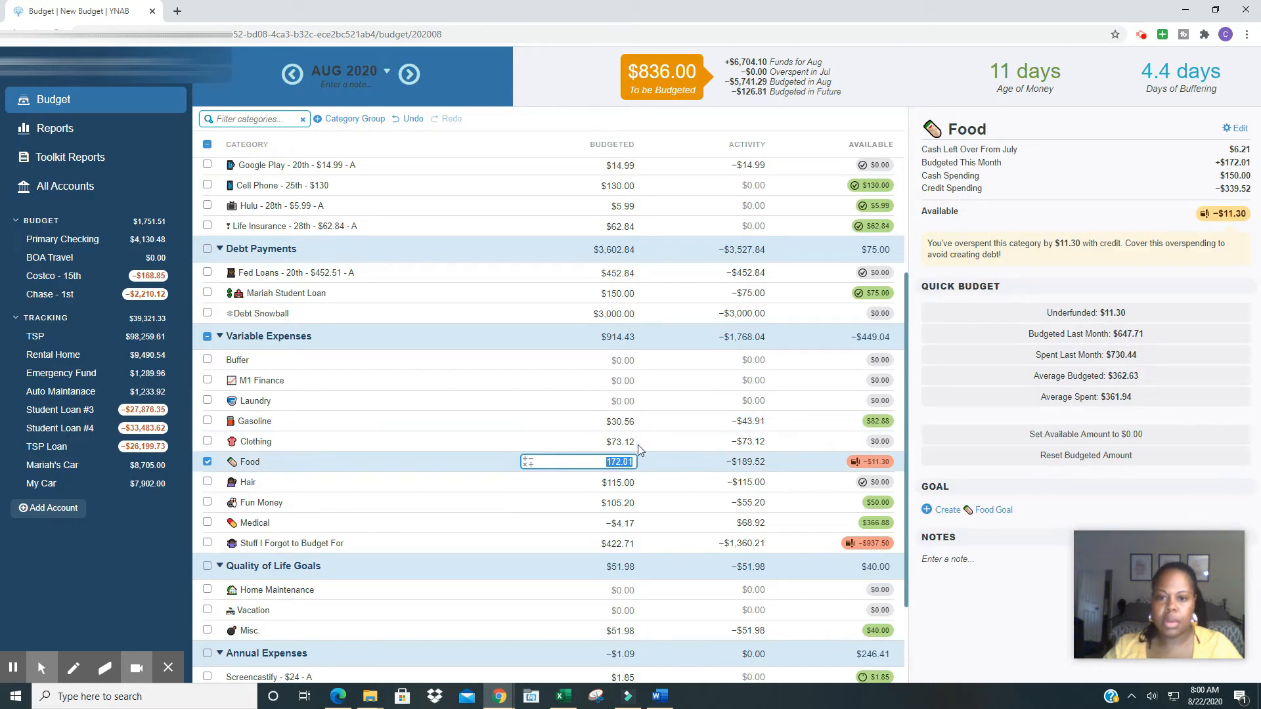
{"action": "type", "text": "+125"}
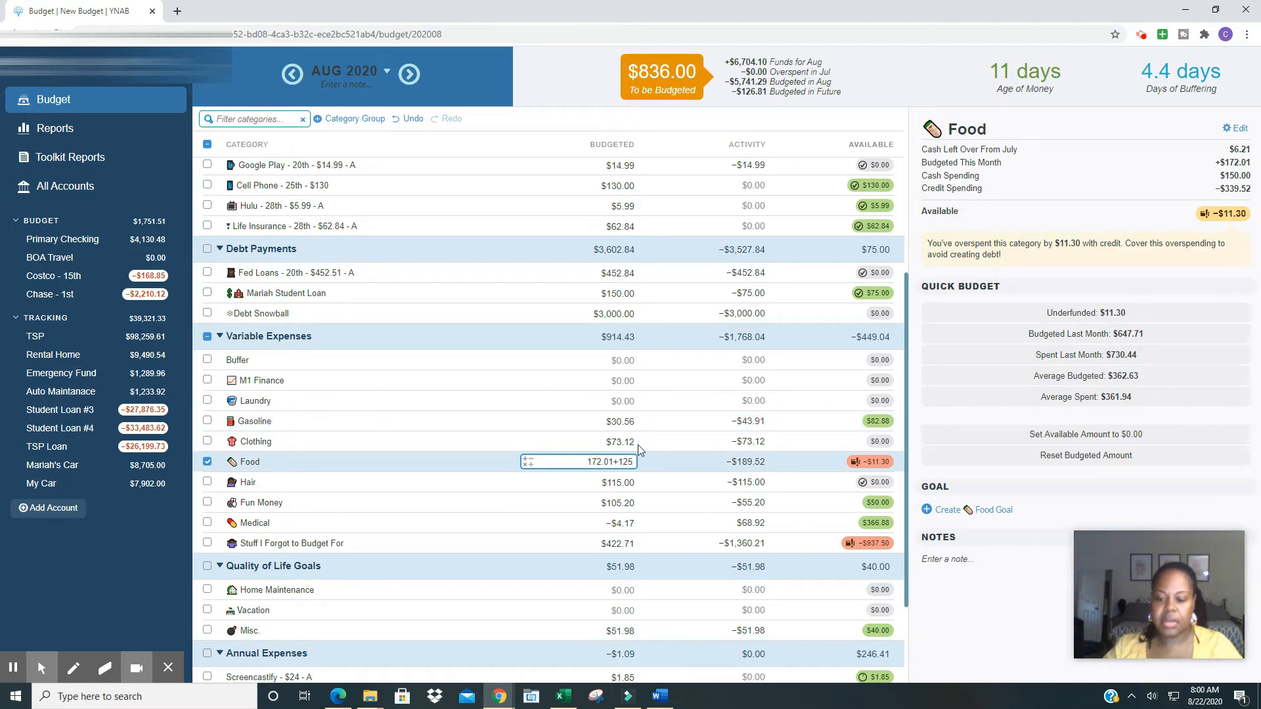
{"action": "key", "text": "Return"}
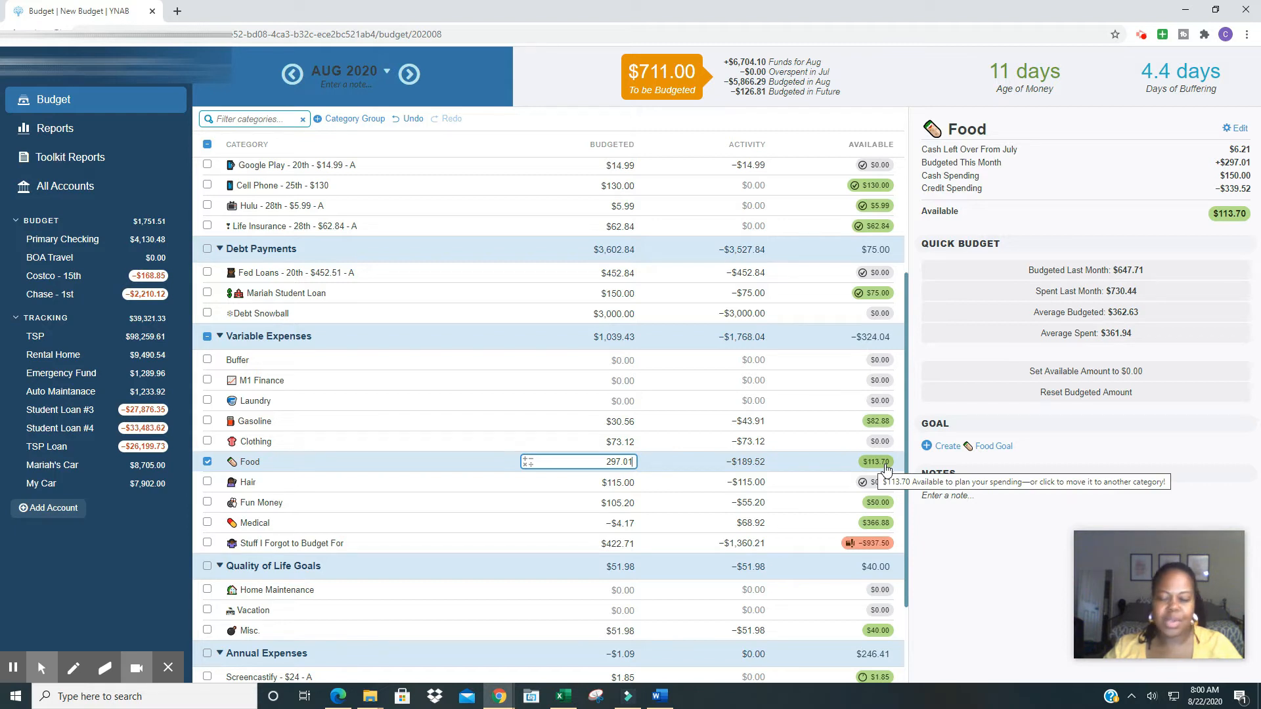
{"action": "left_click", "coordinate": [632, 361]}
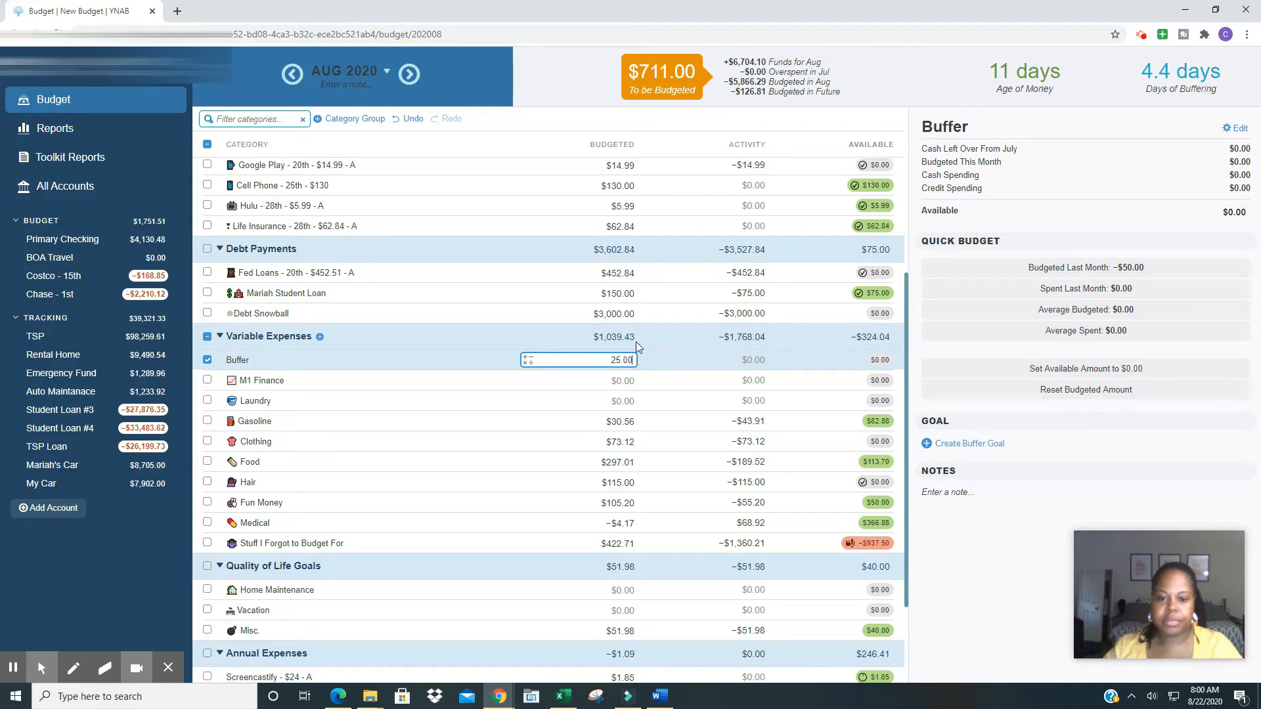
{"action": "type", "text": "25.00"}
{"action": "key", "text": "Return"}
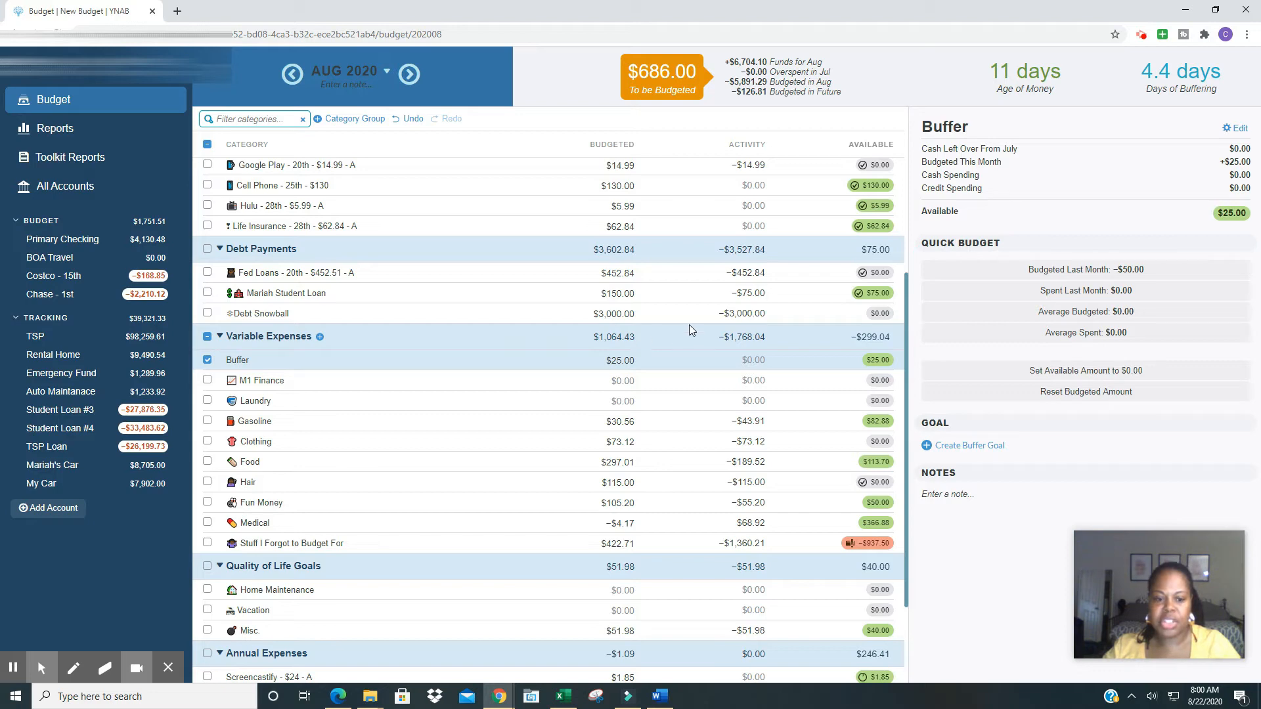
- Add 100 to the August 2020 budgeted amount of Gifts under Giving
{"action": "scroll", "coordinate": [611, 235], "scroll_direction": "up", "scroll_amount": 4}
{"action": "left_click", "coordinate": [611, 235]}
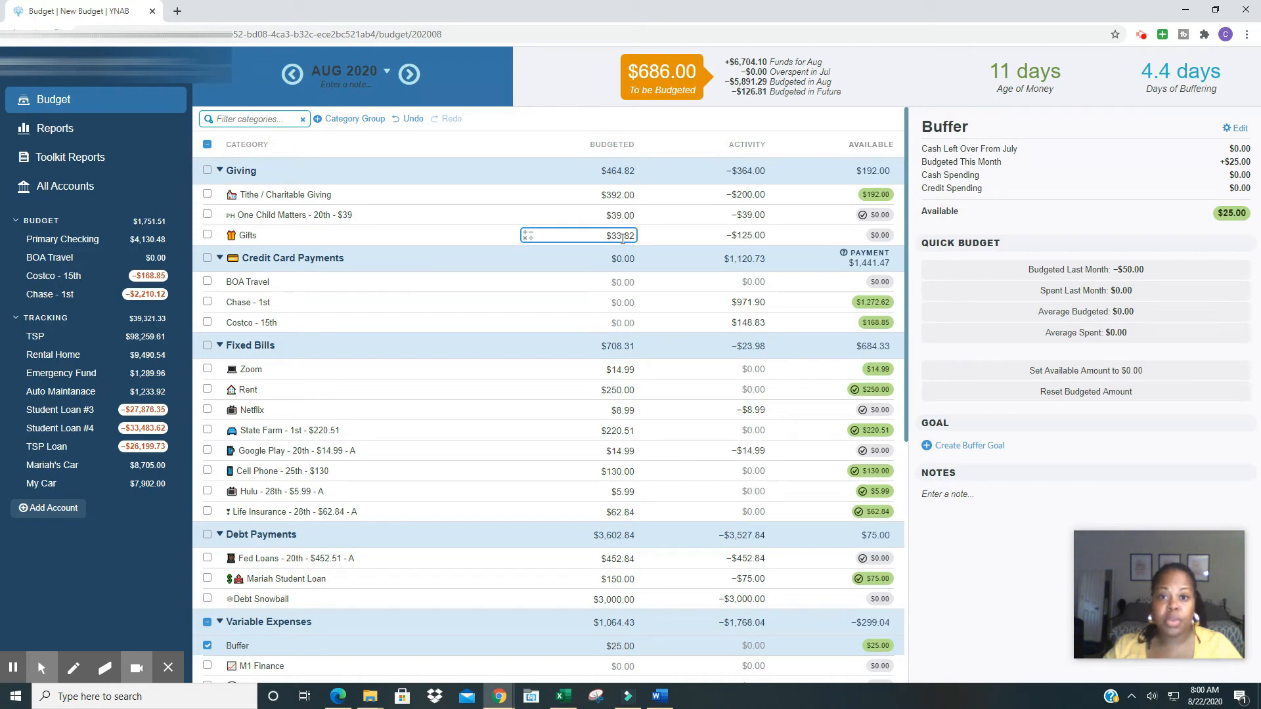
{"action": "left_click", "coordinate": [624, 237]}
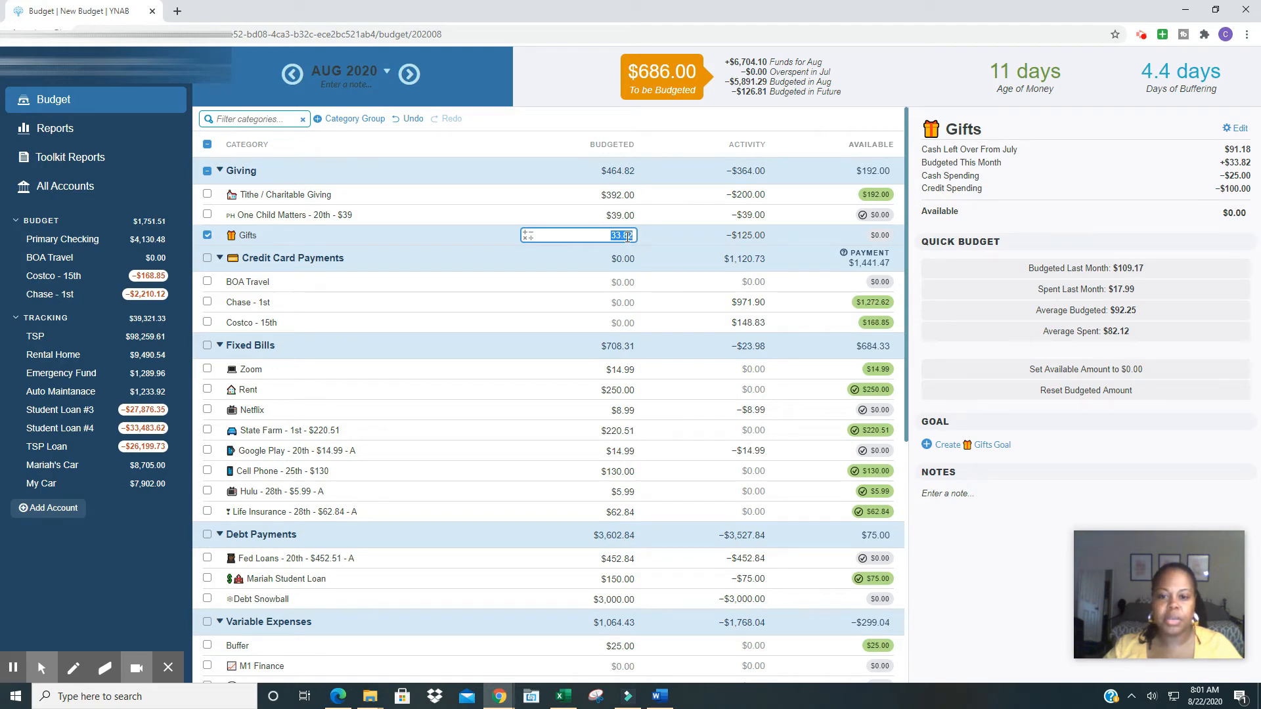
{"action": "left_click", "coordinate": [627, 238]}
{"action": "type", "text": "+100"}
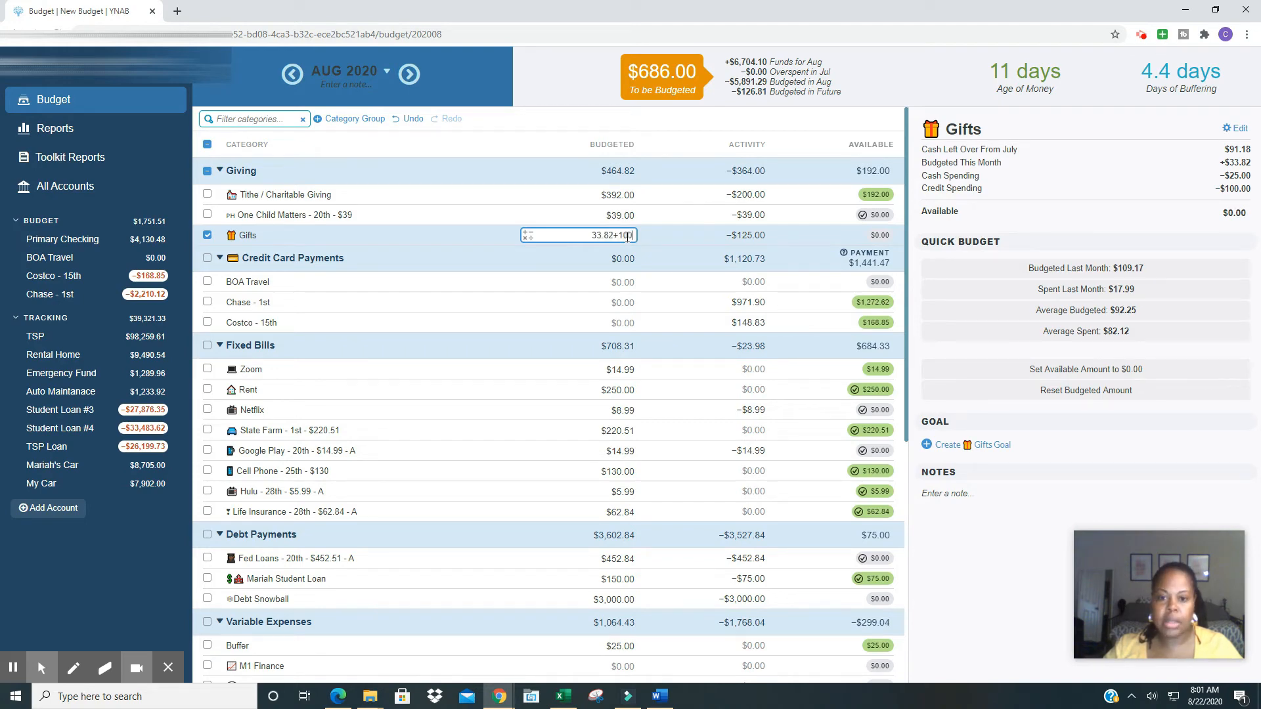
{"action": "key", "text": "Return"}
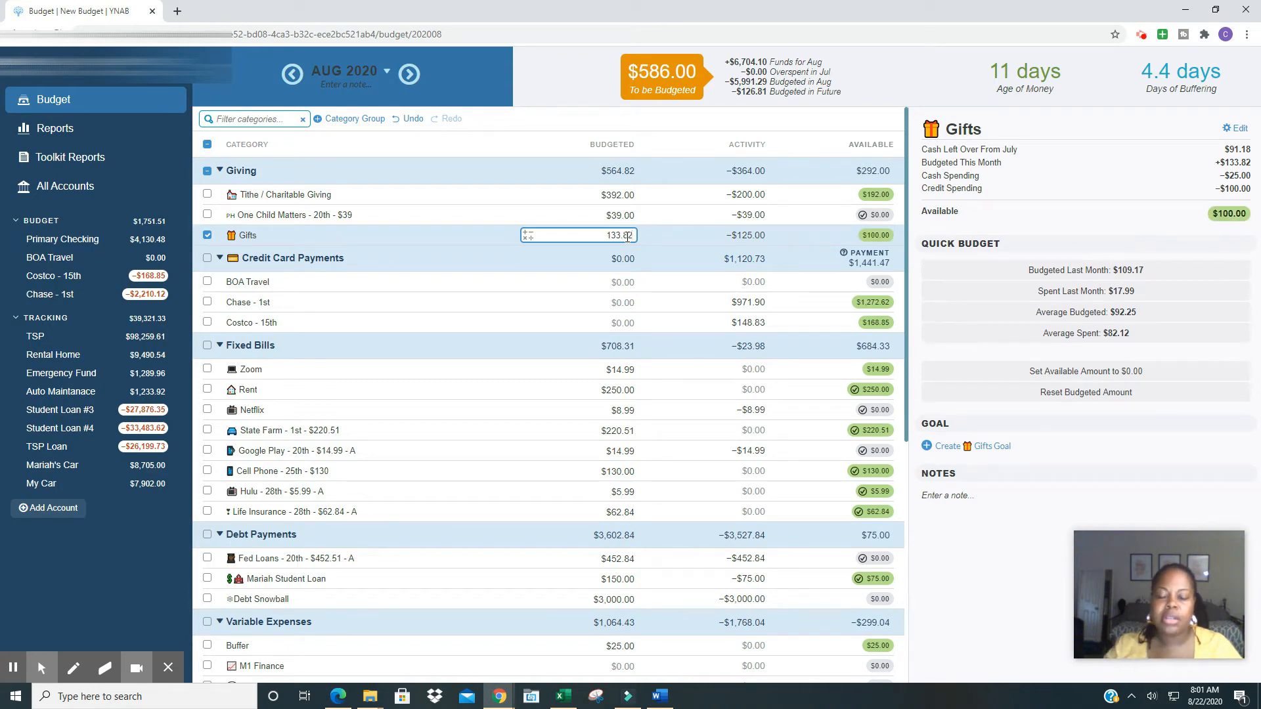
{"action": "left_click", "coordinate": [644, 322]}
- Add 586 to the August 2020 budgeted amount of Stuff I Forgot to Budget For under Variable Expenses
{"action": "scroll", "coordinate": [643, 325], "scroll_direction": "down", "scroll_amount": 6}
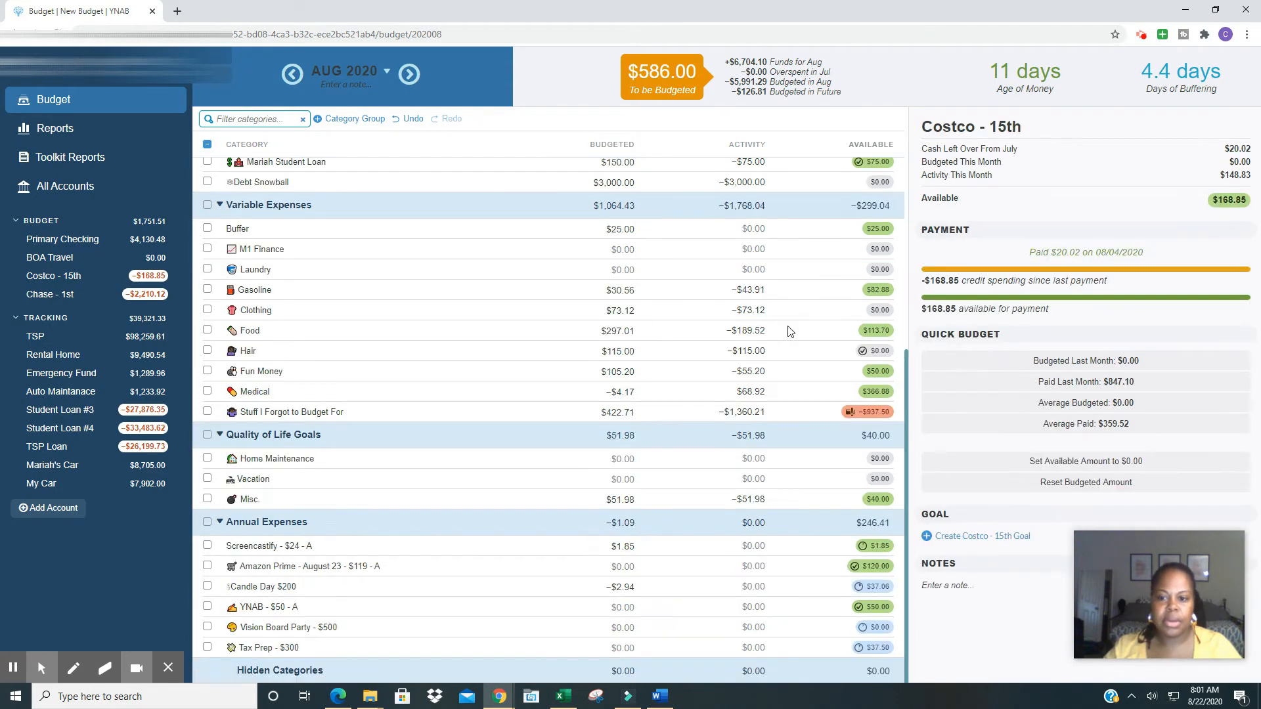
{"action": "scroll", "coordinate": [789, 331], "scroll_direction": "up", "scroll_amount": 6}
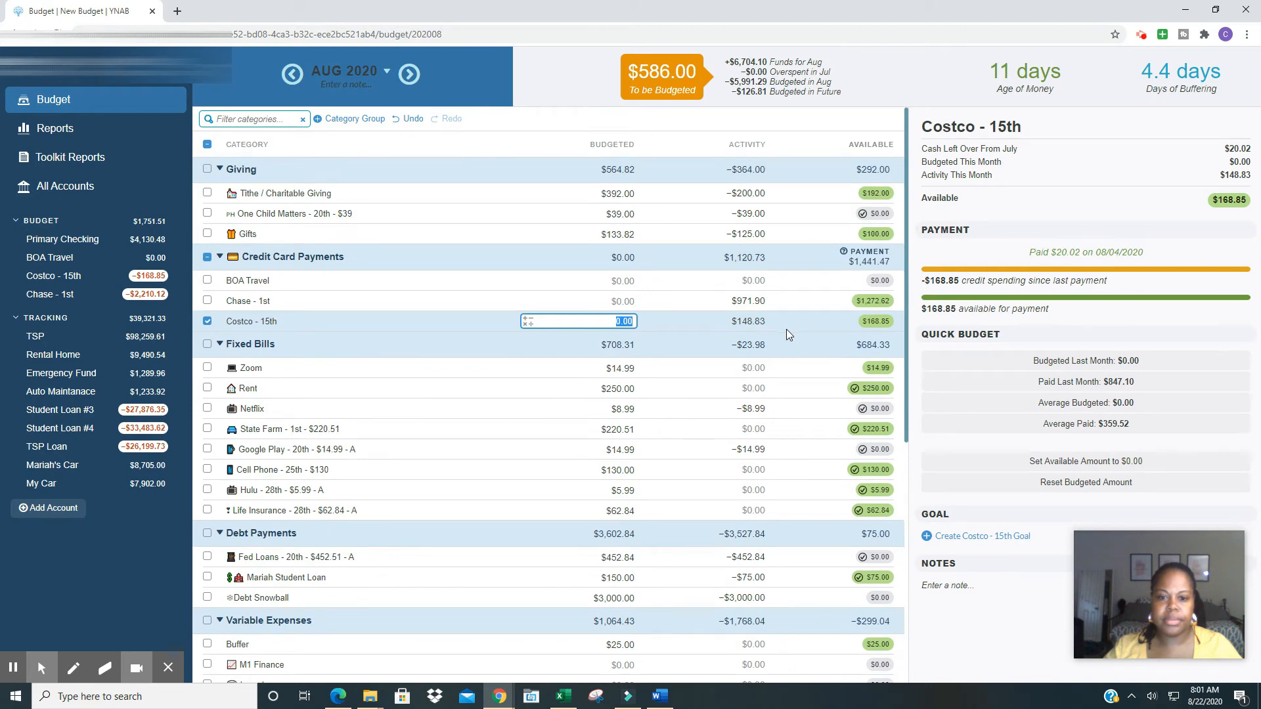
{"action": "scroll", "coordinate": [786, 329], "scroll_direction": "down", "scroll_amount": 4}
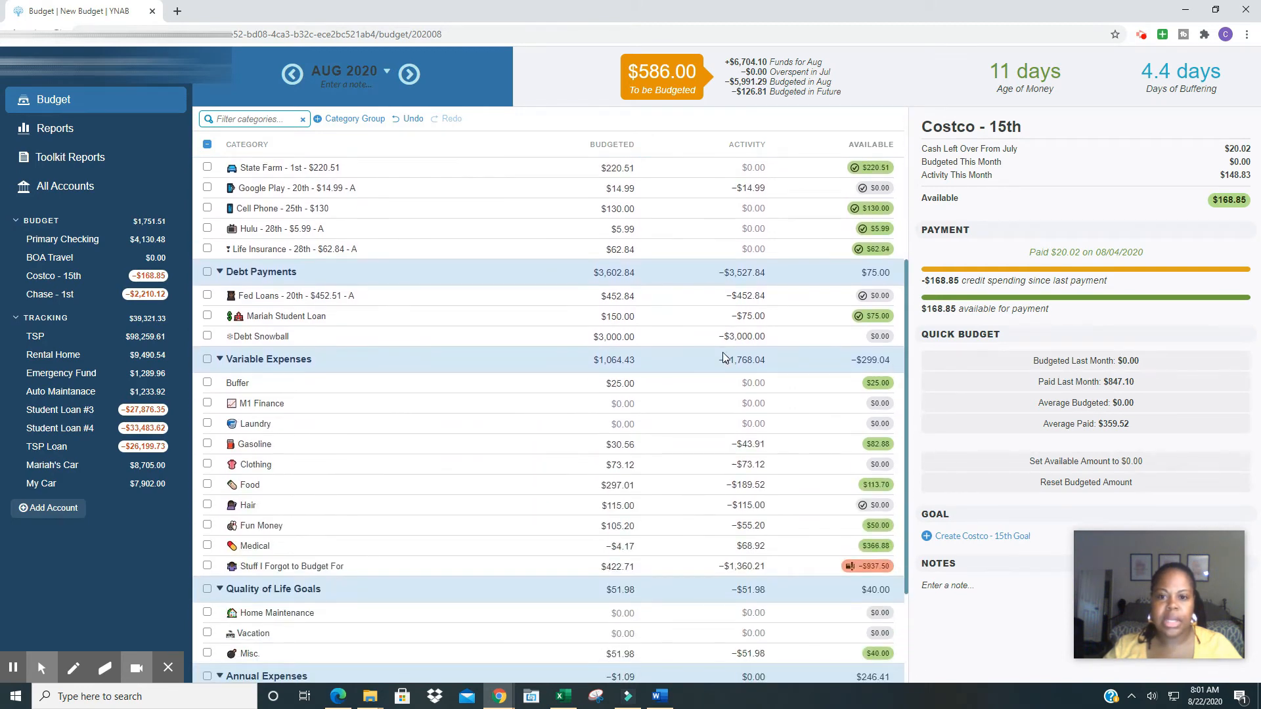
{"action": "scroll", "coordinate": [722, 352], "scroll_direction": "down", "scroll_amount": 1}
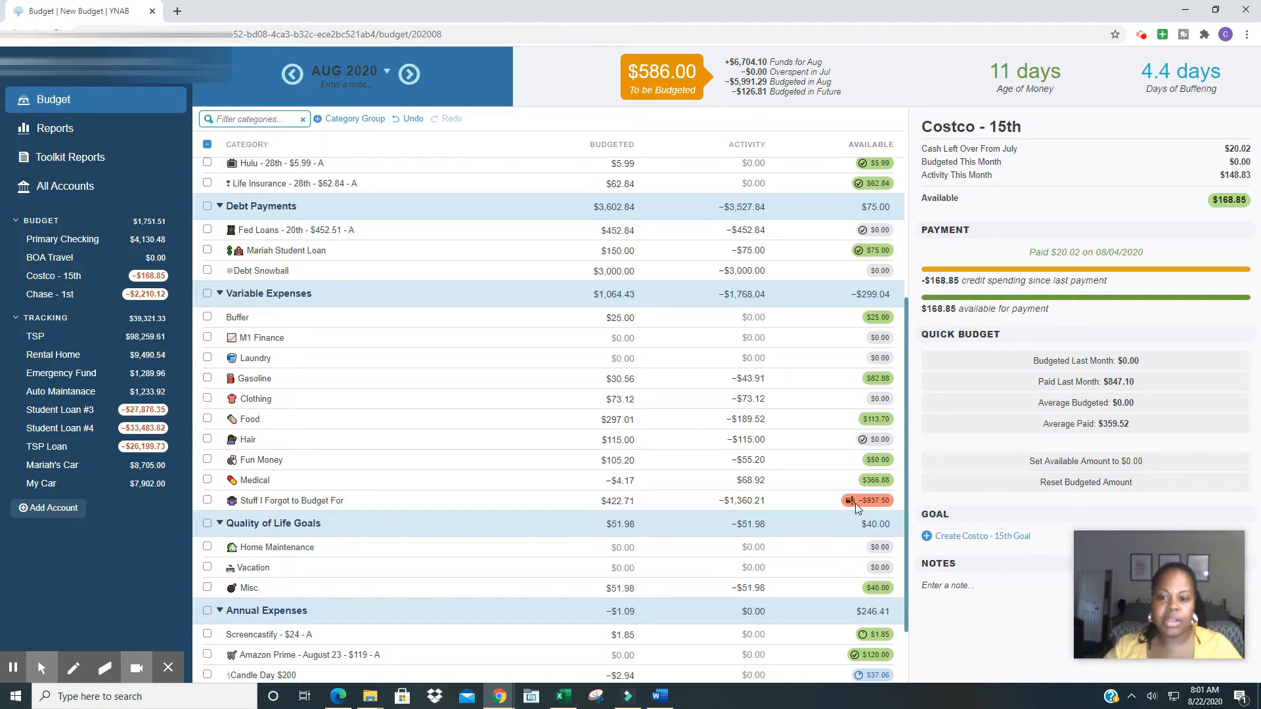
{"action": "left_click", "coordinate": [630, 501]}
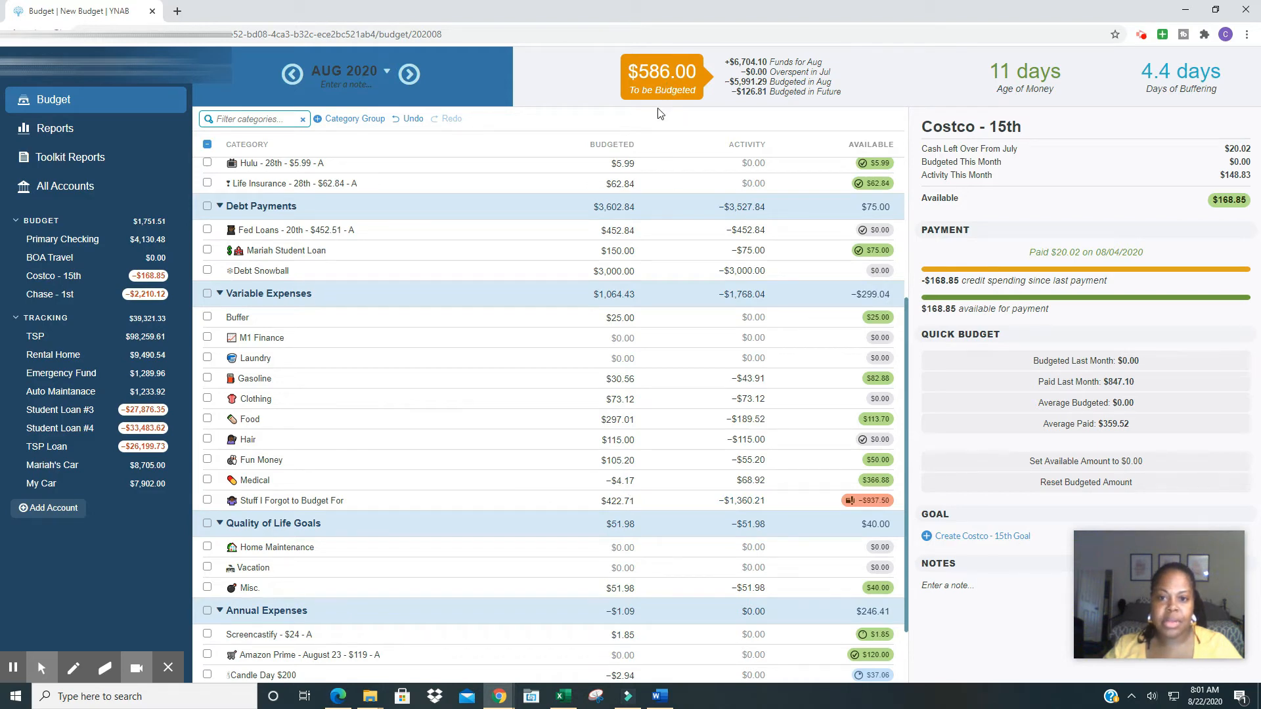
{"action": "left_click", "coordinate": [602, 421]}
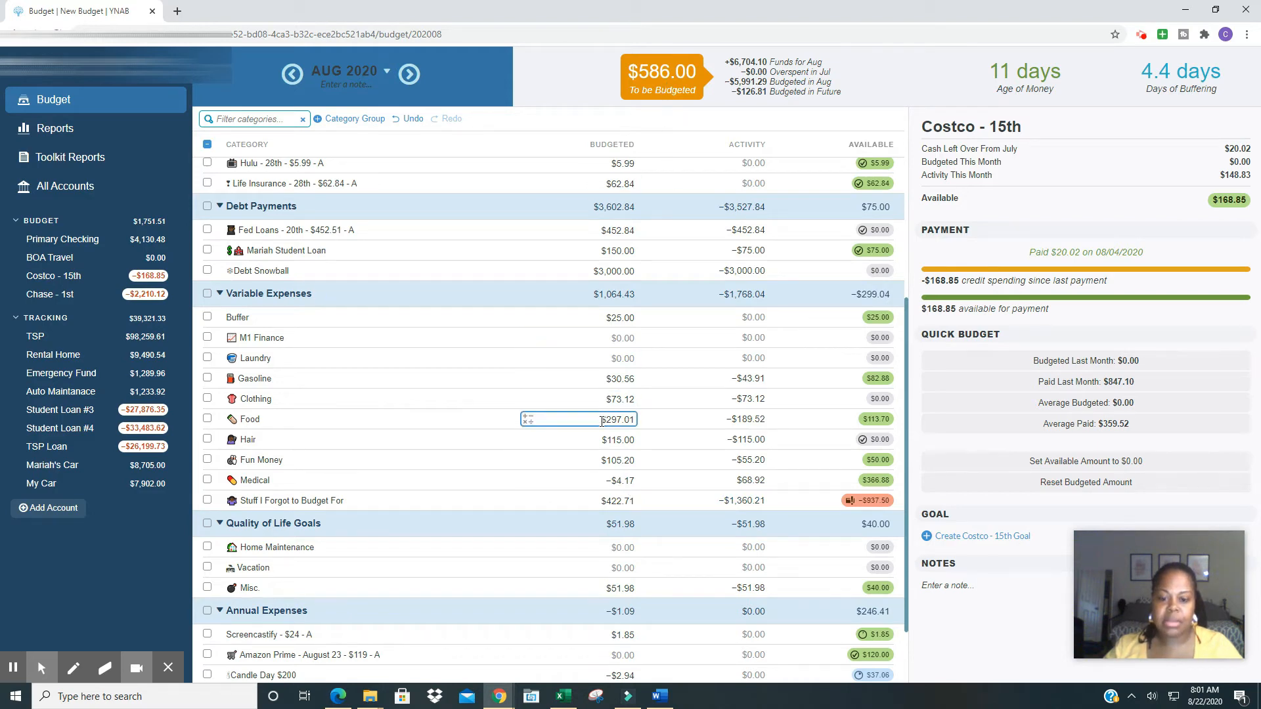
{"action": "left_click", "coordinate": [630, 502]}
{"action": "type", "text": "+586"}
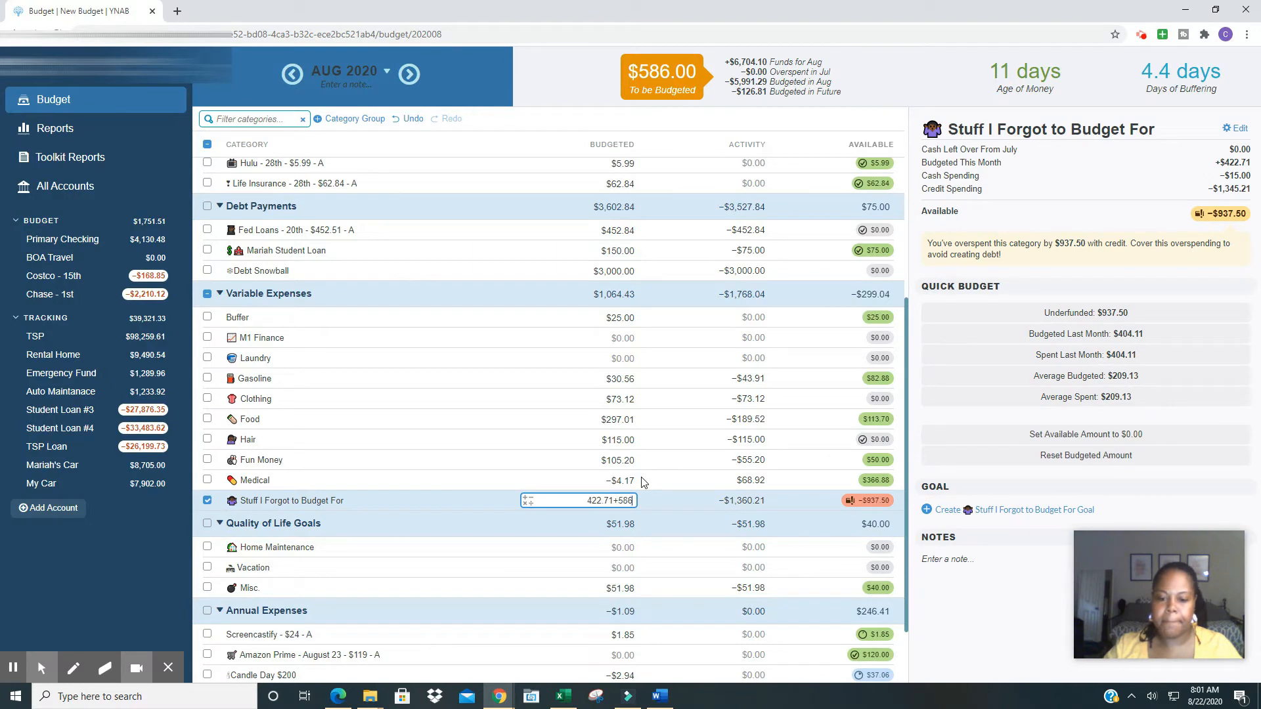
{"action": "key", "text": "Return"}
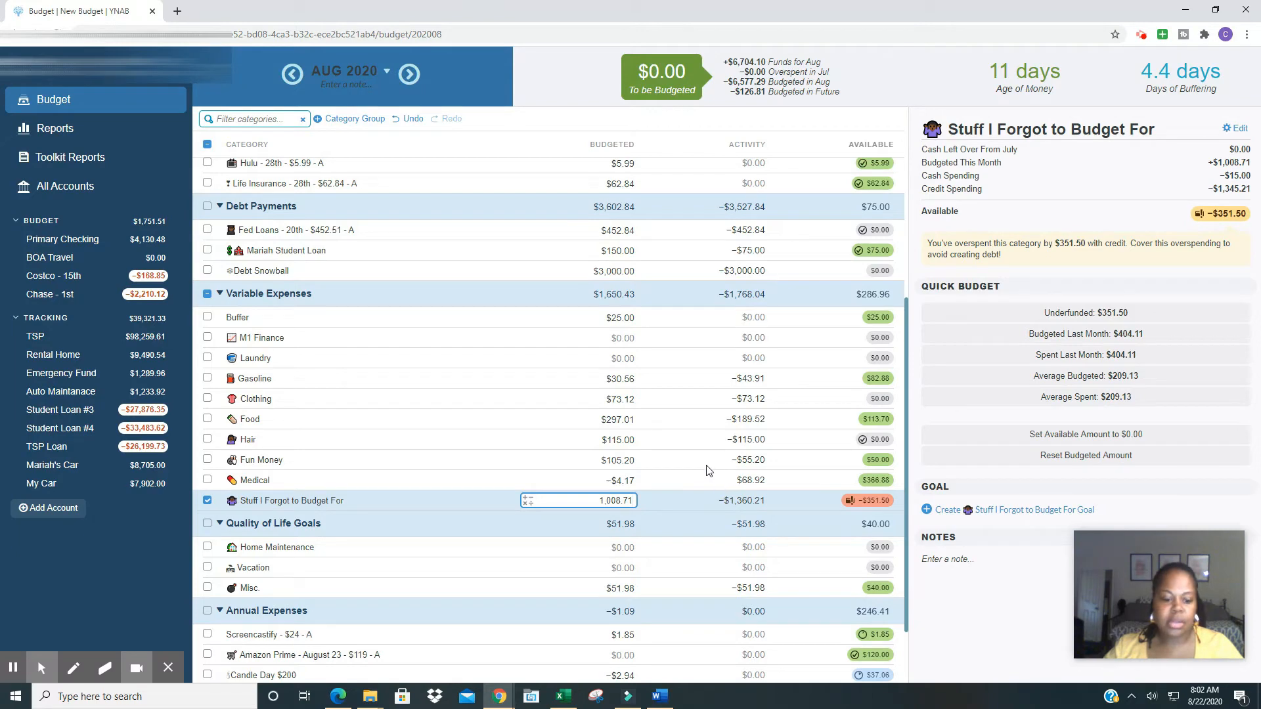
- Start a new Primary Checking transaction with payee Capital One and category Stuff I Forgot to Budget For
{"action": "left_click", "coordinate": [72, 239]}
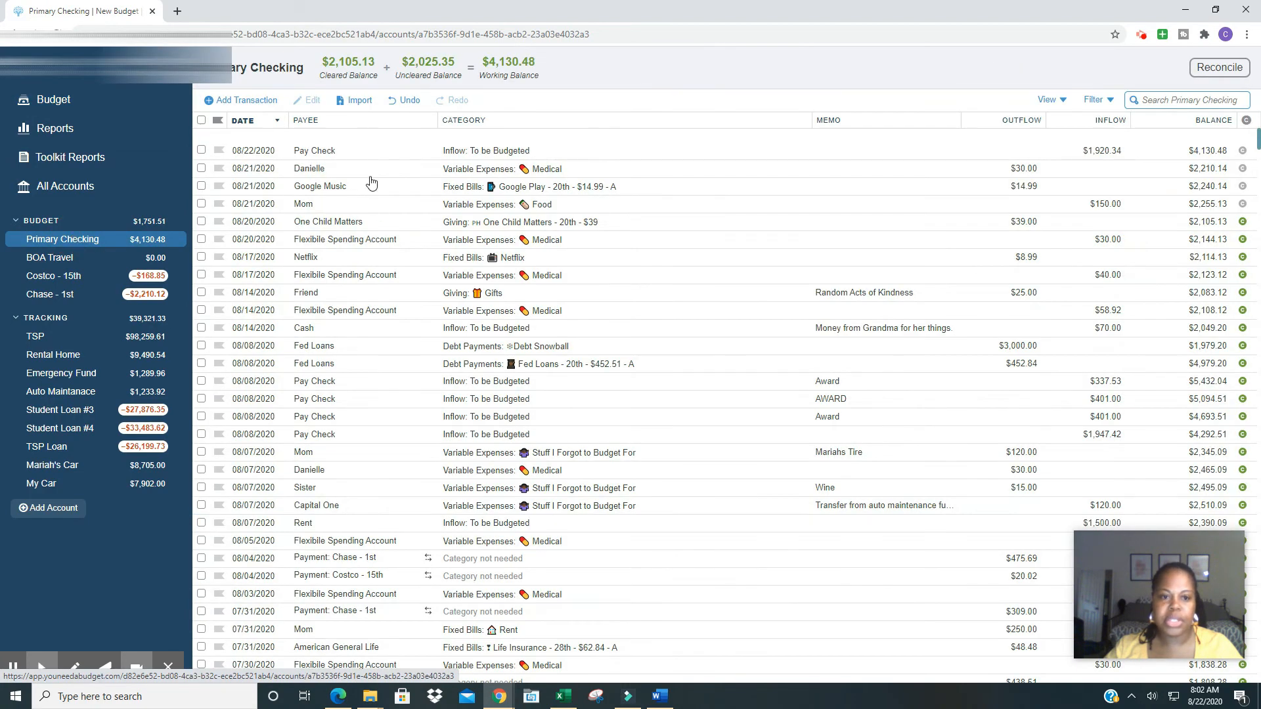
{"action": "left_click", "coordinate": [227, 100]}
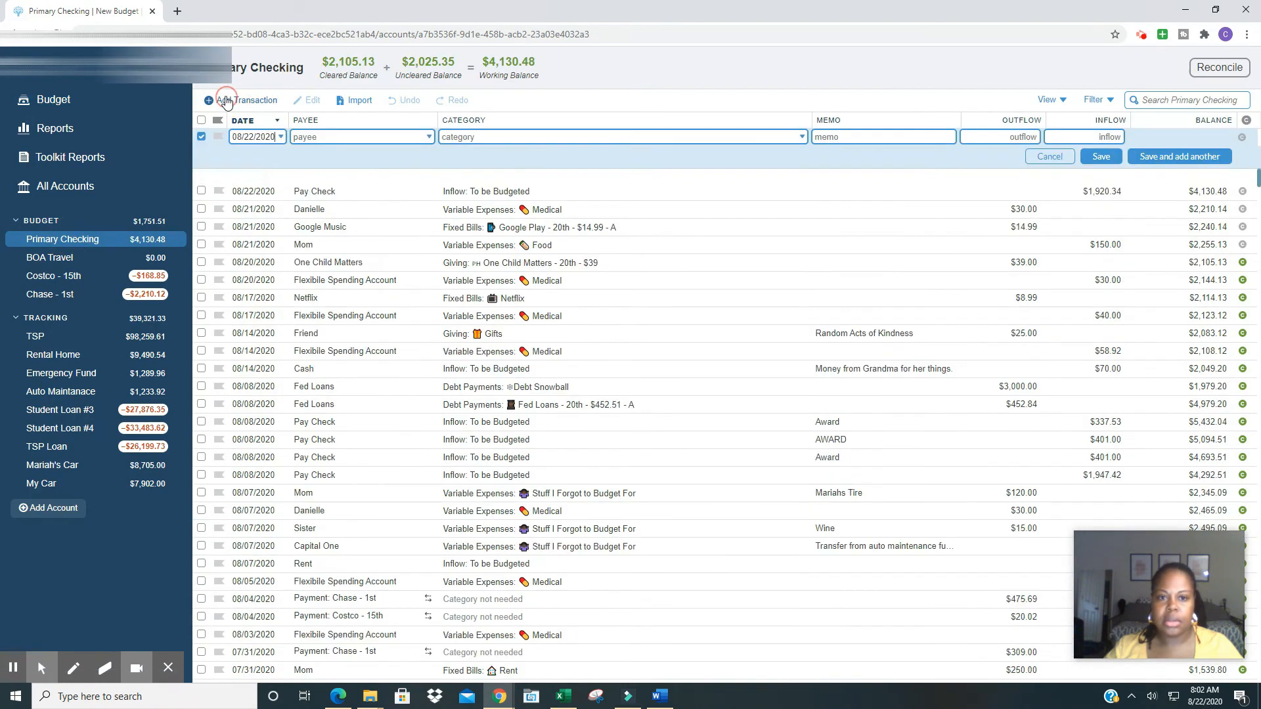
{"action": "left_click", "coordinate": [327, 138]}
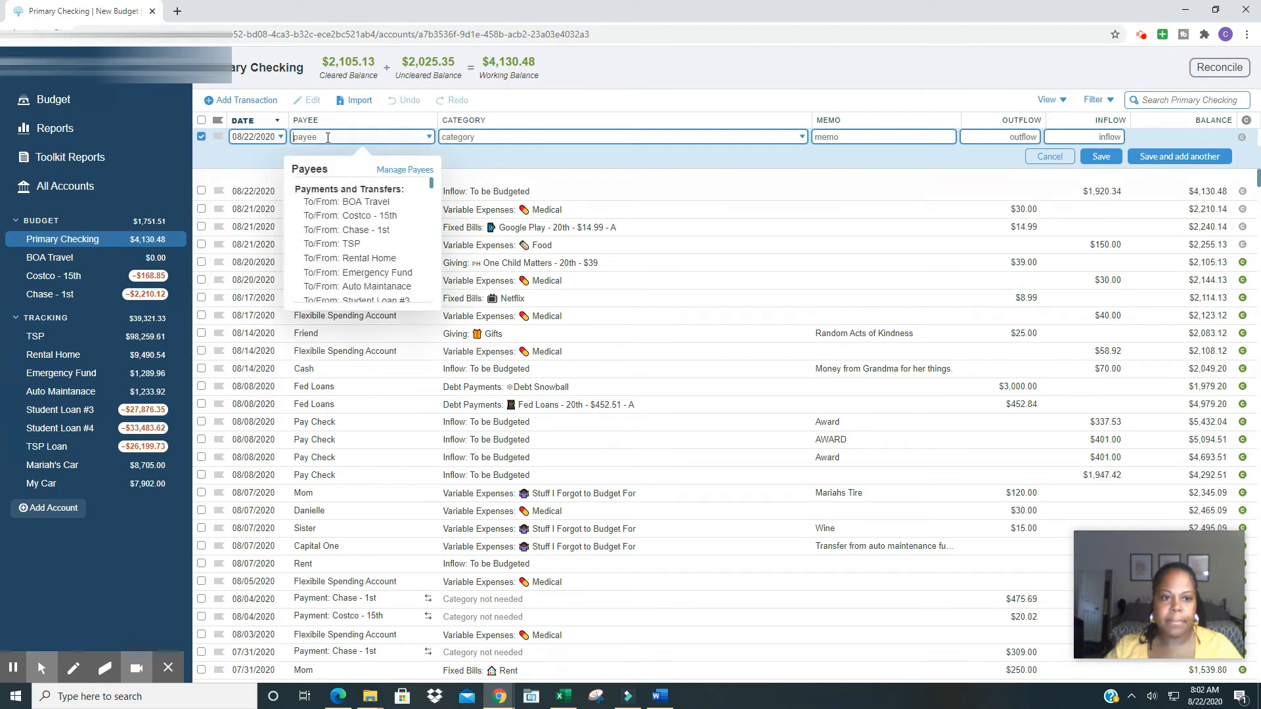
{"action": "type", "text": "Ca"}
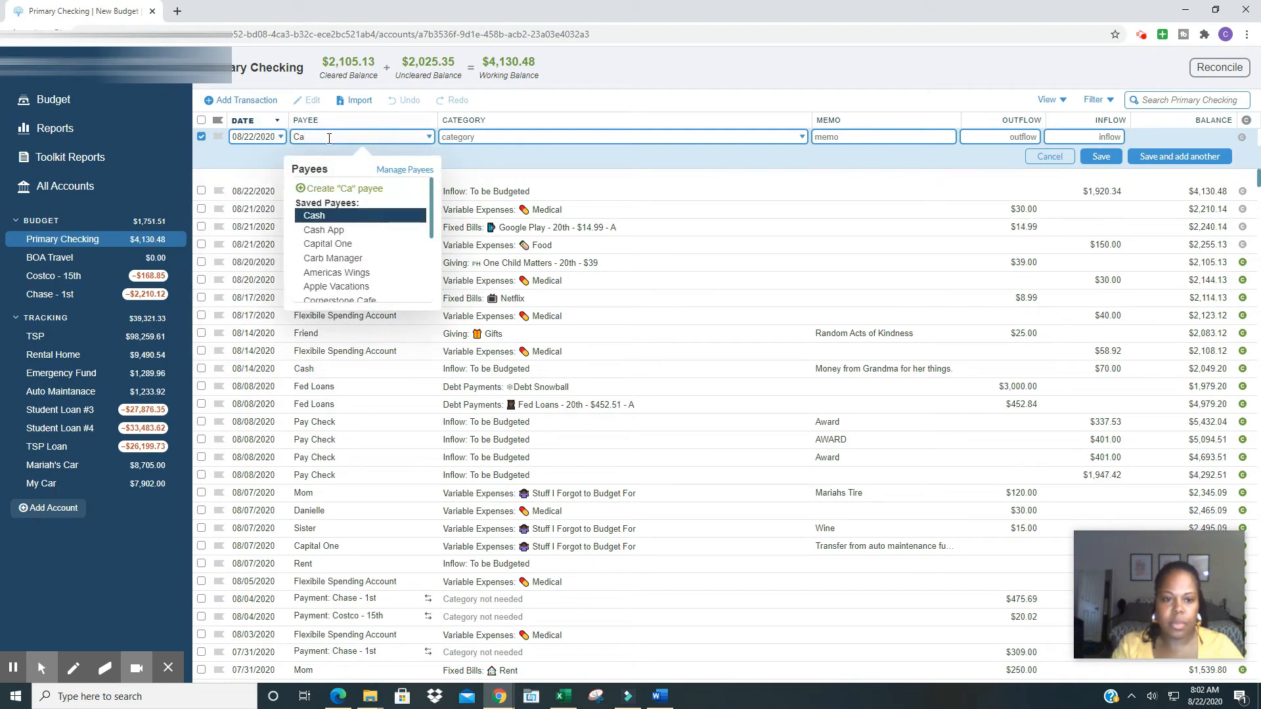
{"action": "type", "text": "pi"}
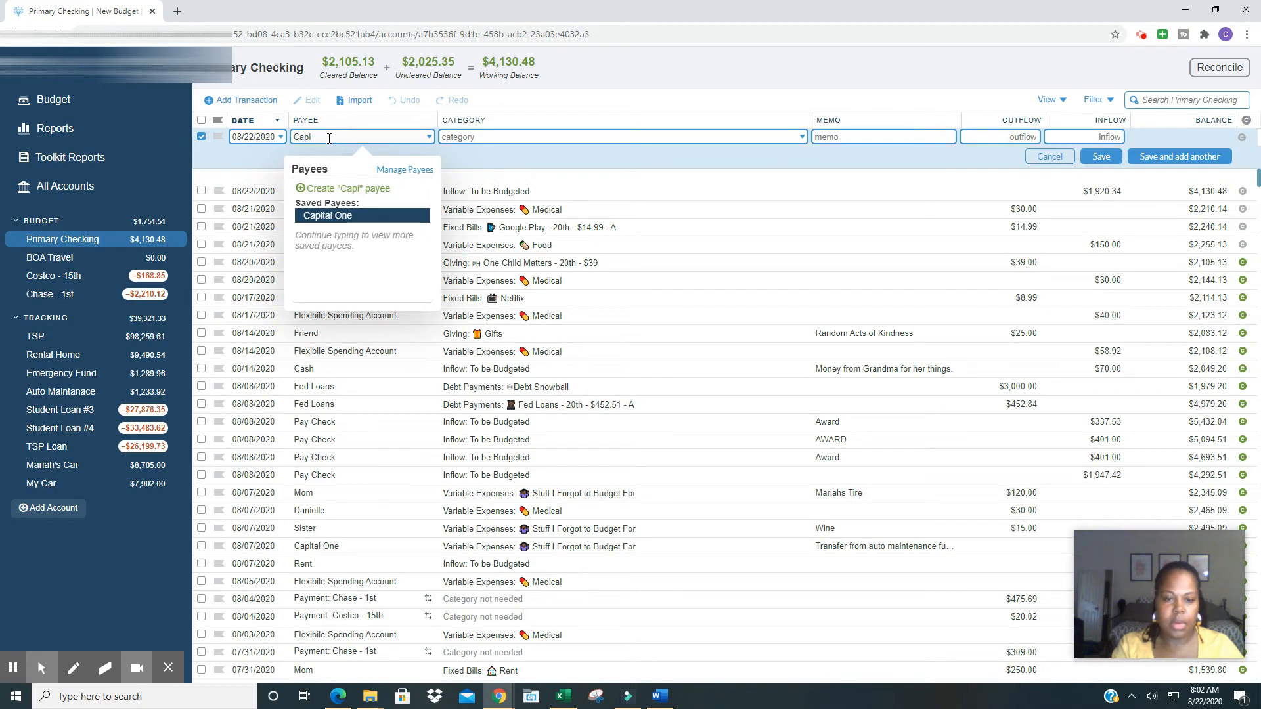
{"action": "key", "text": "Tab"}
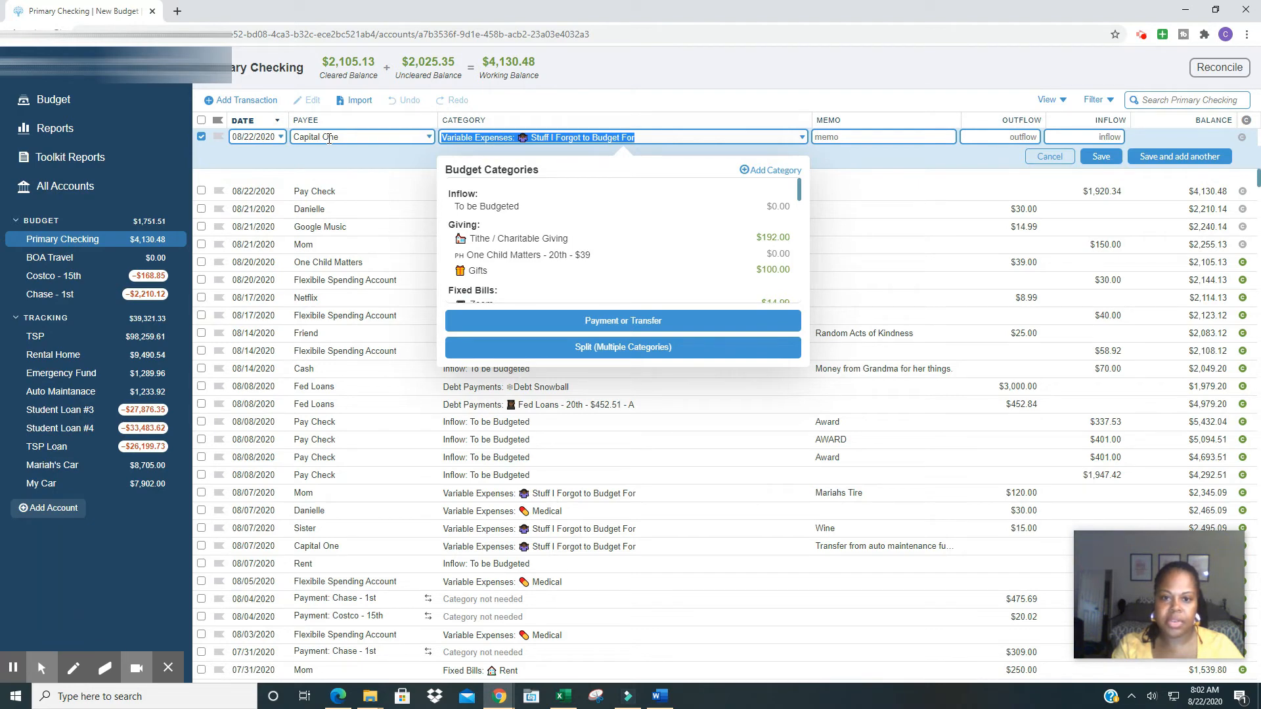
{"action": "key", "text": "Tab"}
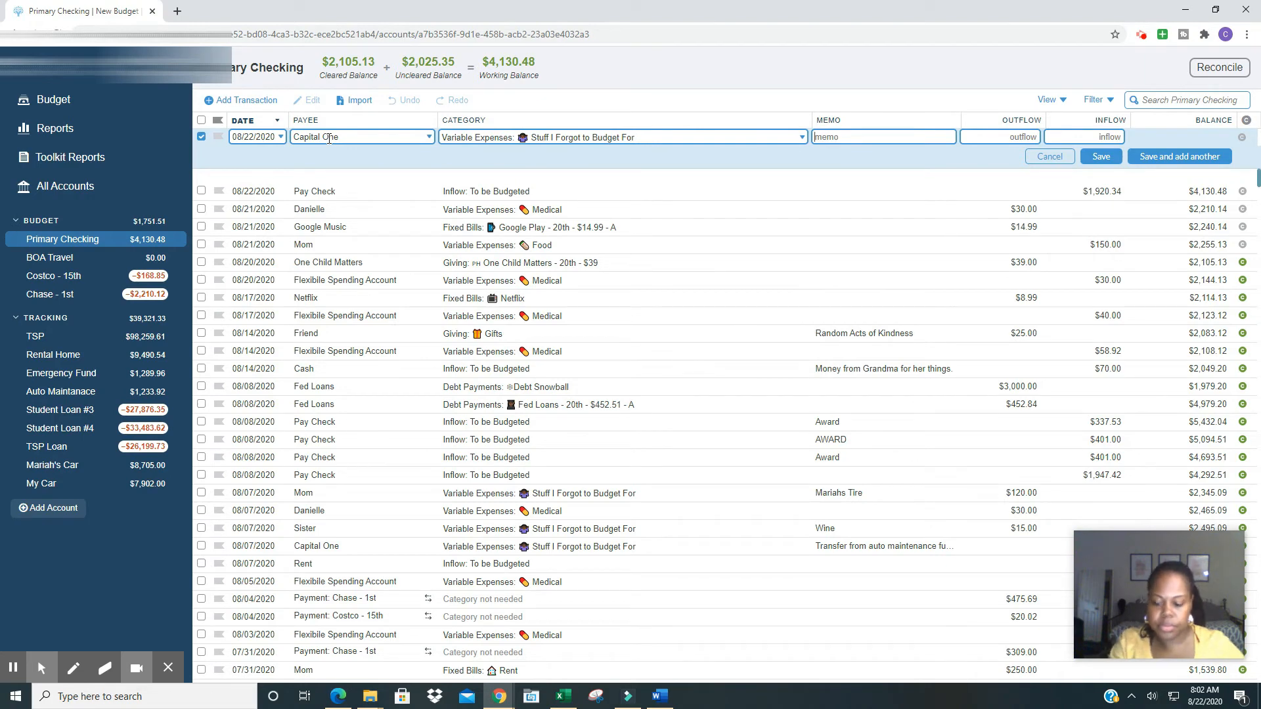
- Enter the memo "Car Maintanance" and an outflow of 351.50 for the Capital One transaction, and save it
{"action": "type", "text": "Car Ma"}
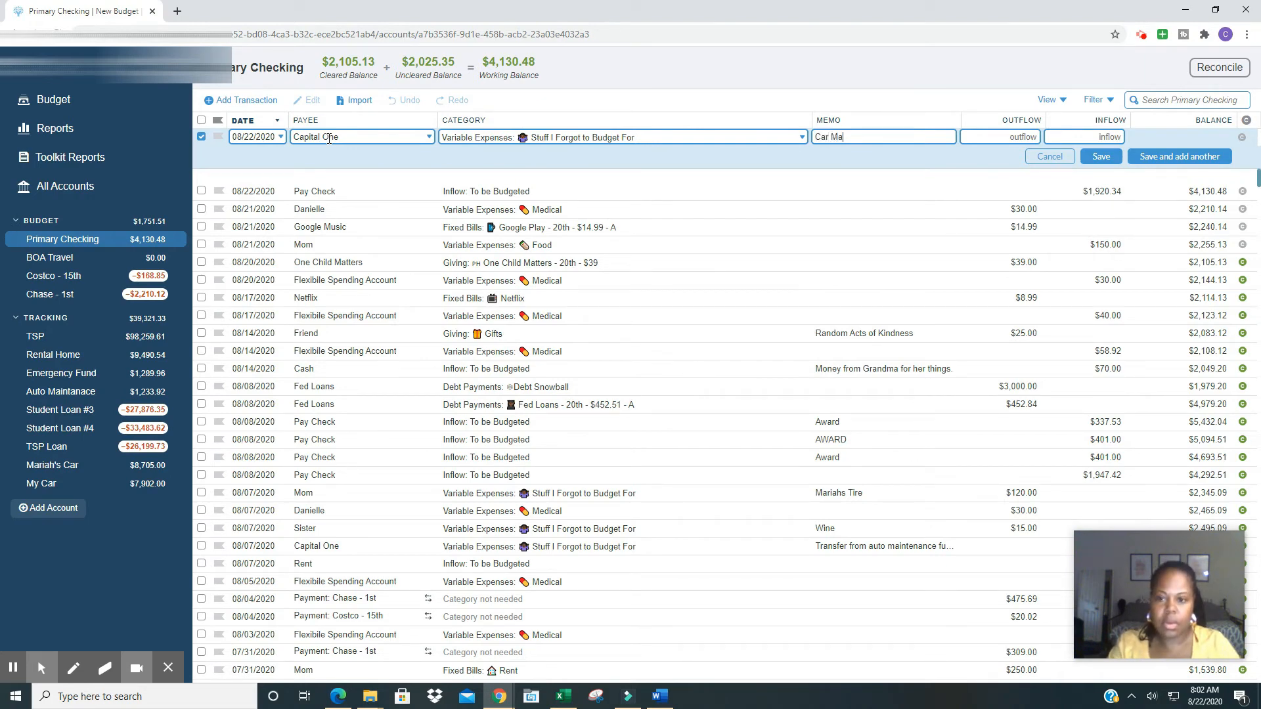
{"action": "type", "text": "intan"}
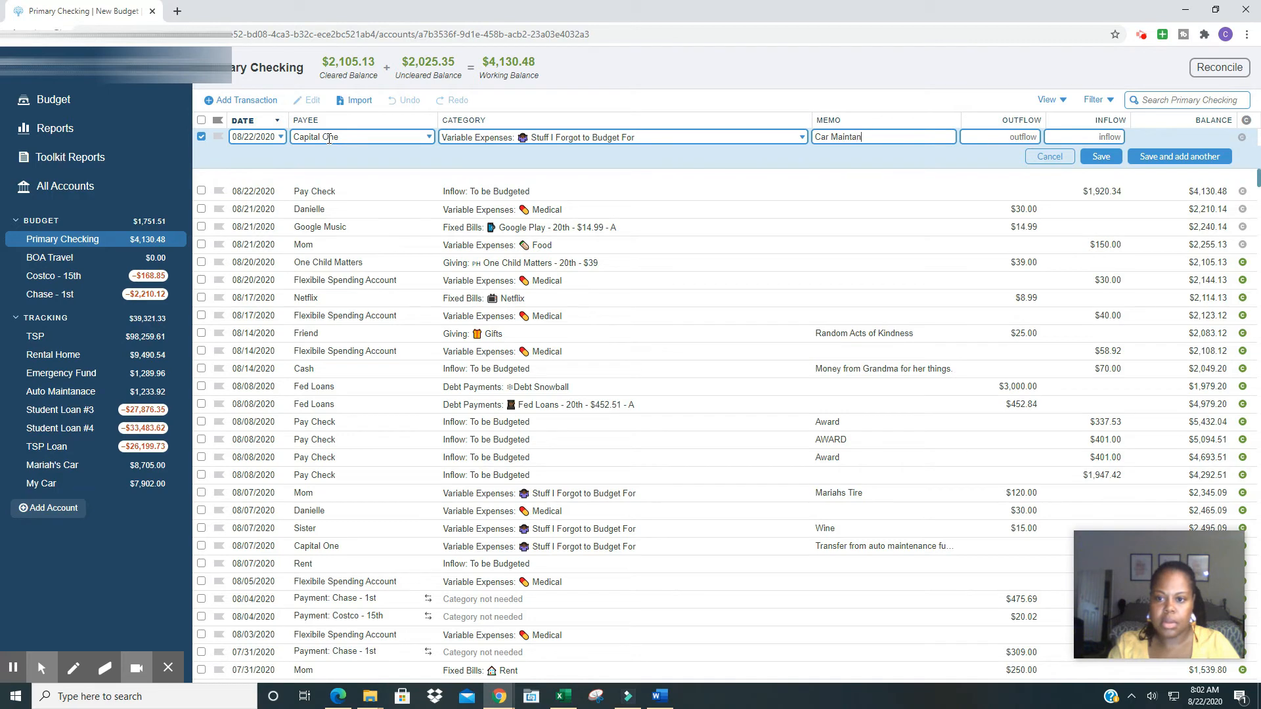
{"action": "type", "text": "ance"}
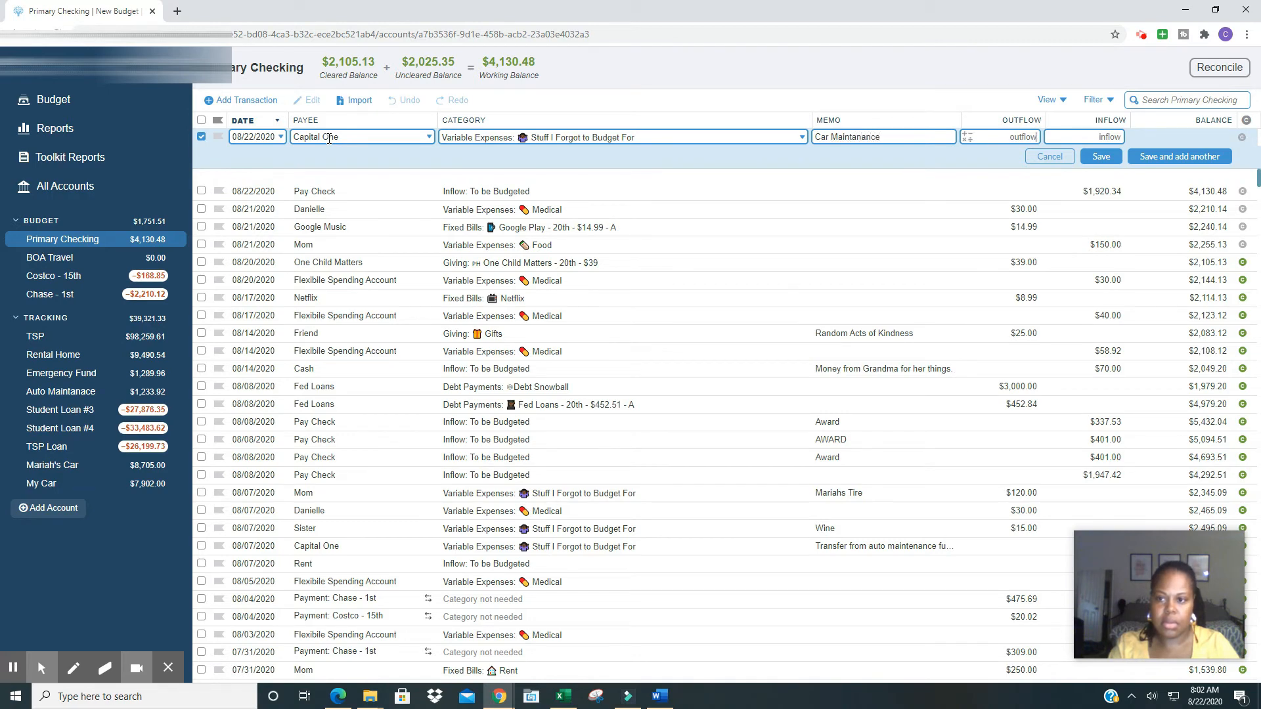
{"action": "key", "text": "Tab"}
{"action": "type", "text": "351.50"}
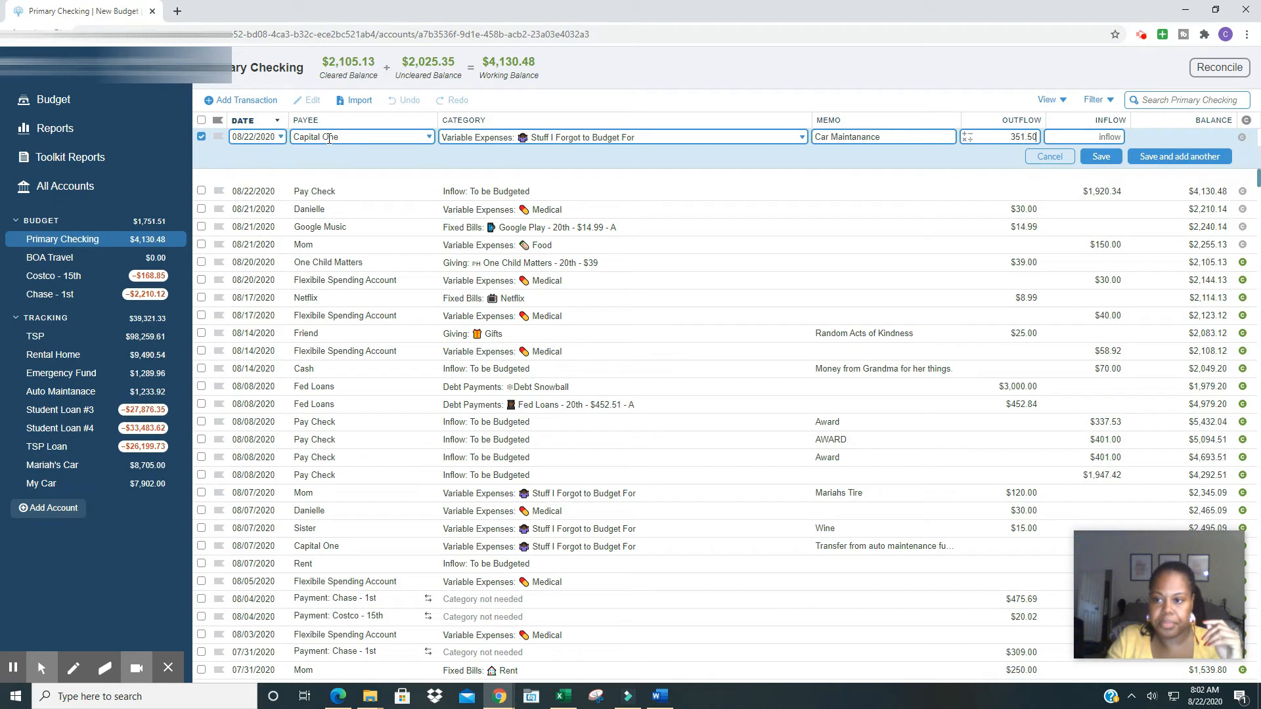
{"action": "key", "text": "Return"}
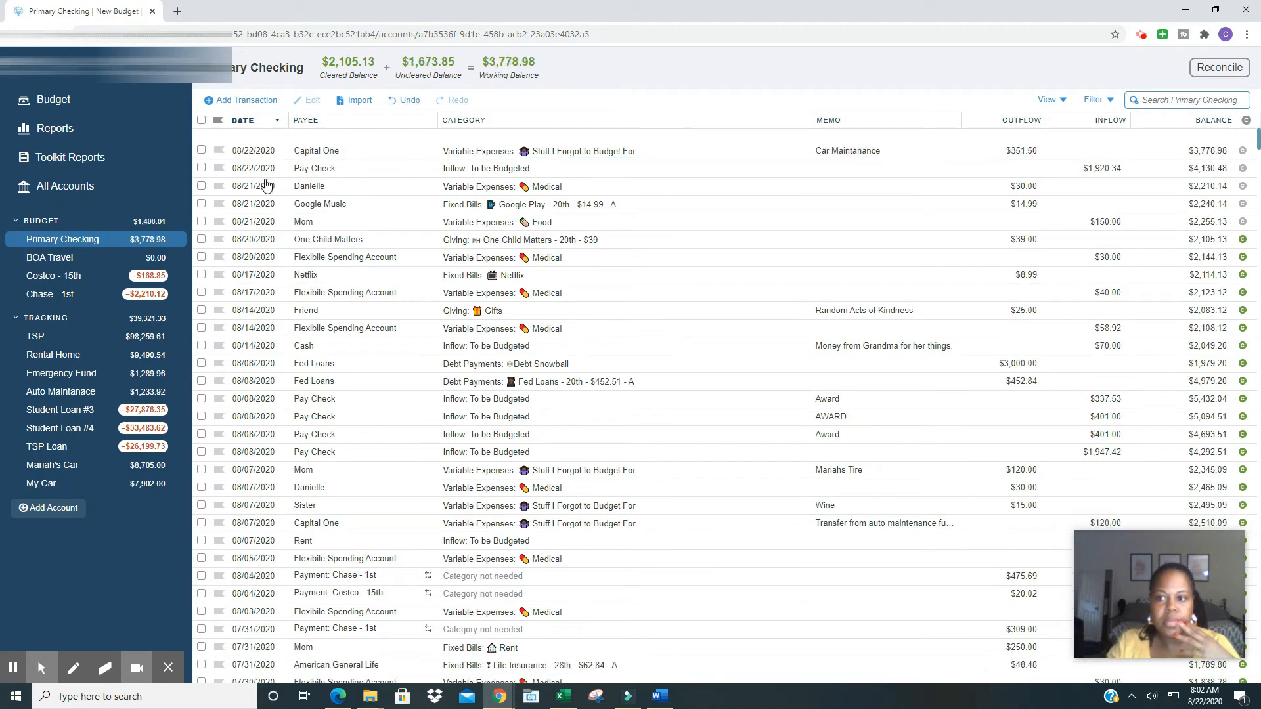
- Change the Capital One car maintenance transaction in Primary Checking from an outflow to an inflow of 351.50 and save it
{"action": "left_click", "coordinate": [72, 106]}
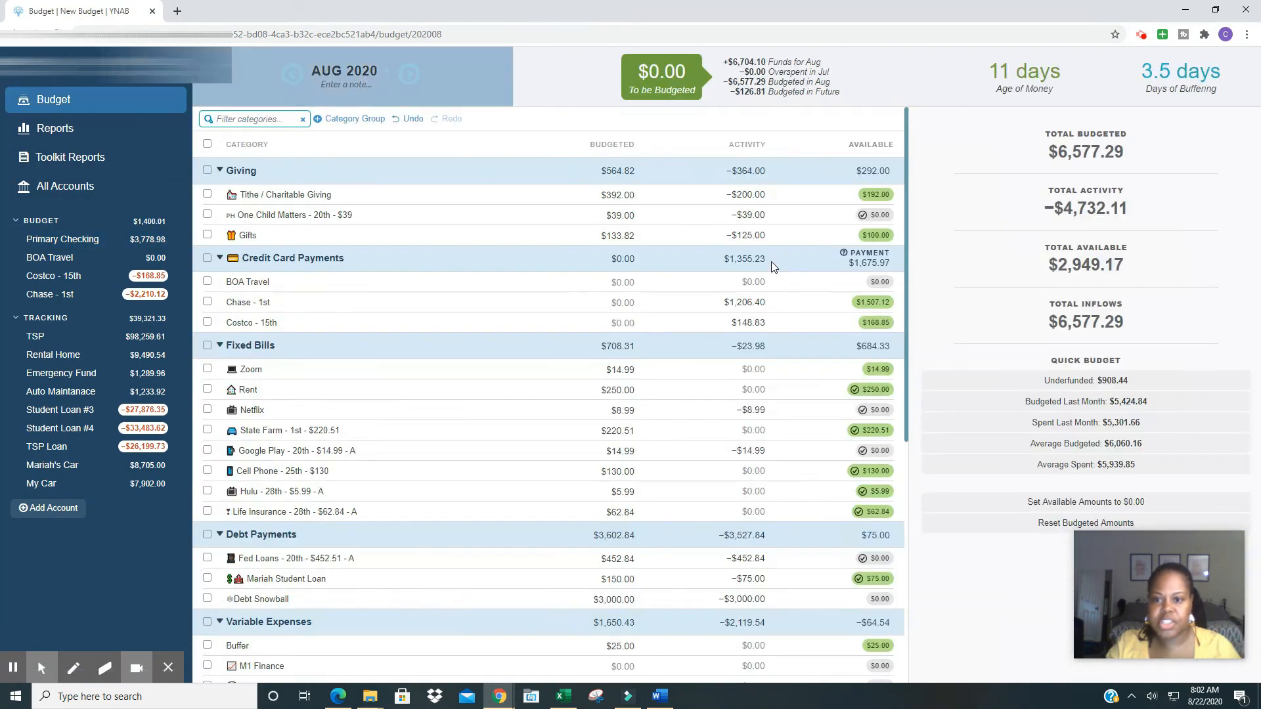
{"action": "scroll", "coordinate": [774, 266], "scroll_direction": "down", "scroll_amount": 4}
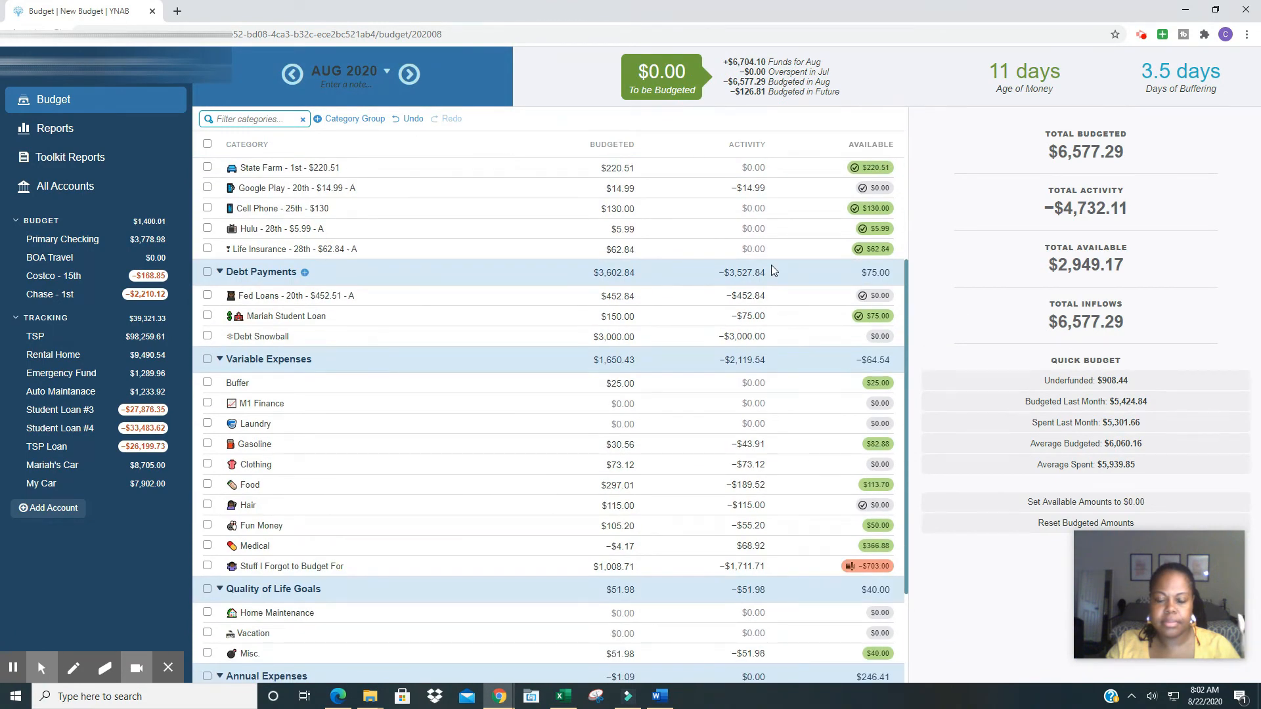
{"action": "scroll", "coordinate": [788, 427], "scroll_direction": "up", "scroll_amount": 4}
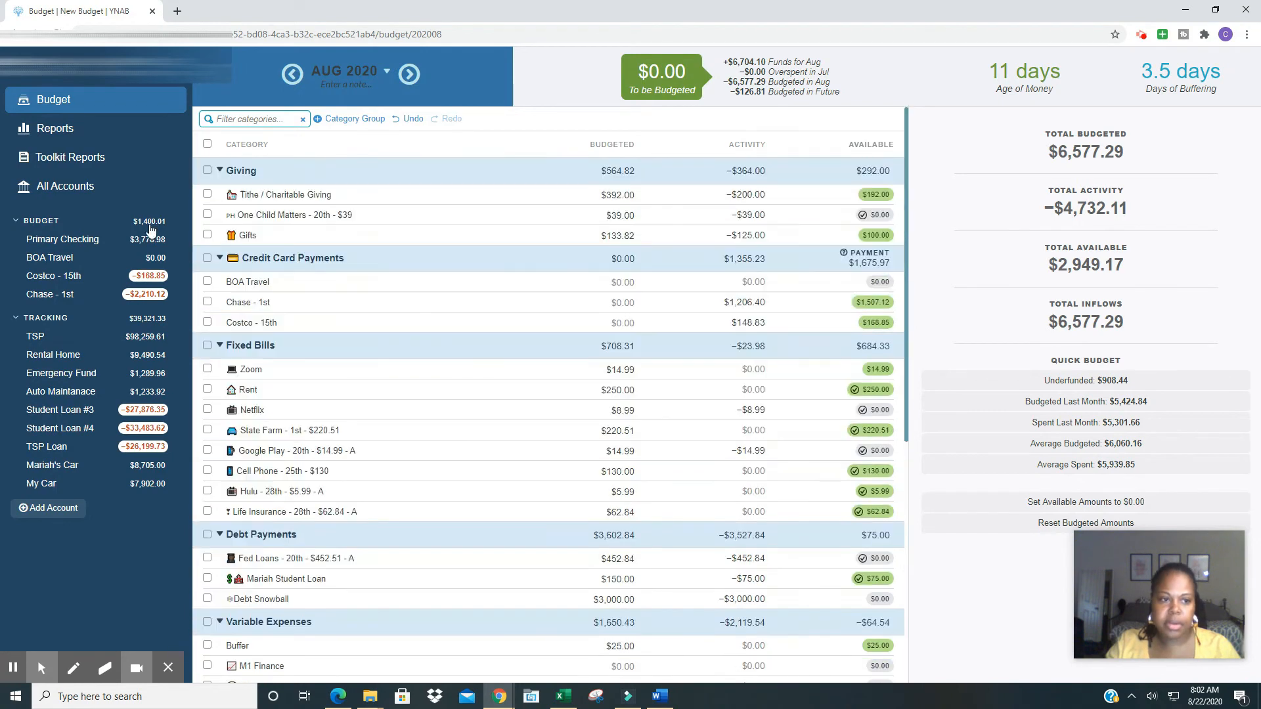
{"action": "left_click", "coordinate": [87, 240]}
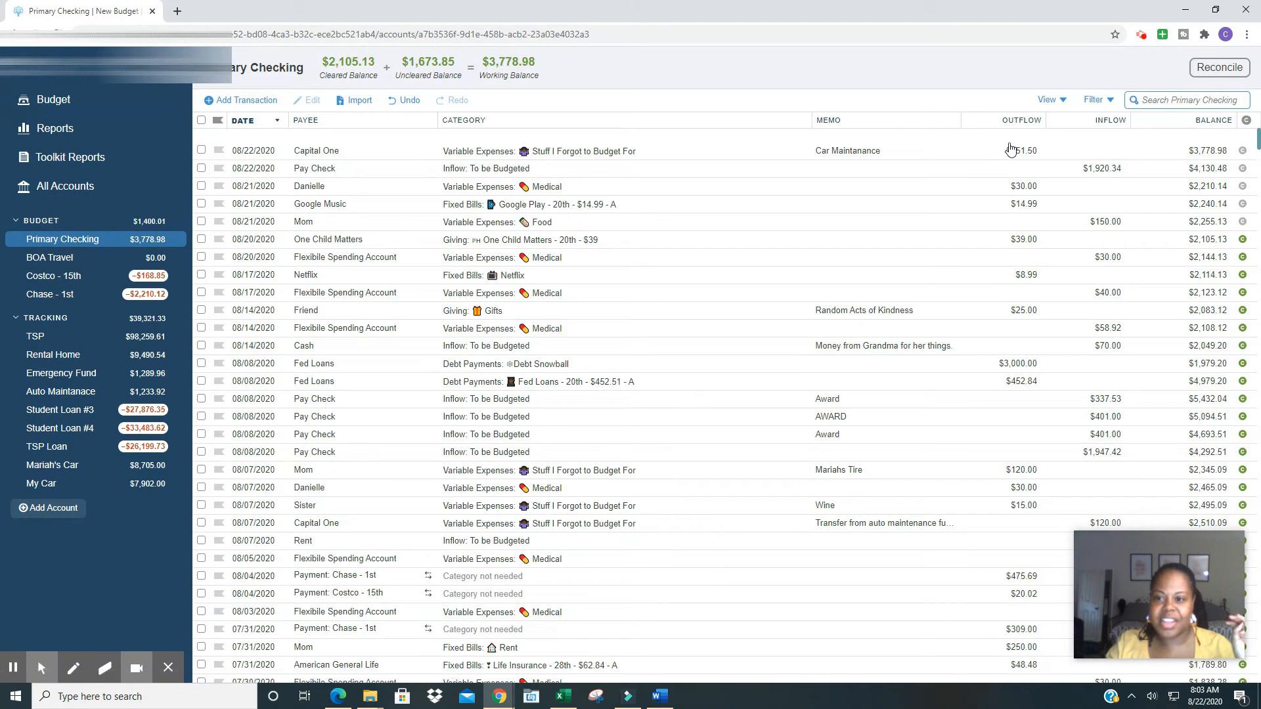
{"action": "left_click", "coordinate": [1029, 151]}
{"action": "left_click", "coordinate": [1028, 151]}
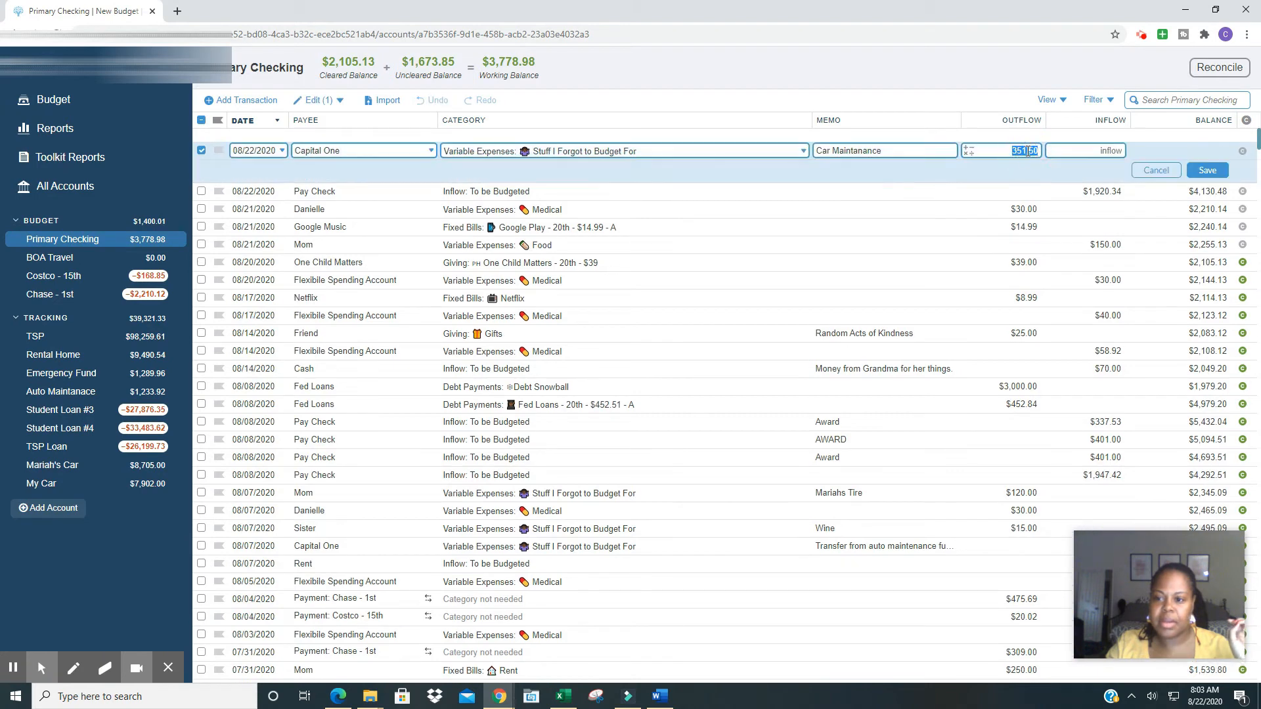
{"action": "left_click", "coordinate": [1083, 149]}
{"action": "type", "text": "3"}
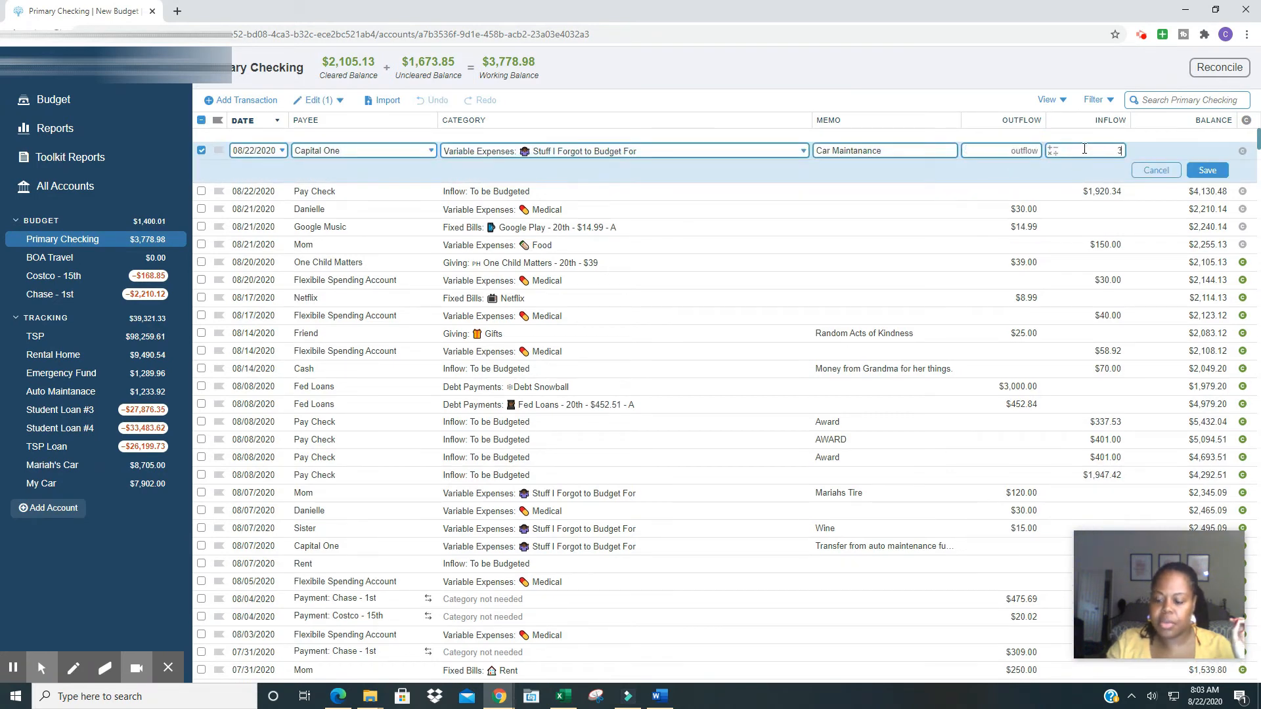
{"action": "type", "text": "51.5"}
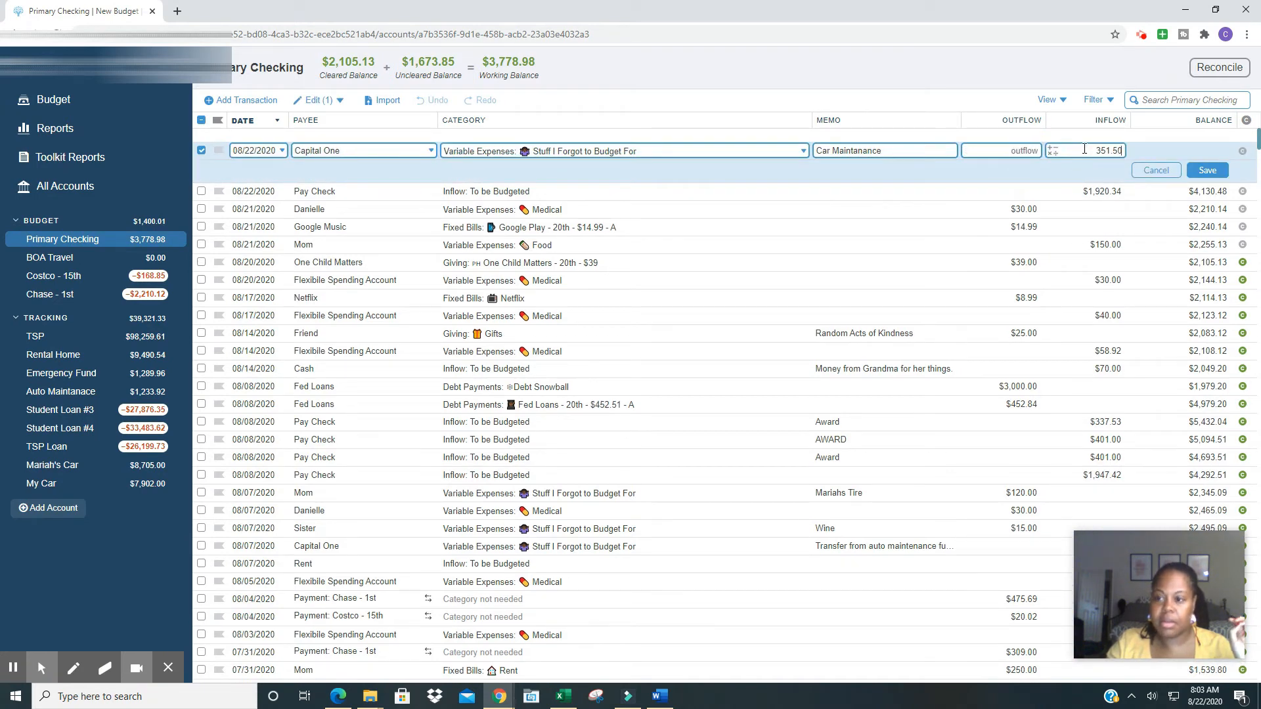
{"action": "key", "text": "Return"}
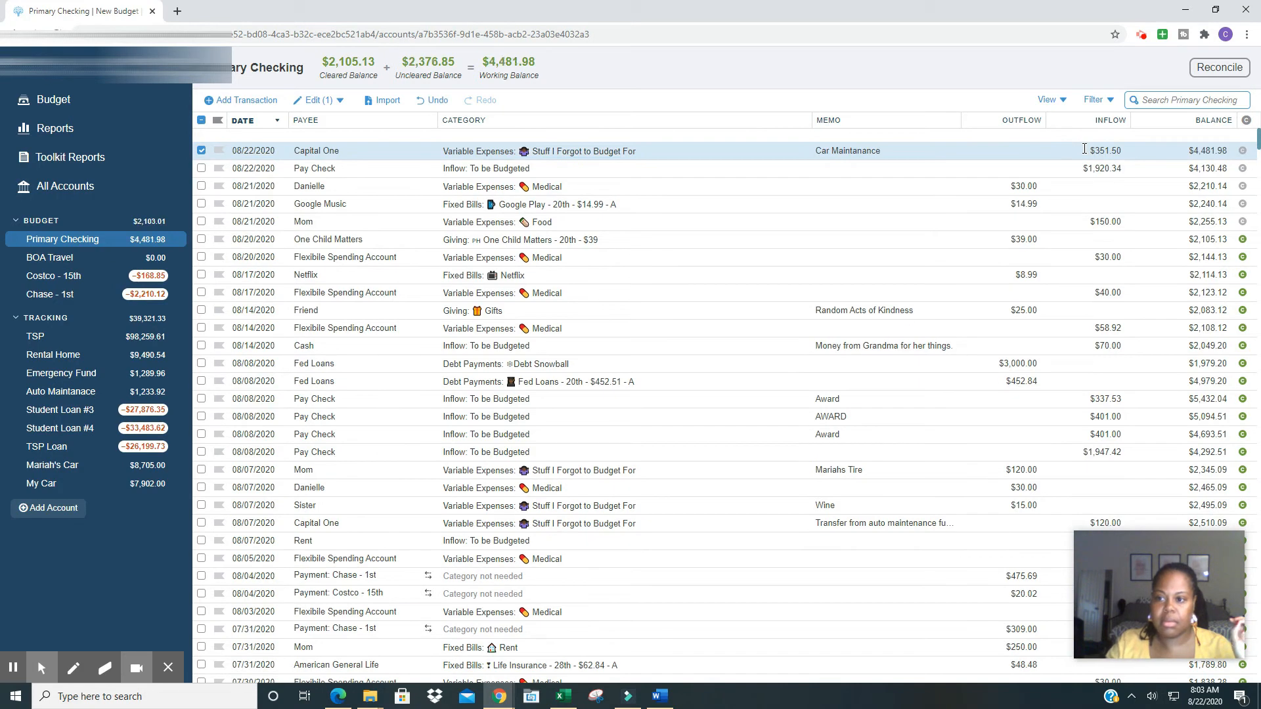
- Review the available amounts of the August 2020 budget categories, including Stuff I Forgot to Budget For
{"action": "left_click", "coordinate": [93, 102]}
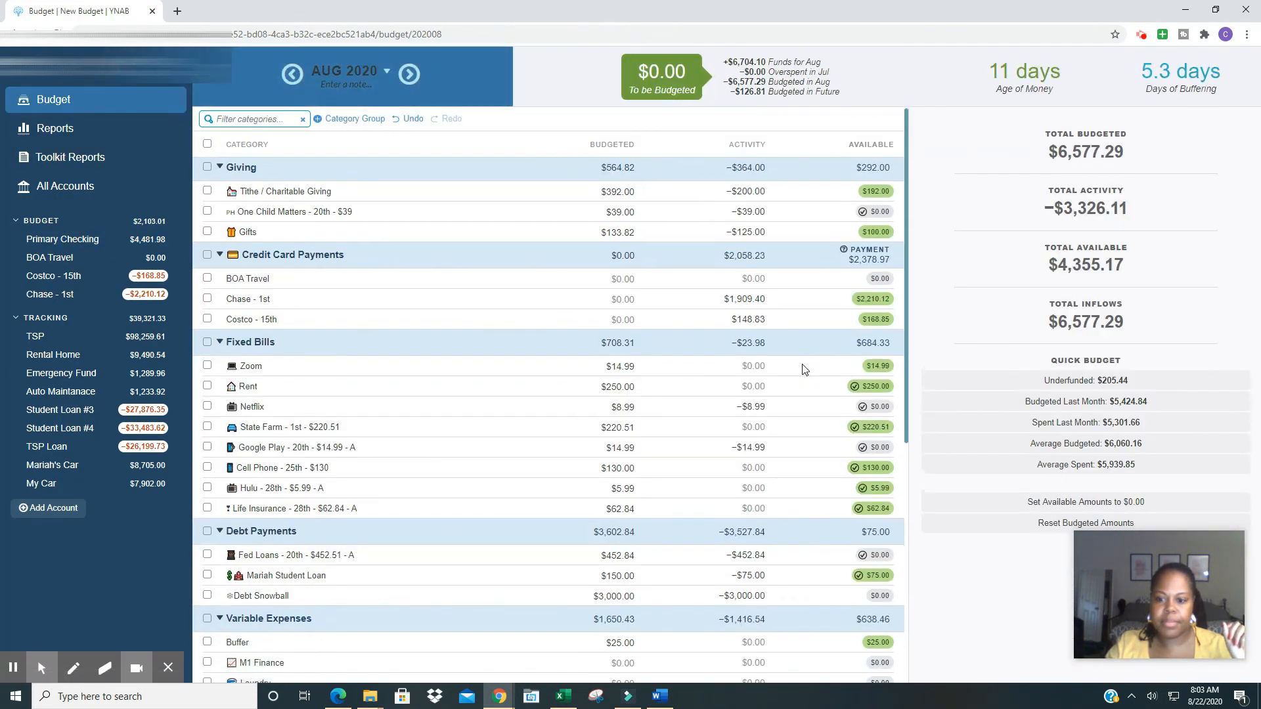
{"action": "scroll", "coordinate": [803, 366], "scroll_direction": "down", "scroll_amount": 6}
{"action": "scroll", "coordinate": [802, 368], "scroll_direction": "down", "scroll_amount": 1}
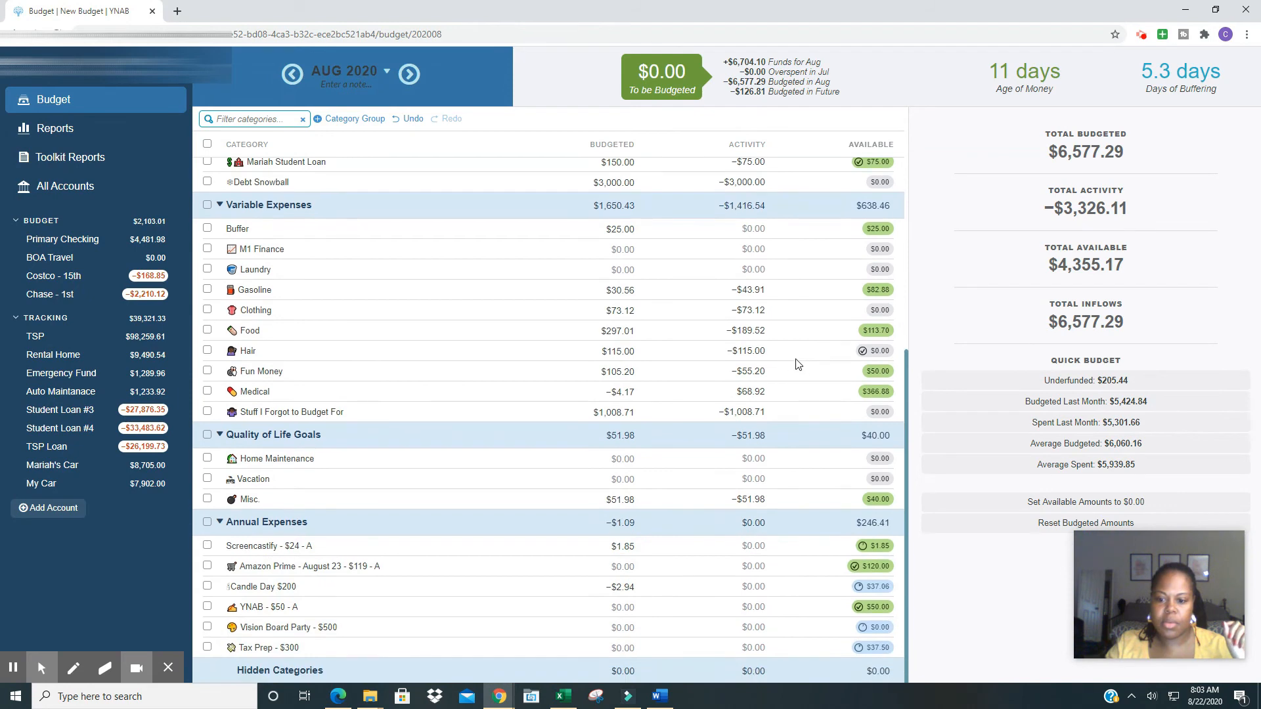
{"action": "scroll", "coordinate": [797, 363], "scroll_direction": "up", "scroll_amount": 6}
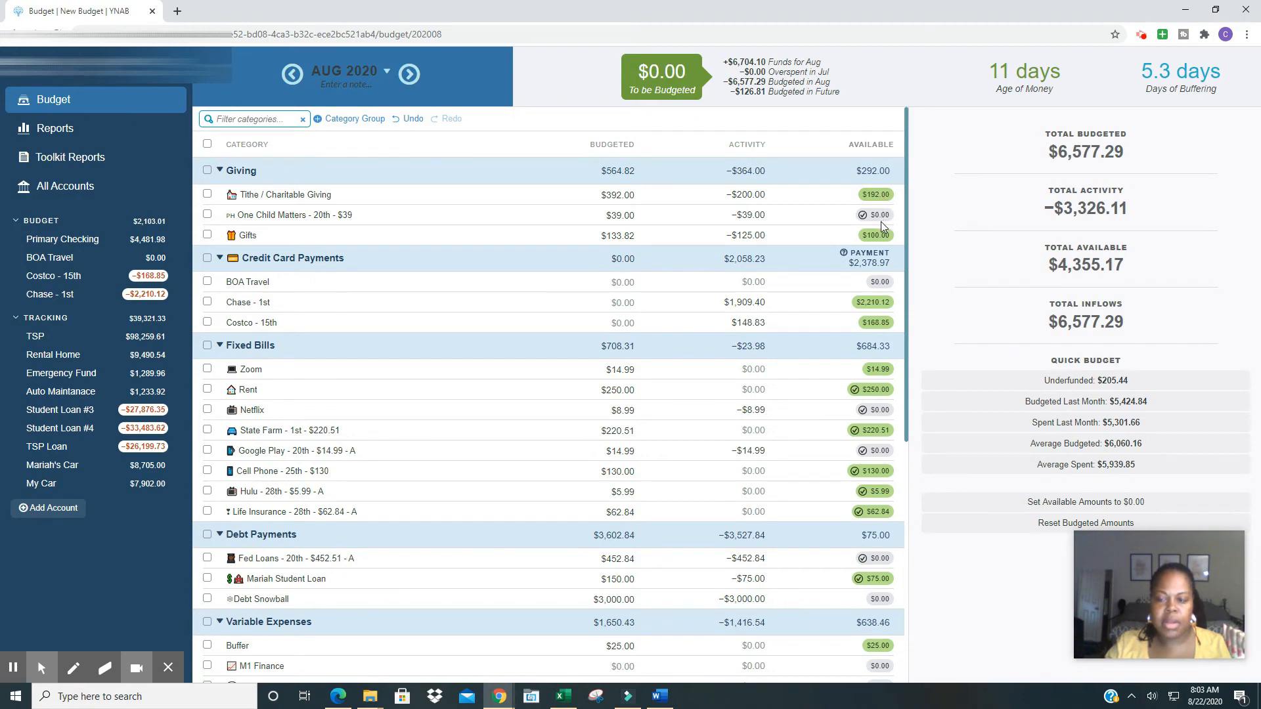
- Record a 192.00 outflow to I5 Church in Chase - 1st under Tithe / Charitable Giving, and return to the August 2020 budget
{"action": "mouse_move", "coordinate": [881, 222]}
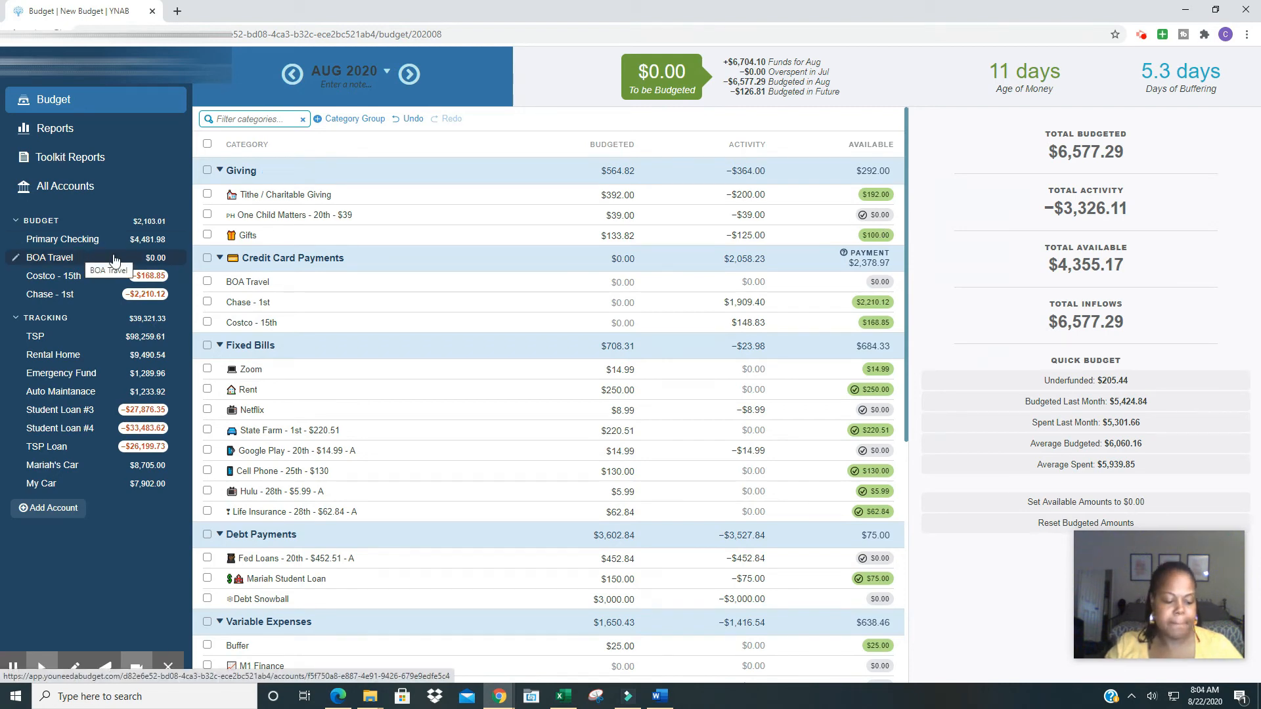
{"action": "left_click", "coordinate": [66, 248]}
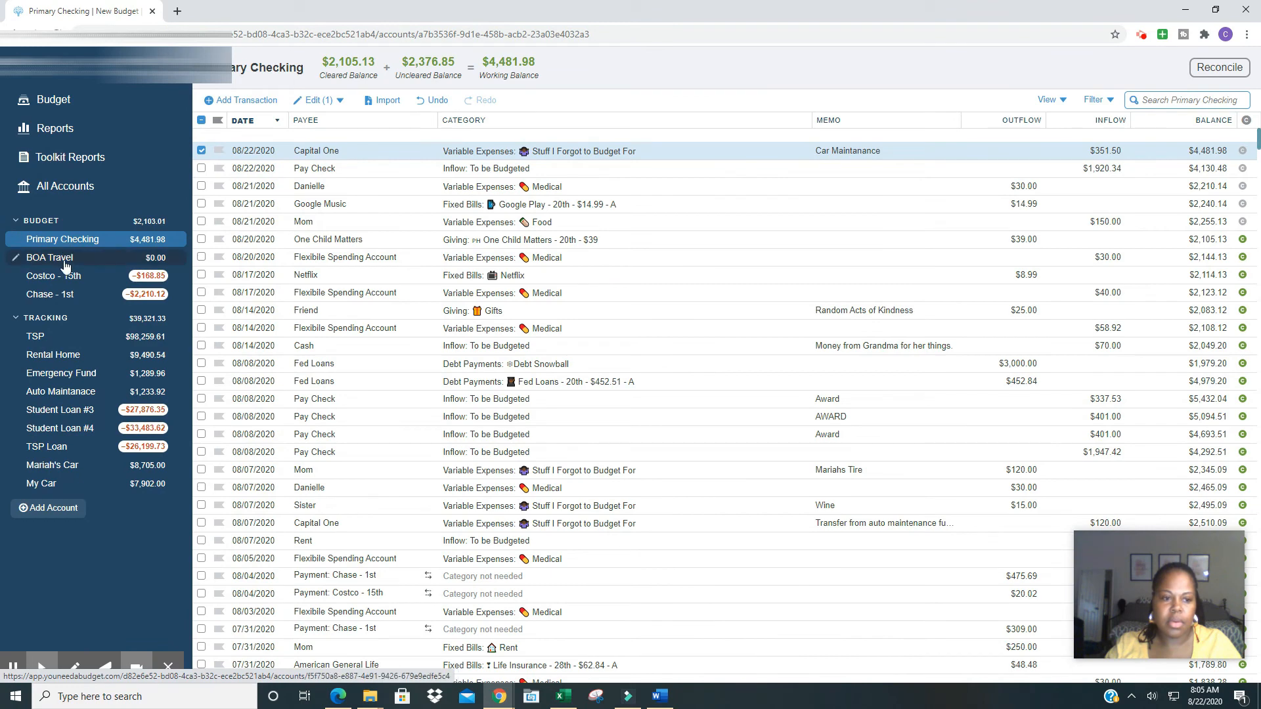
{"action": "left_click", "coordinate": [63, 297]}
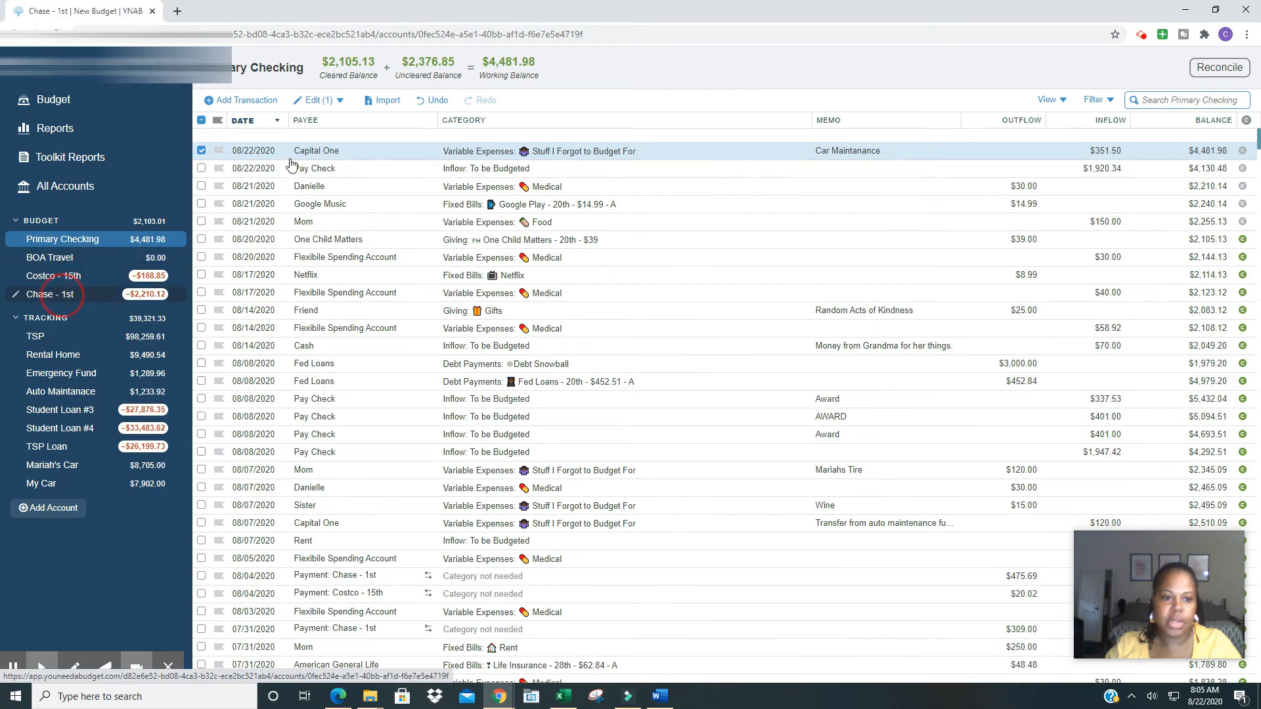
{"action": "left_click", "coordinate": [242, 99]}
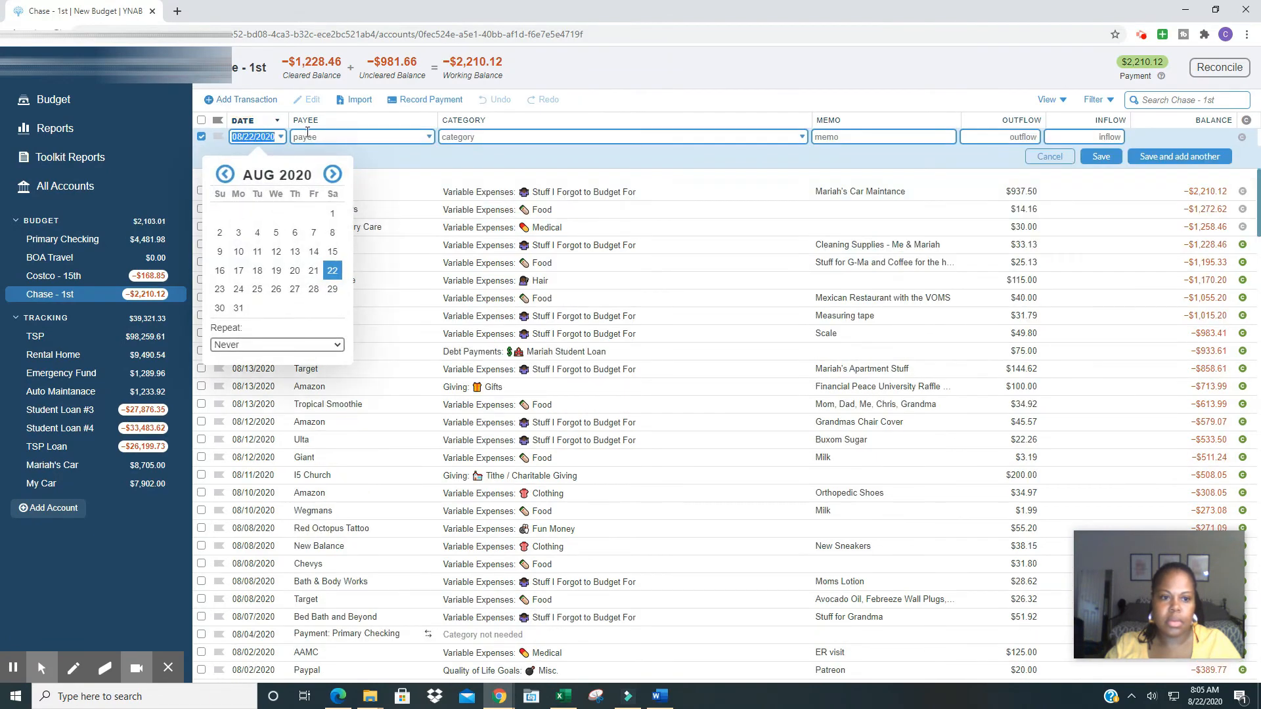
{"action": "left_click", "coordinate": [310, 137]}
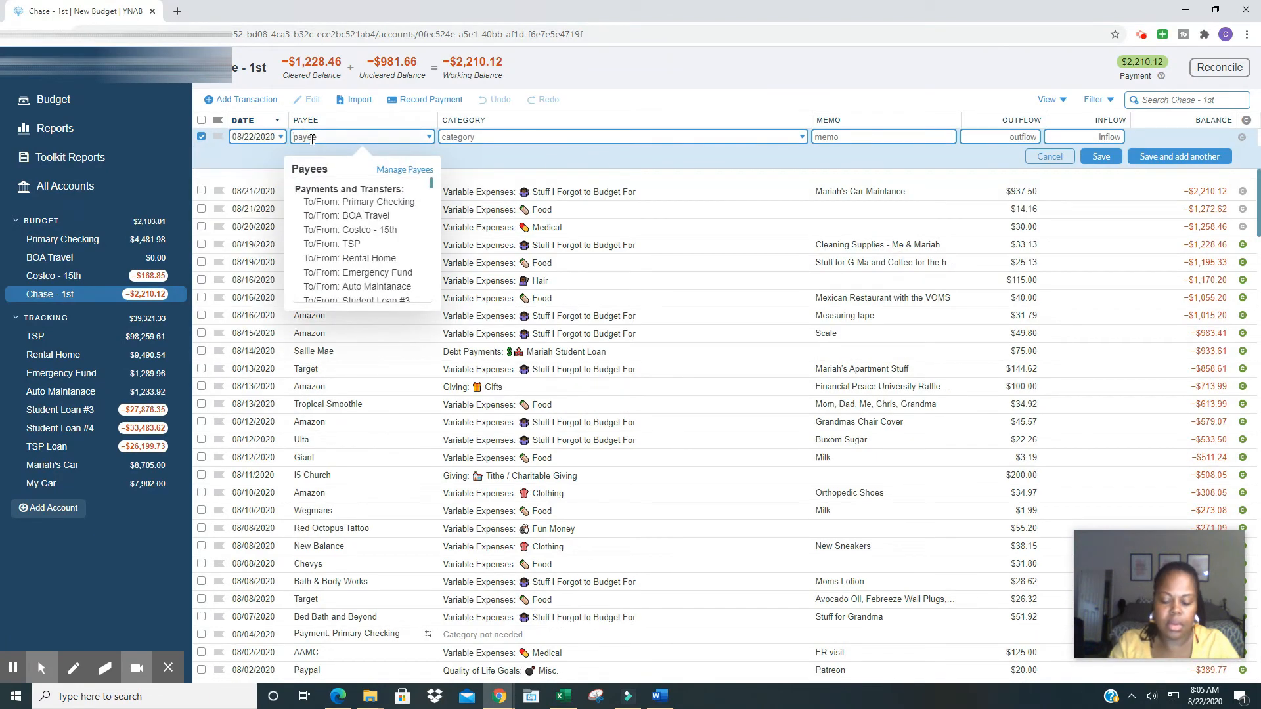
{"action": "type", "text": "i5"}
{"action": "key", "text": "Tab"}
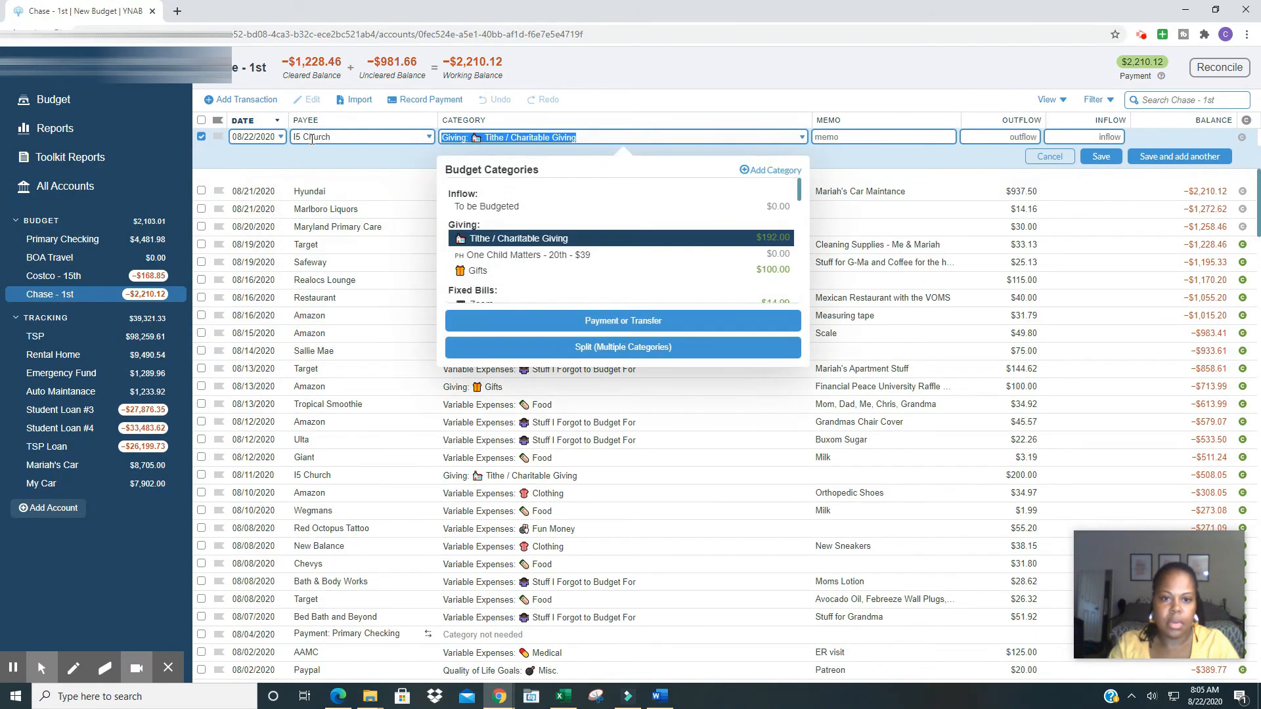
{"action": "key", "text": "Tab"}
{"action": "key", "text": "Tab"}
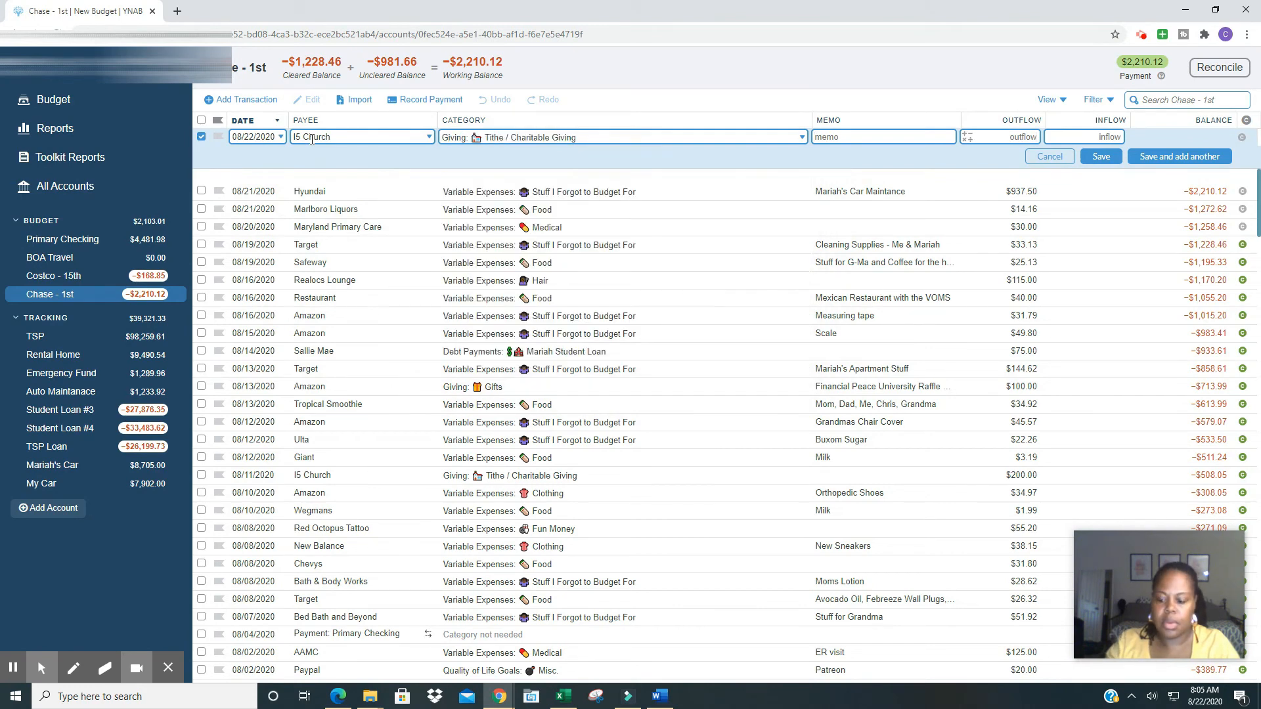
{"action": "type", "text": "15"}
{"action": "type", "text": "2"}
{"action": "key", "text": "Return"}
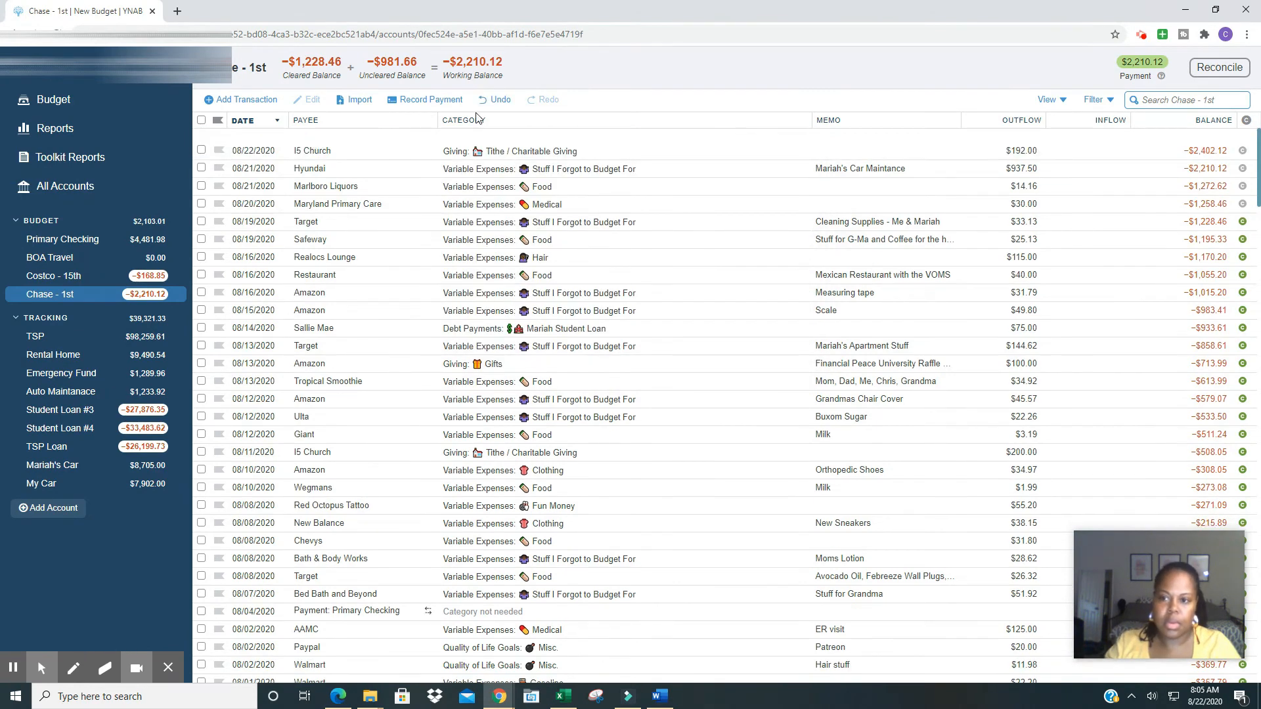
{"action": "left_click", "coordinate": [79, 100]}
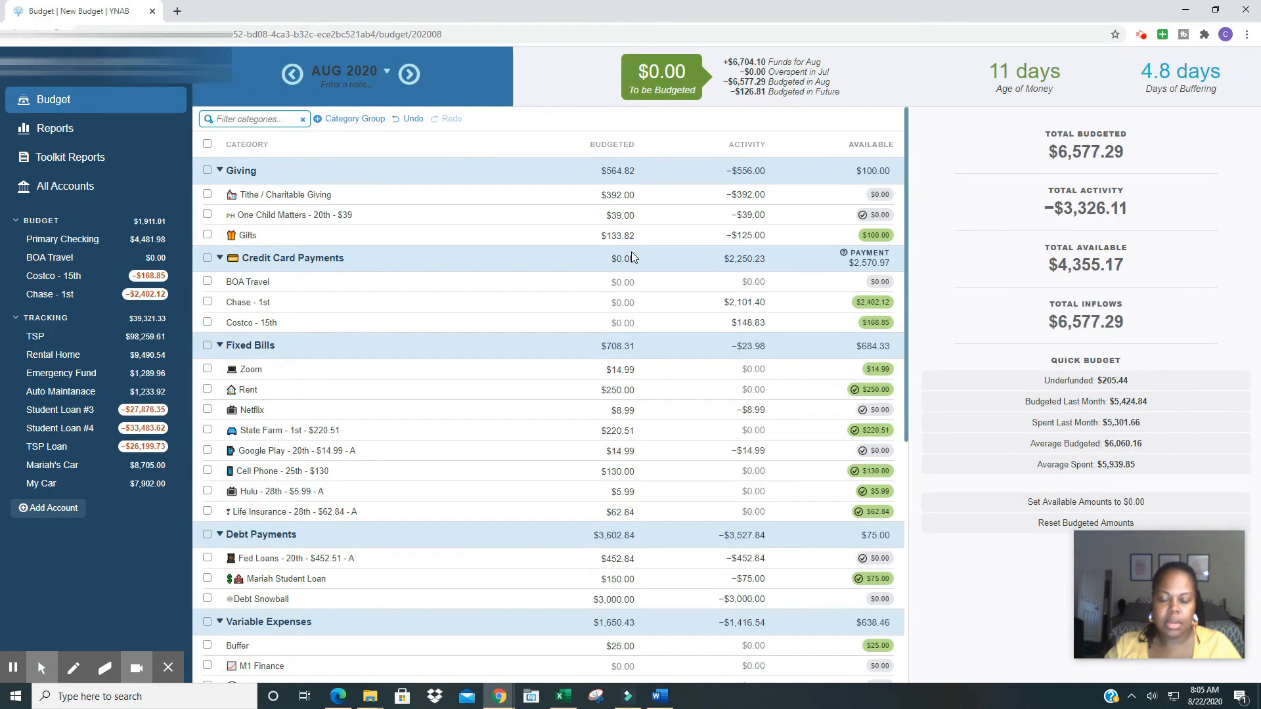
- Record a 250 outflow to payee Mom in Primary Checking under Rent, and return to the August 2020 budget
{"action": "left_click", "coordinate": [616, 369]}
{"action": "scroll", "coordinate": [616, 372], "scroll_direction": "down", "scroll_amount": 1}
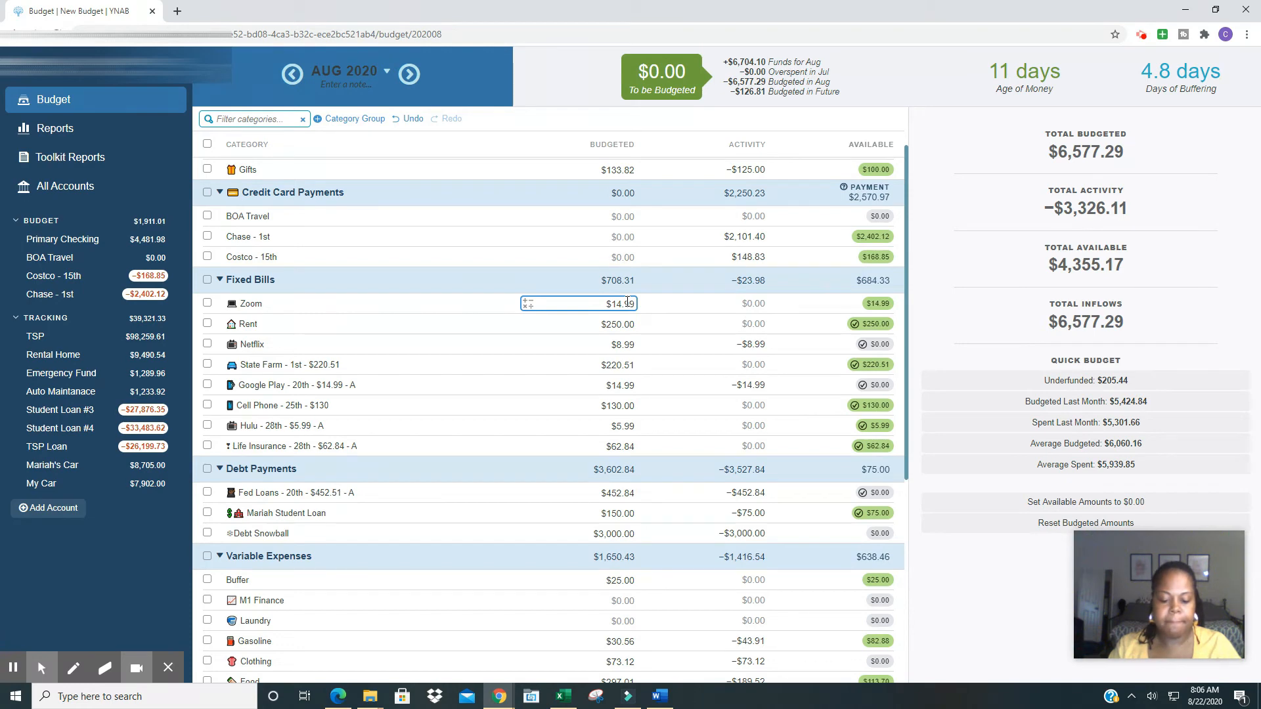
{"action": "left_click", "coordinate": [78, 239]}
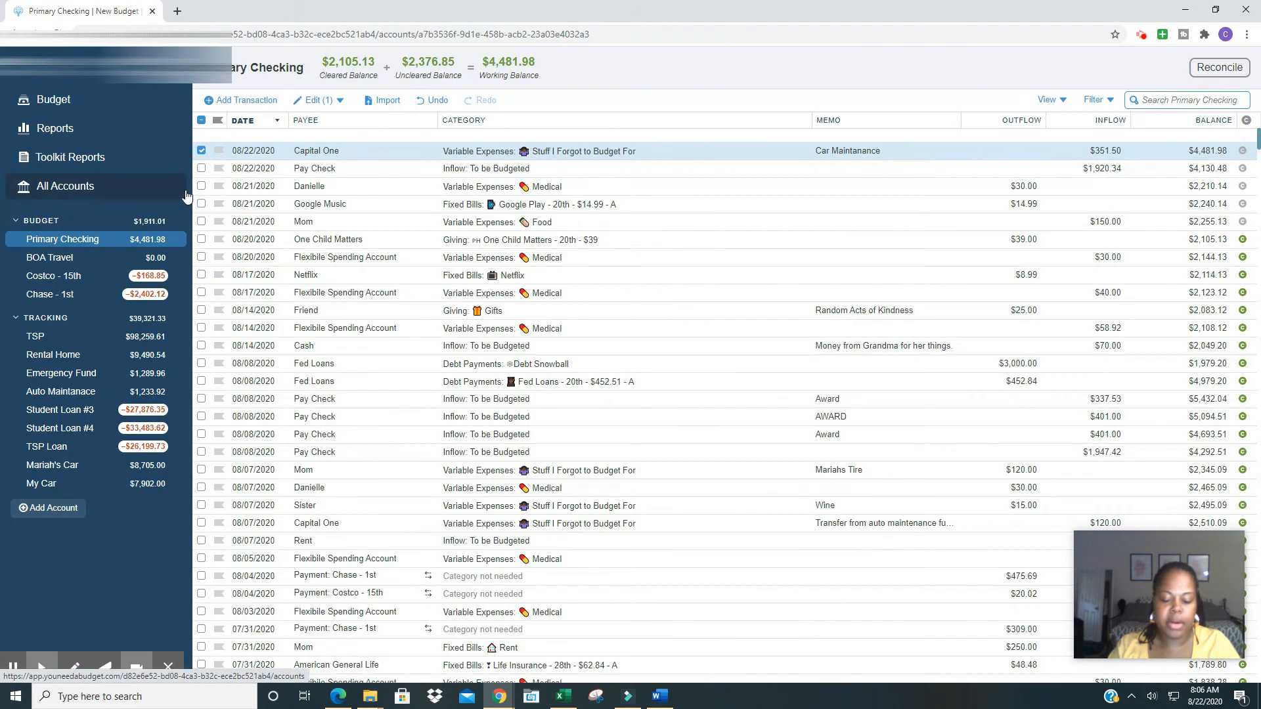
{"action": "left_click", "coordinate": [240, 102]}
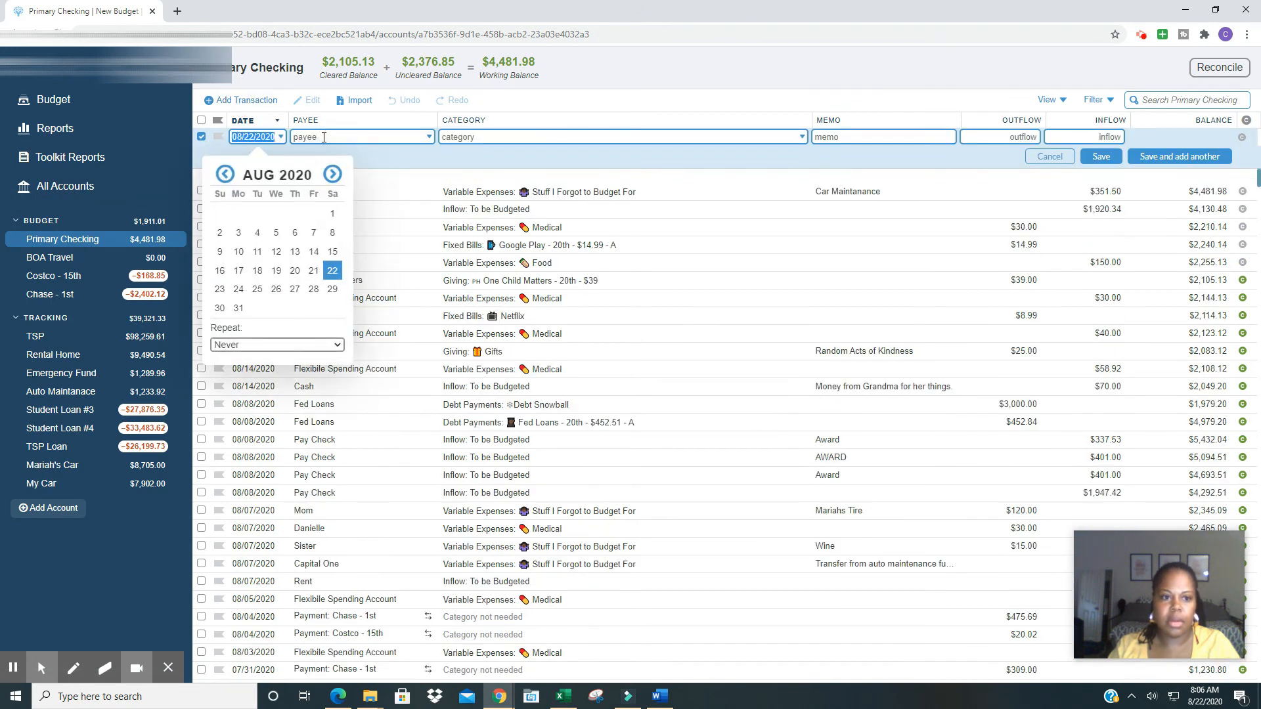
{"action": "left_click", "coordinate": [323, 137]}
{"action": "type", "text": "Mom"}
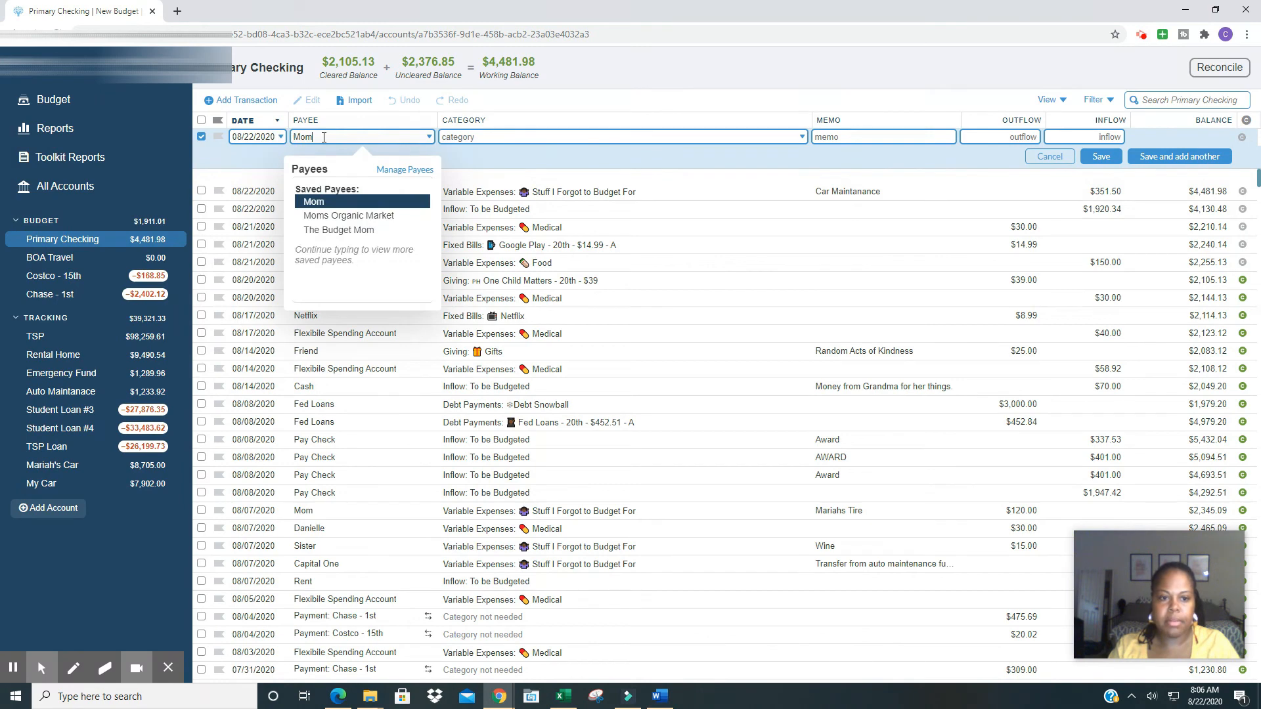
{"action": "key", "text": "Tab"}
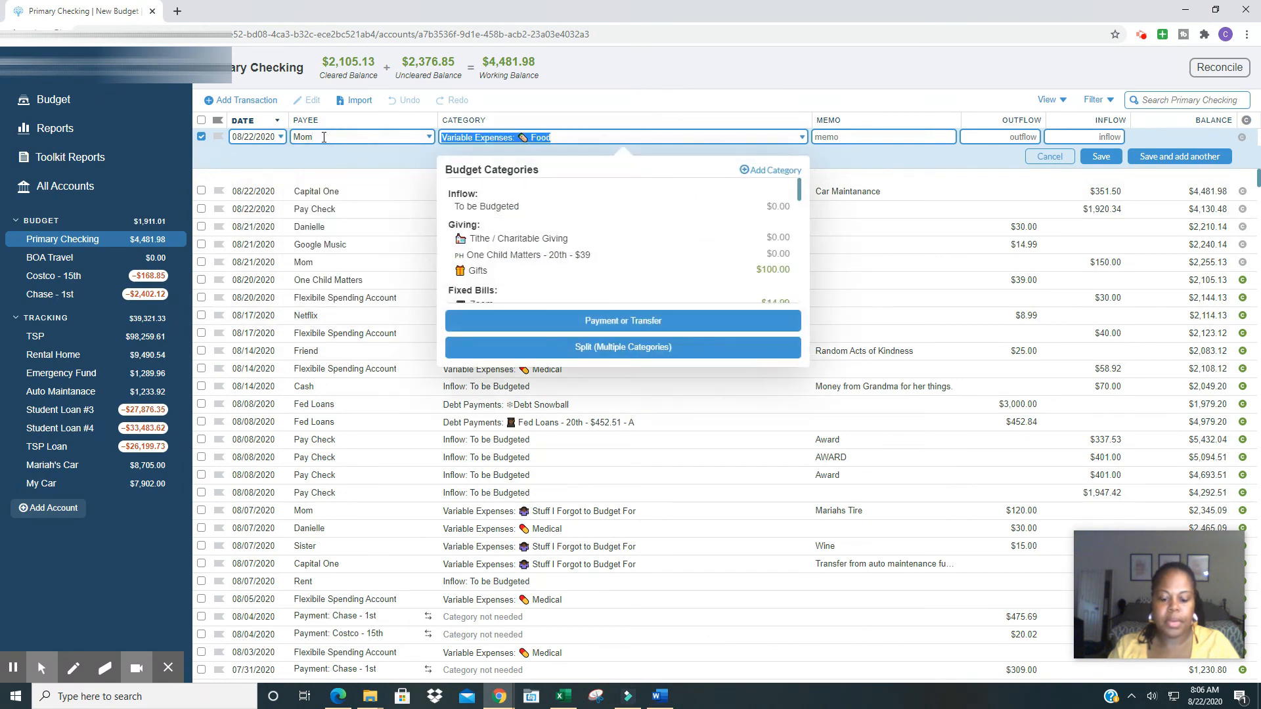
{"action": "type", "text": "Ren"}
{"action": "key", "text": "Tab"}
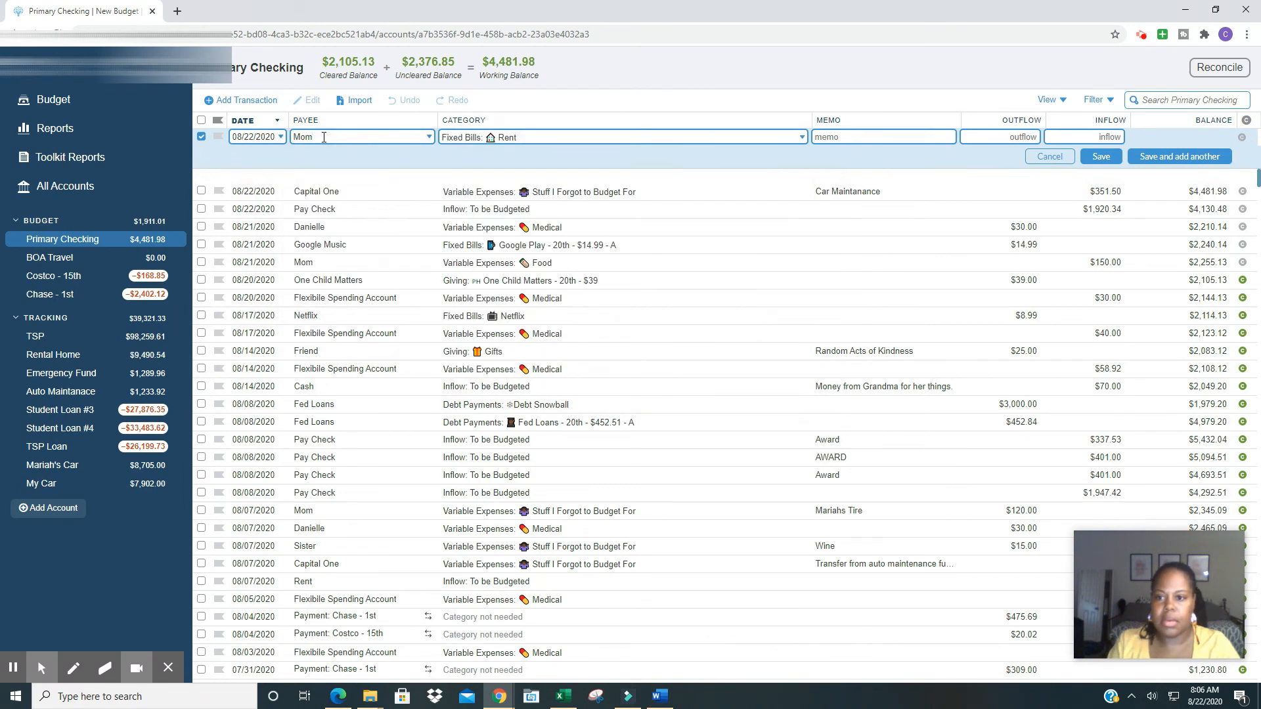
{"action": "key", "text": "Tab"}
{"action": "type", "text": "250"}
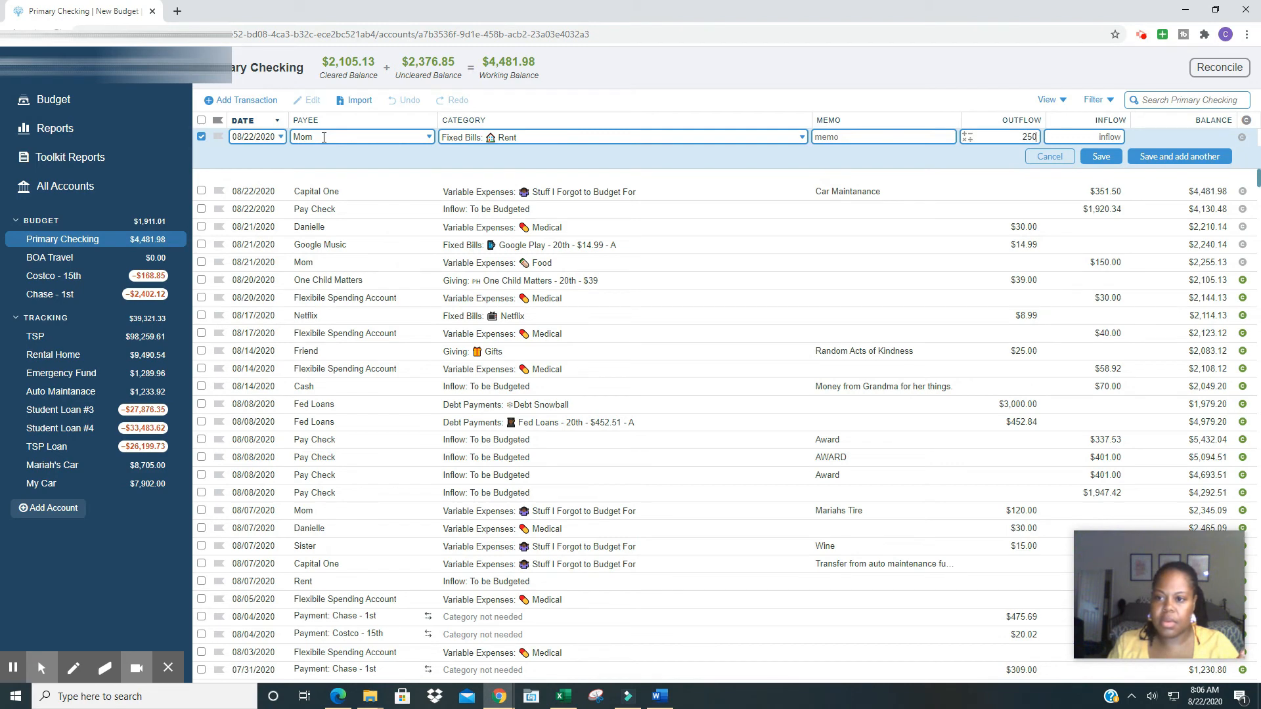
{"action": "key", "text": "Return"}
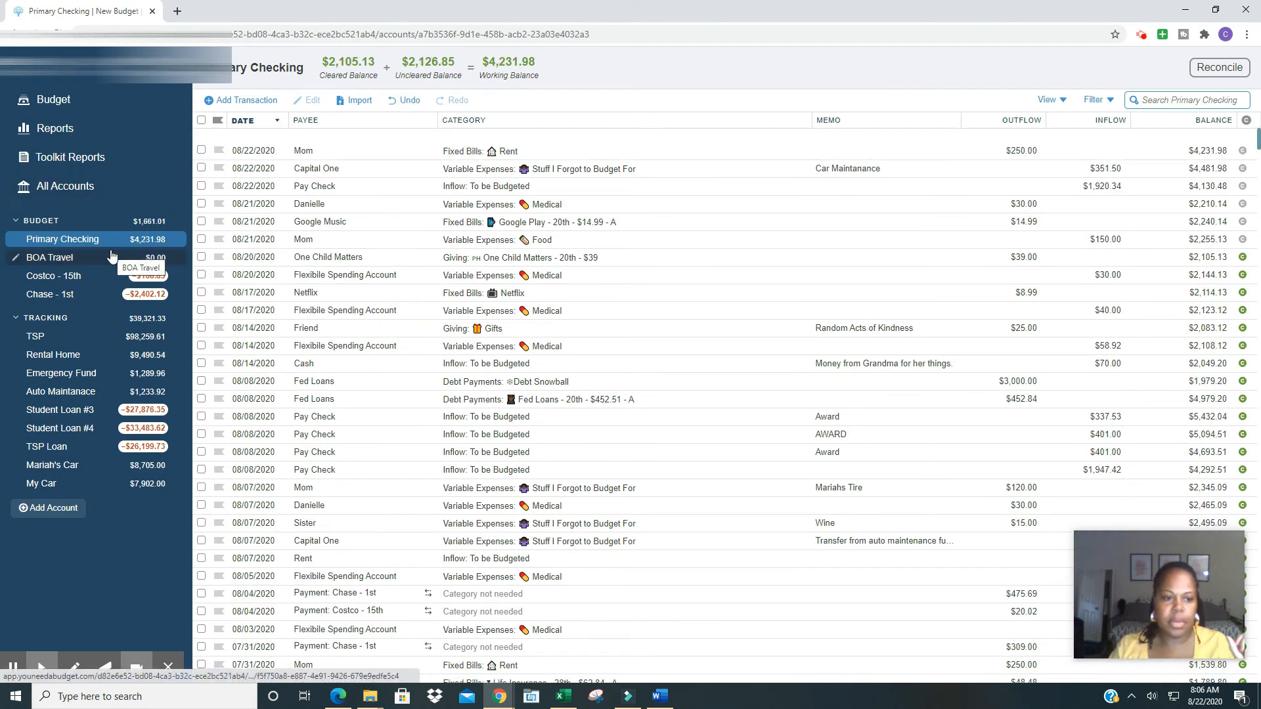
{"action": "left_click", "coordinate": [80, 102]}
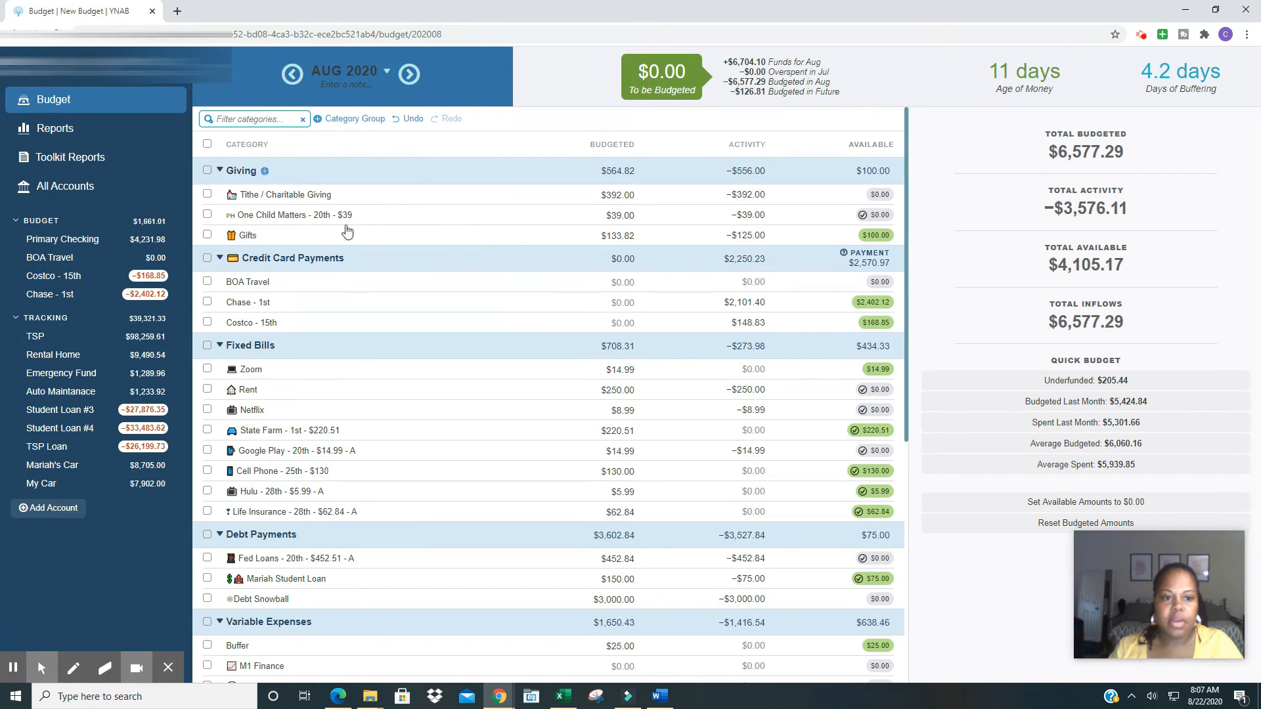
- Record a 220.51 outflow to State Farm Insurance in Primary Checking under the State Farm category, and return to the August 2020 budget
{"action": "left_click", "coordinate": [84, 241]}
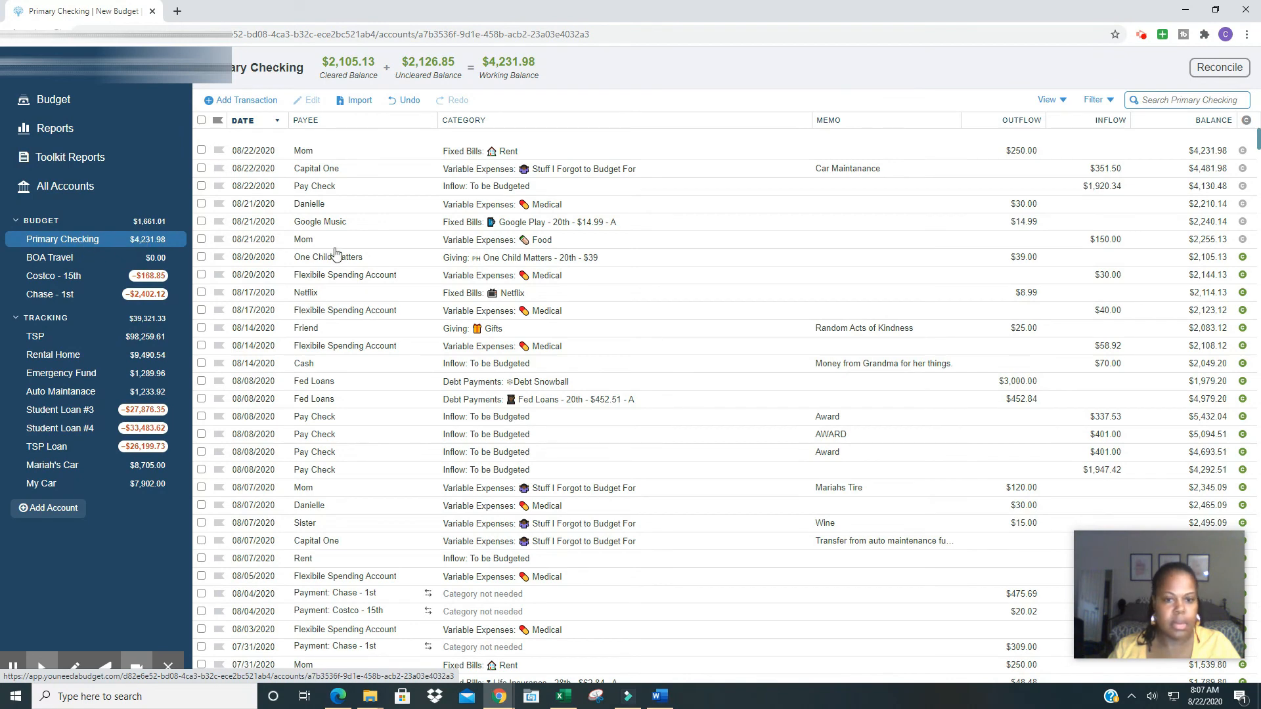
{"action": "left_click", "coordinate": [262, 101]}
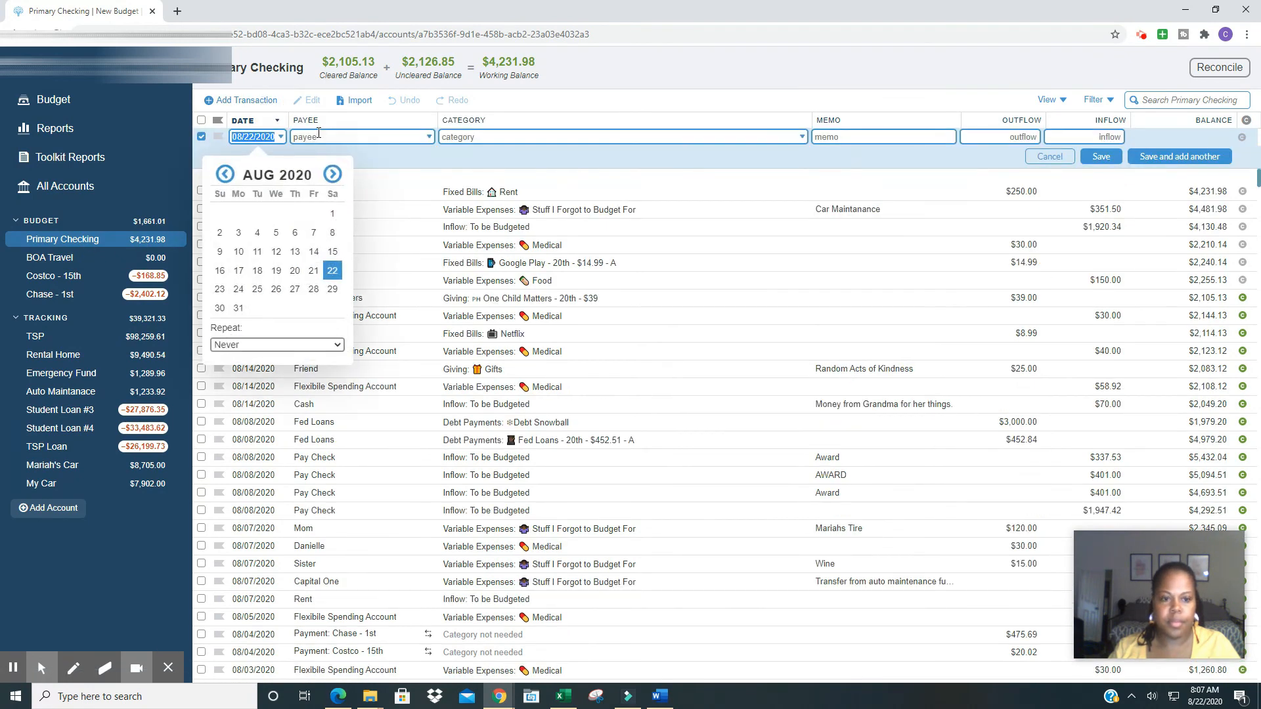
{"action": "left_click", "coordinate": [318, 136]}
{"action": "type", "text": "stat"}
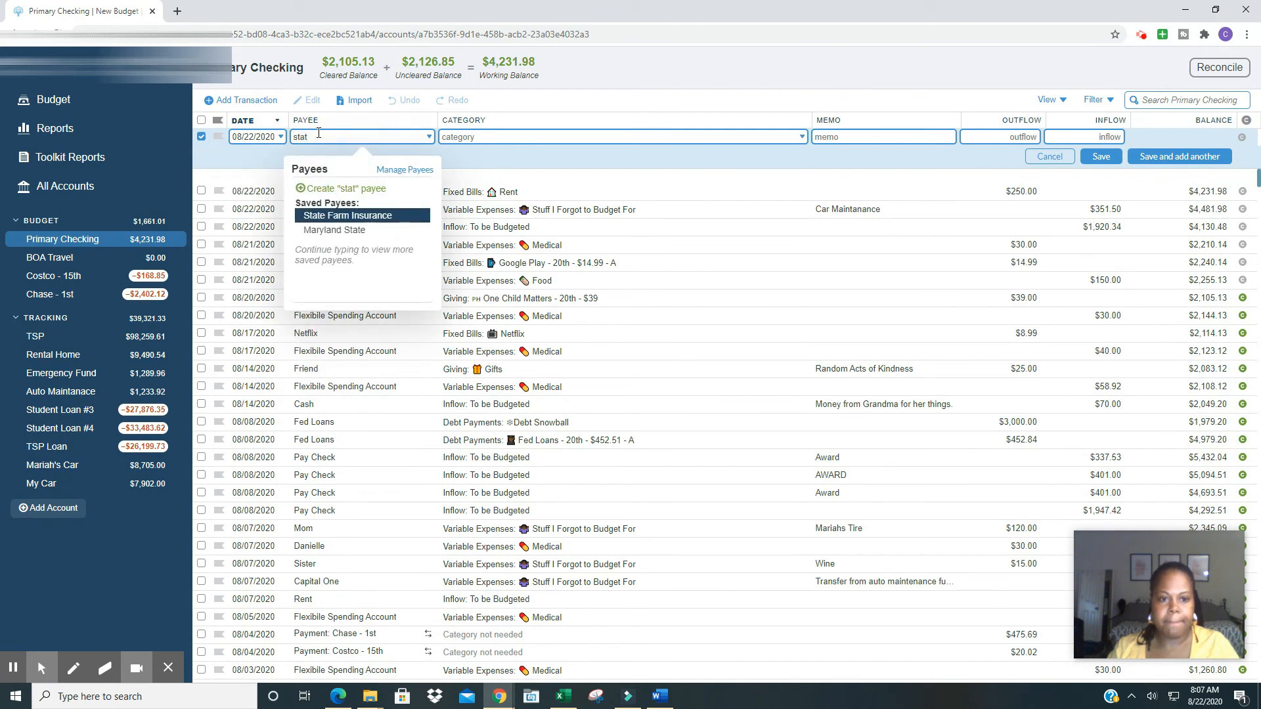
{"action": "key", "text": "Tab"}
{"action": "key", "text": "Tab"}
{"action": "key", "text": "Tab"}
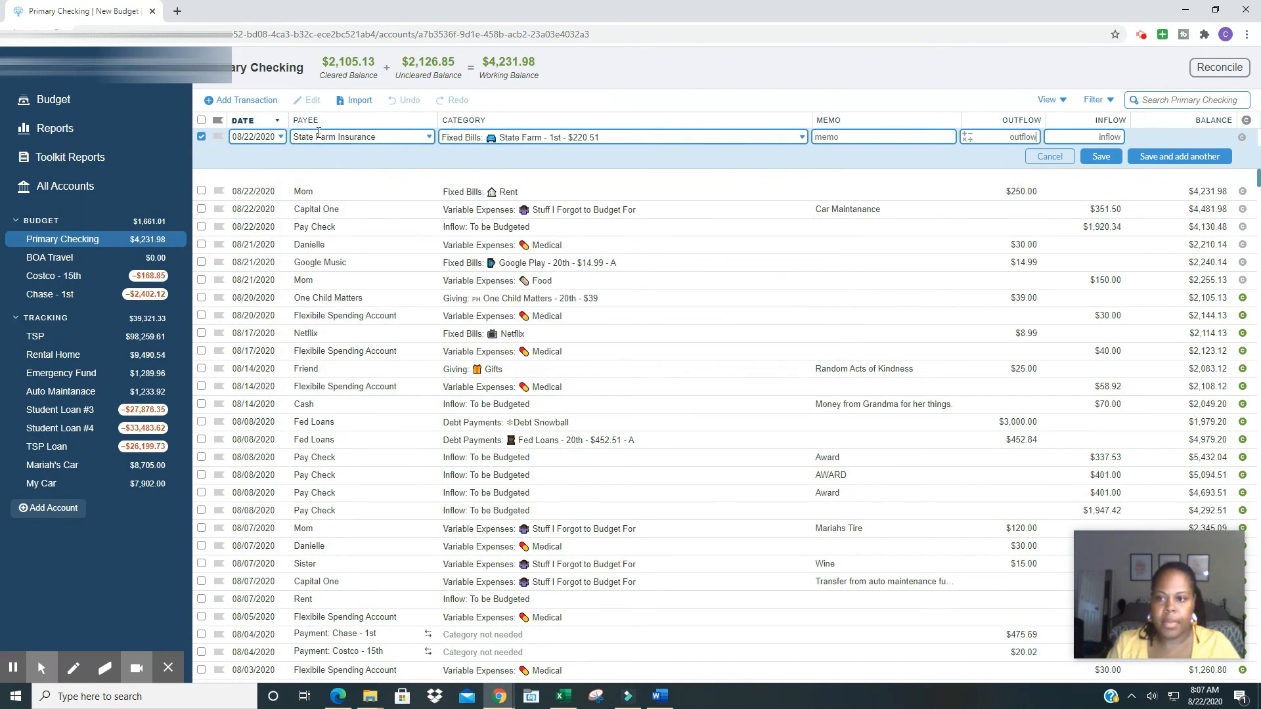
{"action": "type", "text": "220.51"}
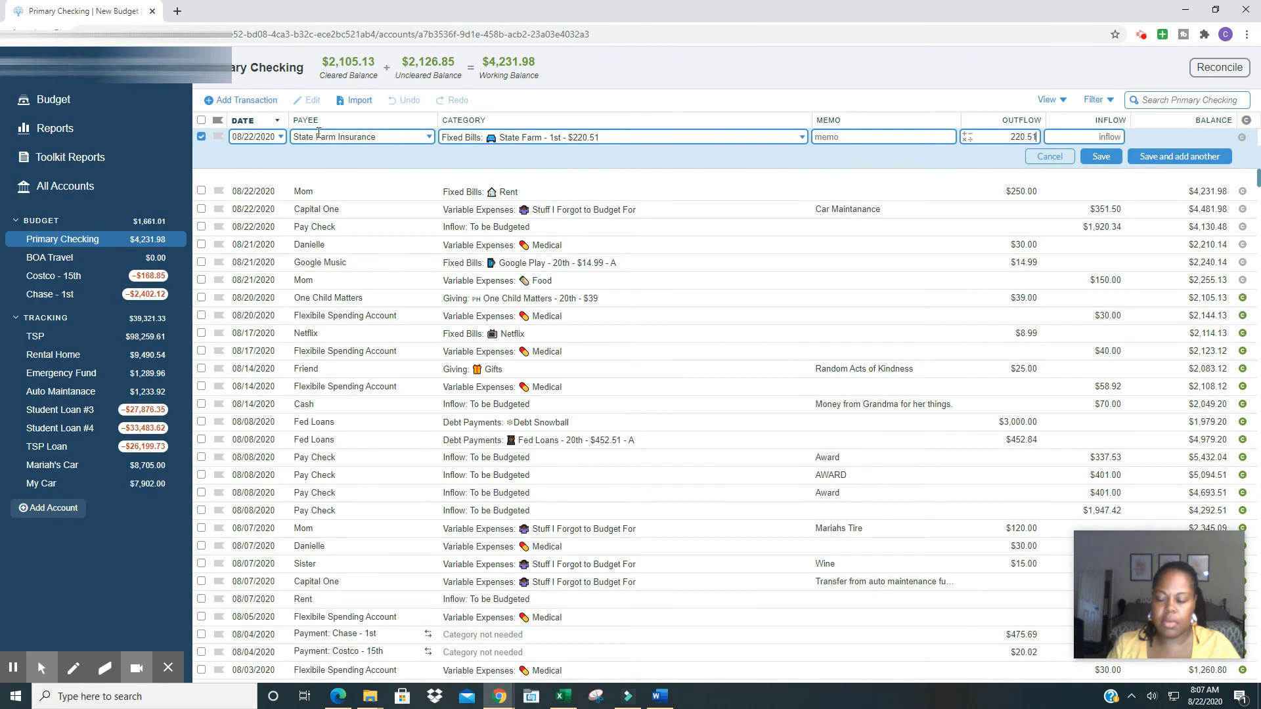
{"action": "key", "text": "Return"}
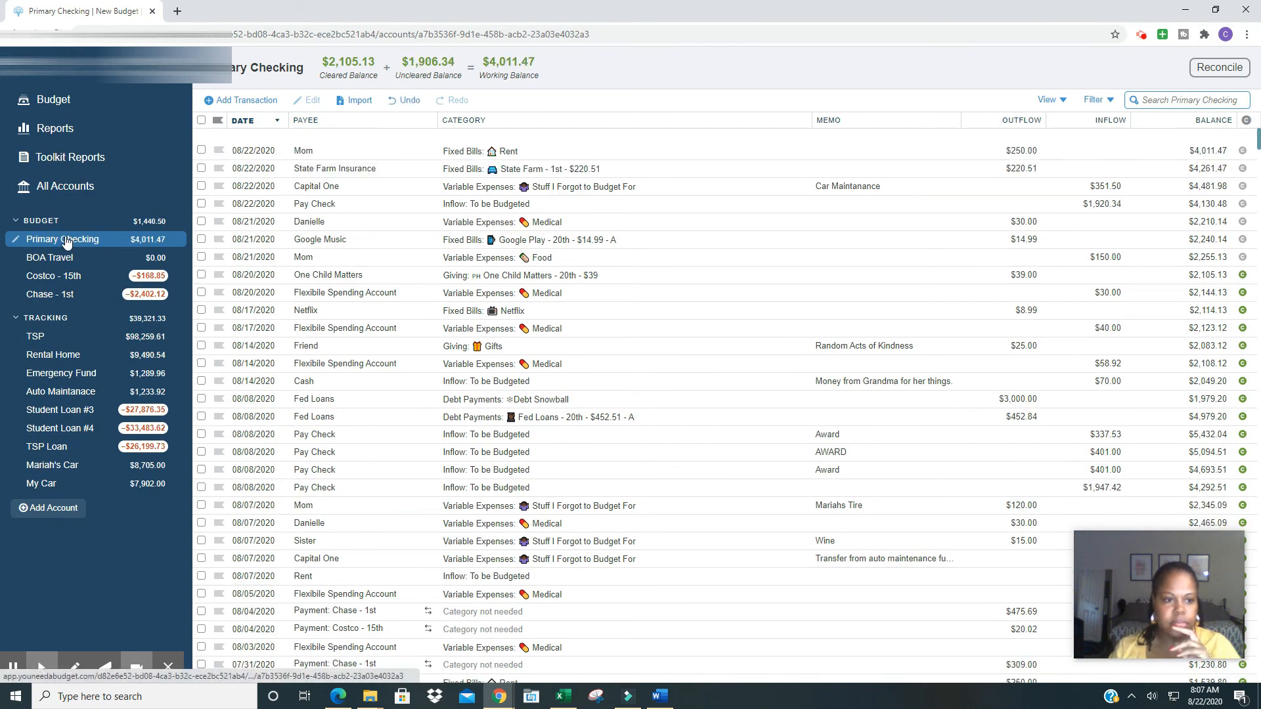
{"action": "left_click", "coordinate": [59, 109]}
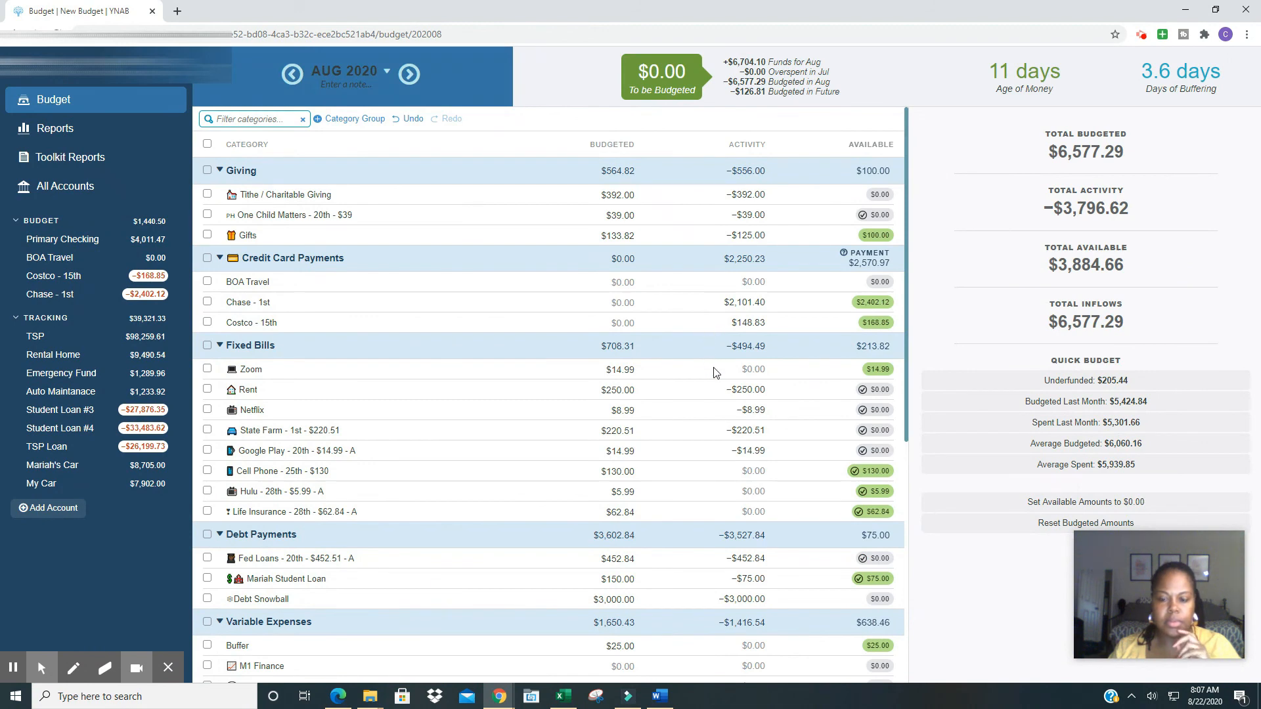
- Record a 130.00 outflow to payee Mom in Primary Checking under the Cell Phone category, and return to the August 2020 budget
{"action": "left_click", "coordinate": [628, 473]}
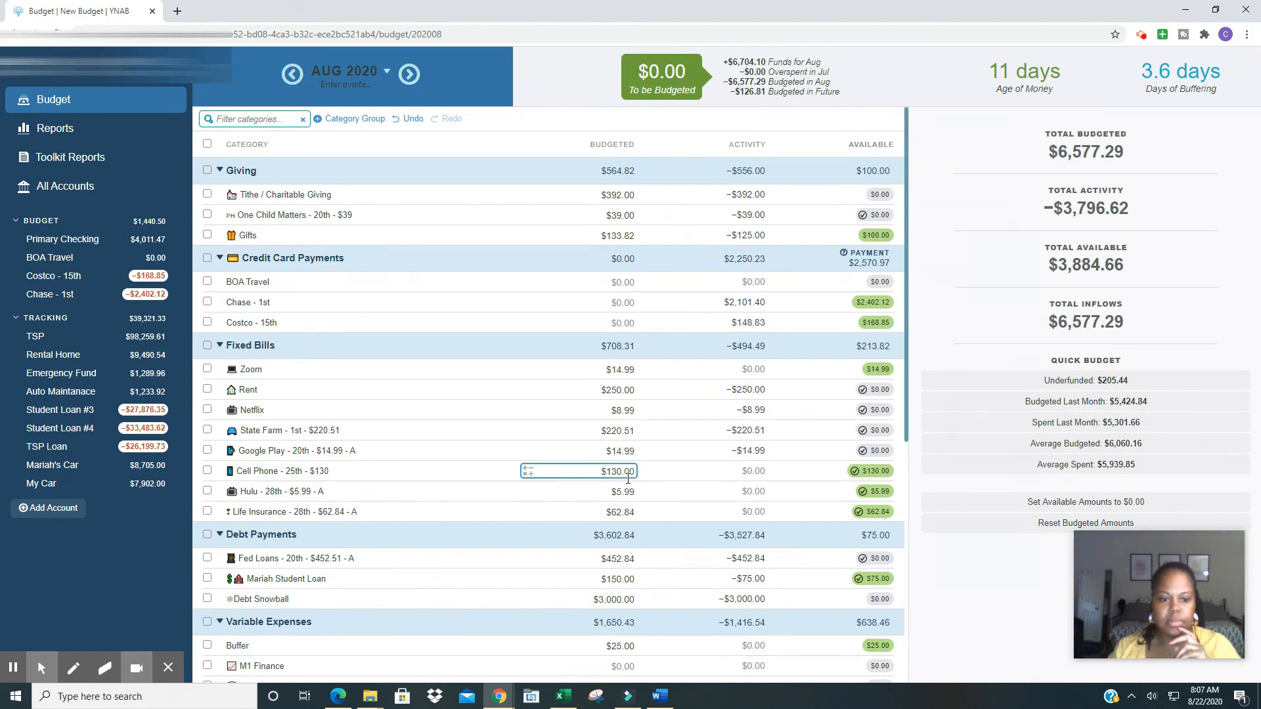
{"action": "key", "text": "Return"}
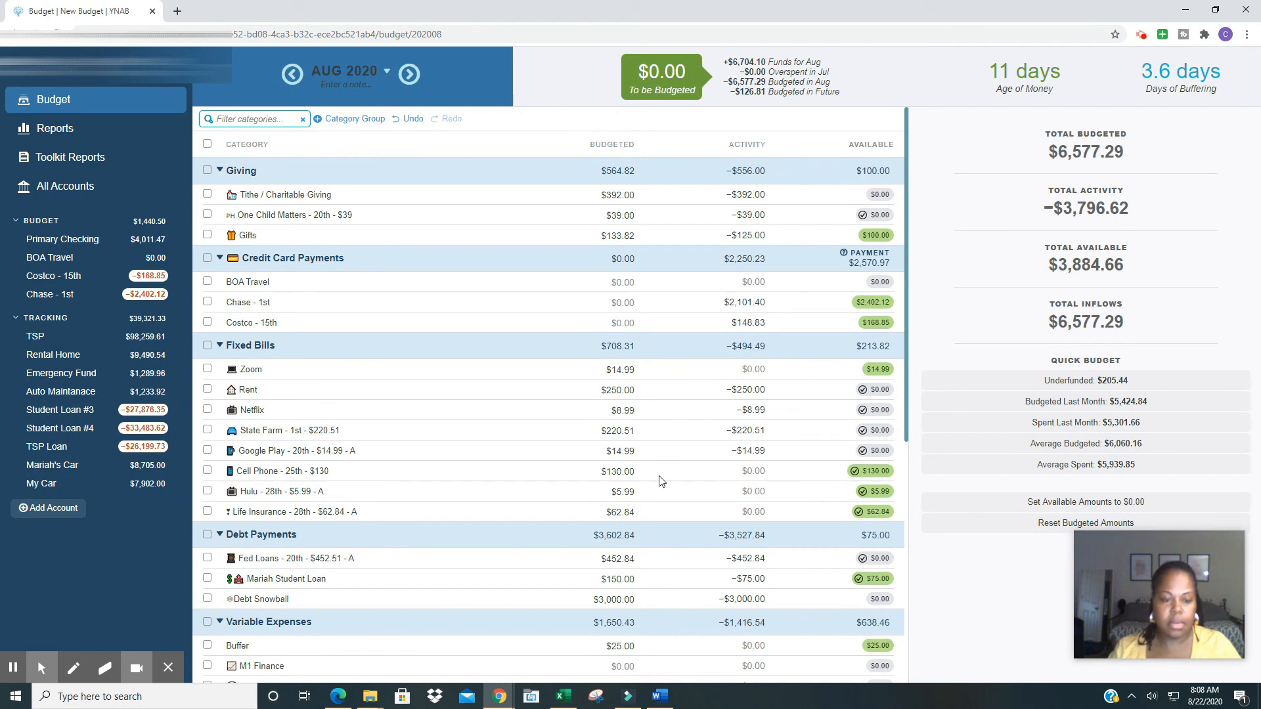
{"action": "left_click", "coordinate": [99, 242]}
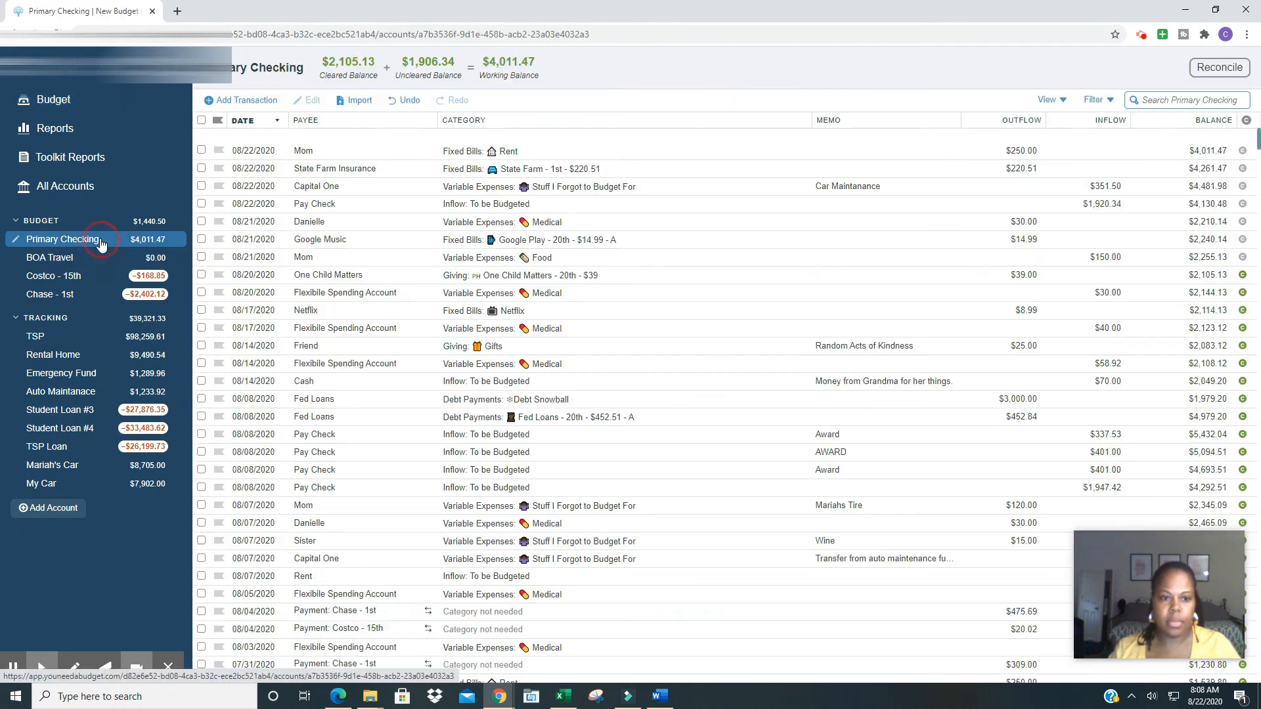
{"action": "left_click", "coordinate": [256, 100]}
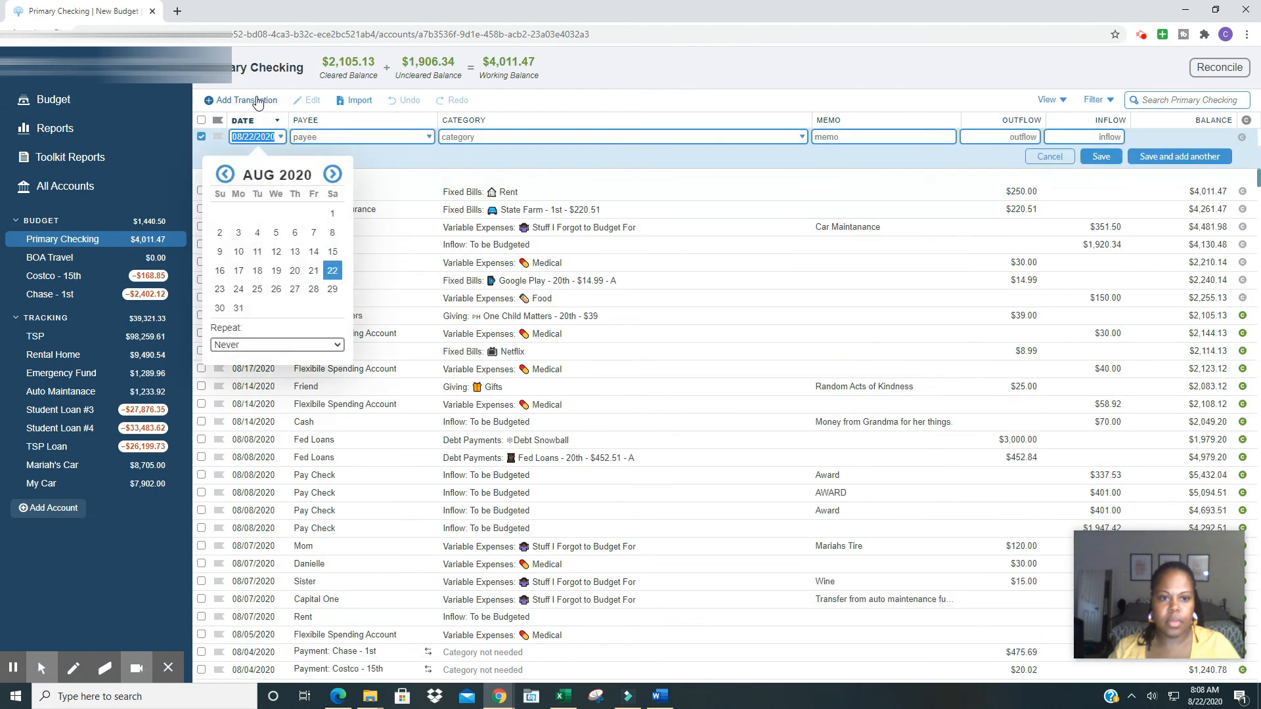
{"action": "left_click", "coordinate": [312, 134]}
{"action": "type", "text": "Mom"}
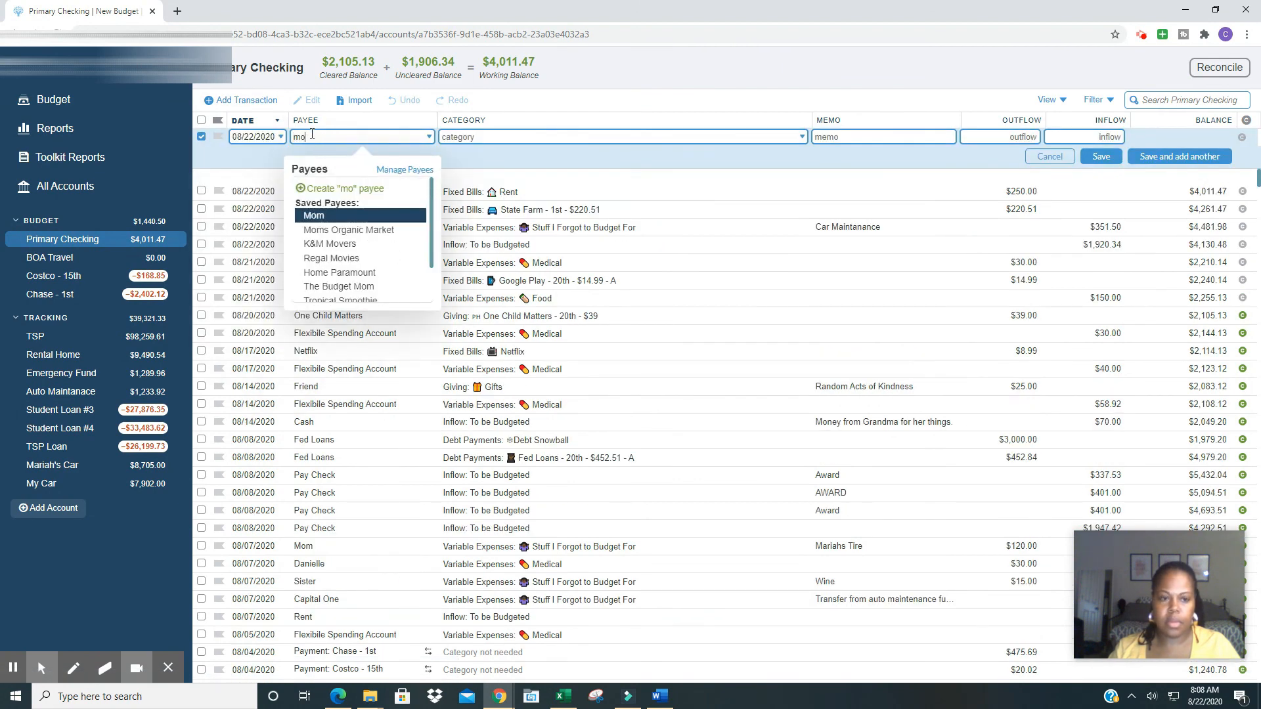
{"action": "key", "text": "Tab"}
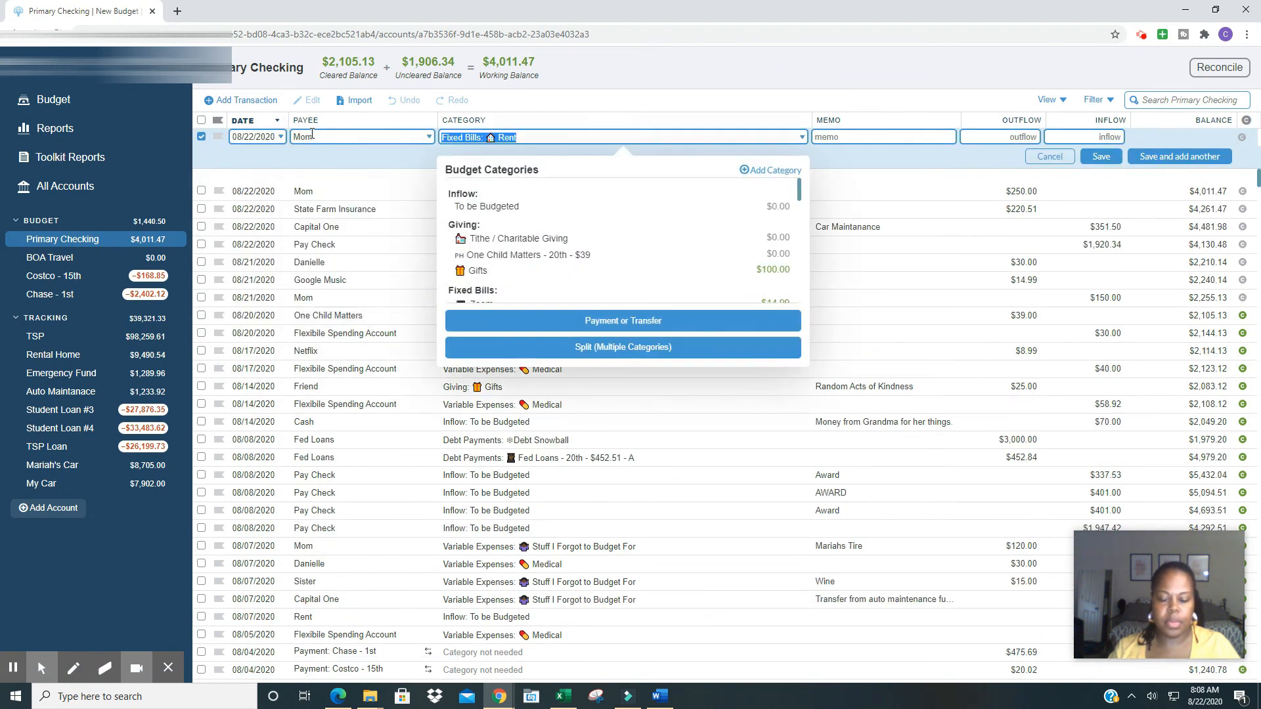
{"action": "type", "text": "cell"}
{"action": "key", "text": "Tab"}
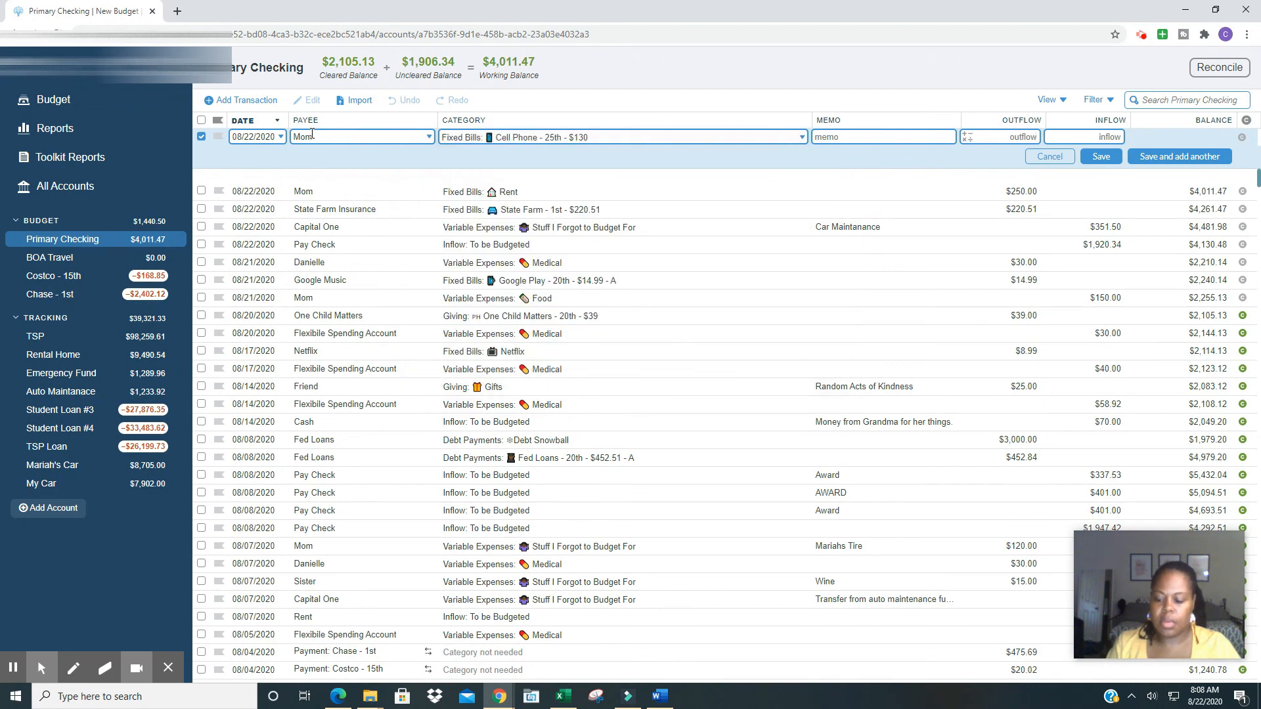
{"action": "type", "text": "130"}
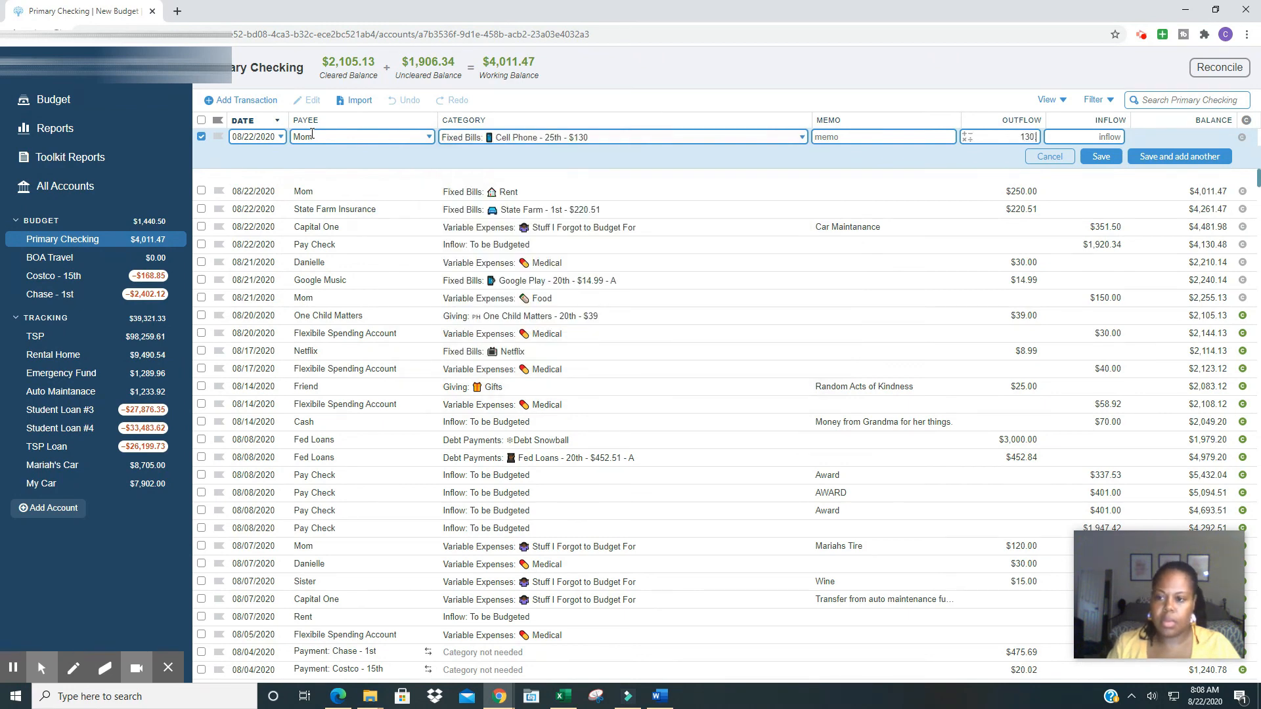
{"action": "type", "text": ".00"}
{"action": "key", "text": "Return"}
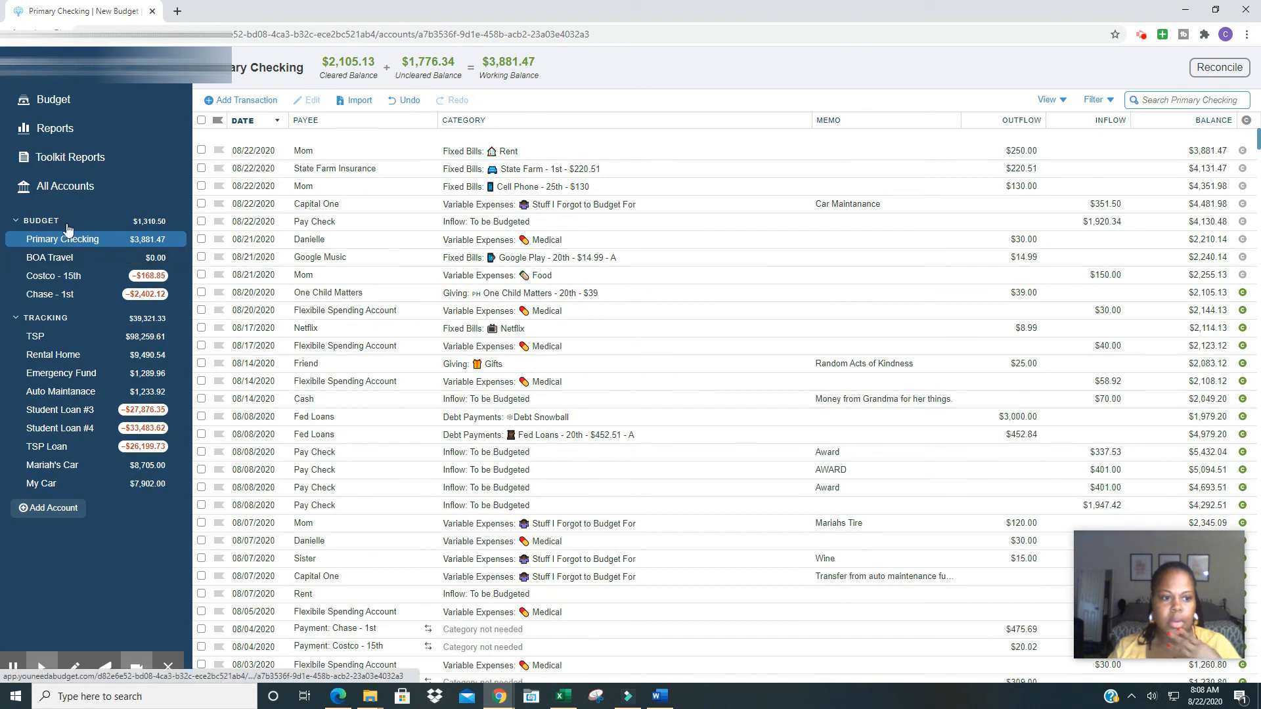
{"action": "left_click", "coordinate": [69, 103]}
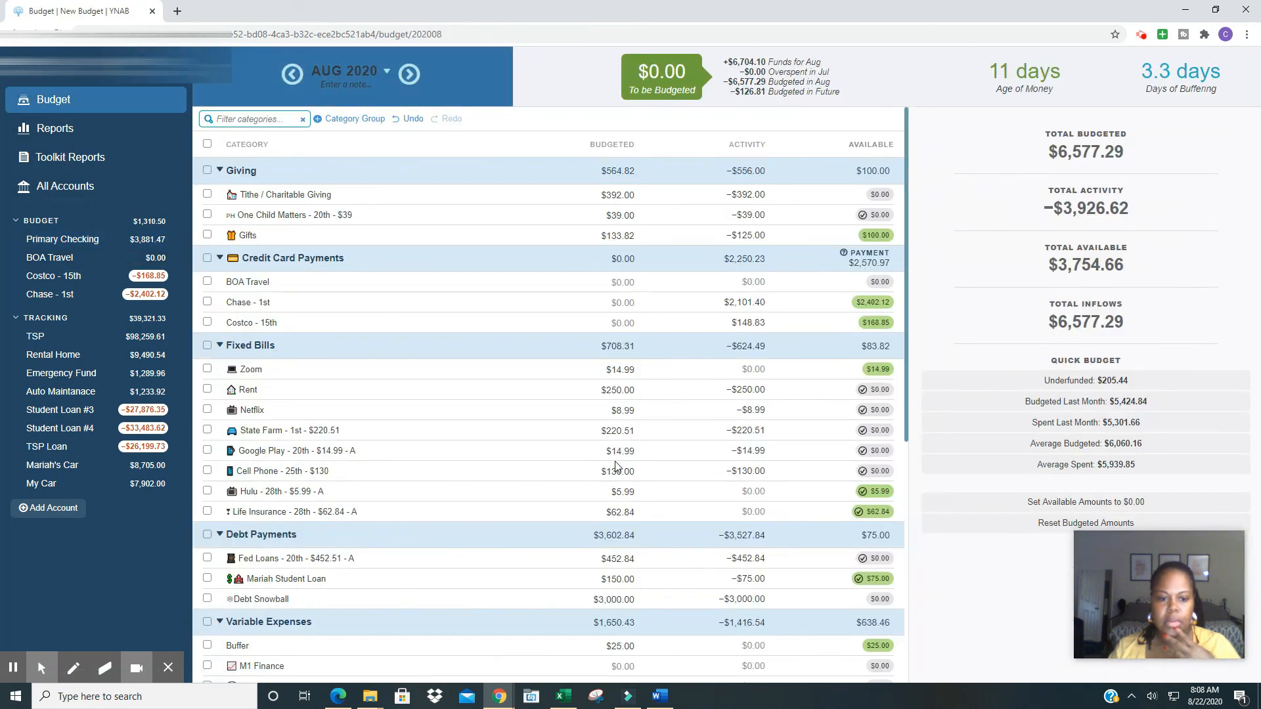
- Review the August 2020 budgeted amounts and remaining balances in the Fixed Bills and Debt Payments categories
{"action": "left_click", "coordinate": [603, 491]}
{"action": "left_click", "coordinate": [608, 510]}
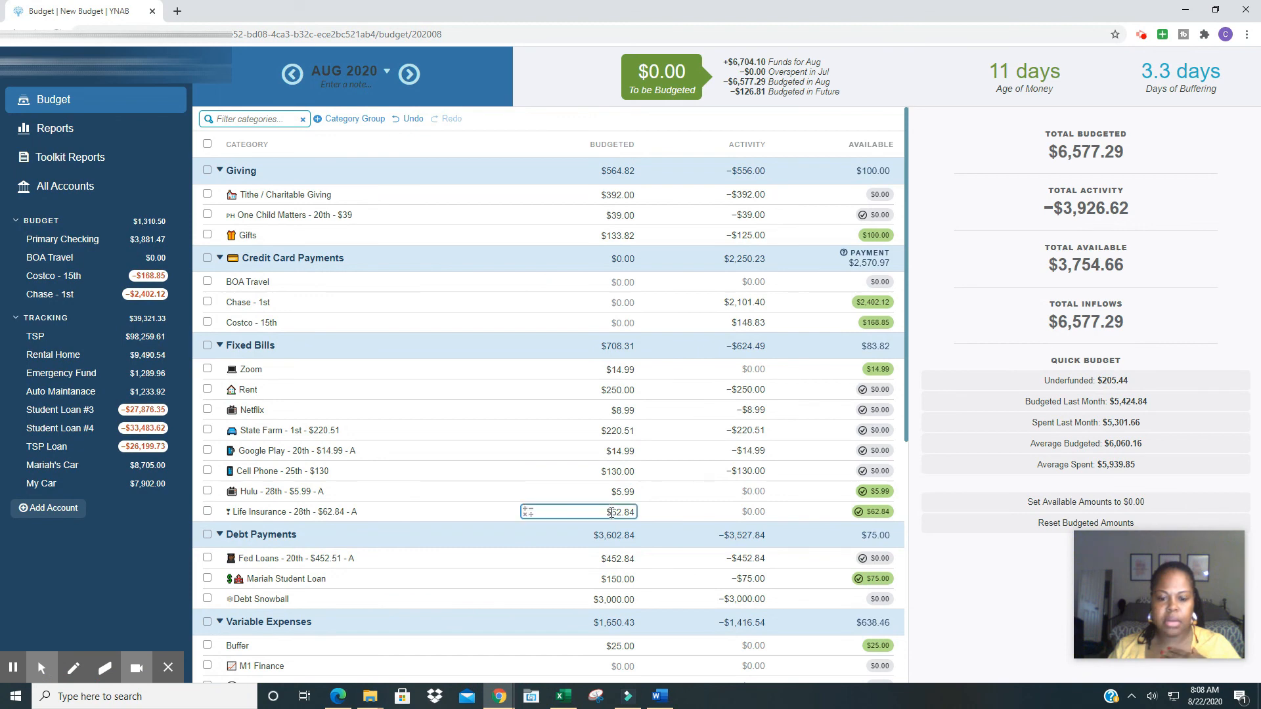
{"action": "scroll", "coordinate": [613, 514], "scroll_direction": "down", "scroll_amount": 1}
{"action": "left_click", "coordinate": [614, 515]}
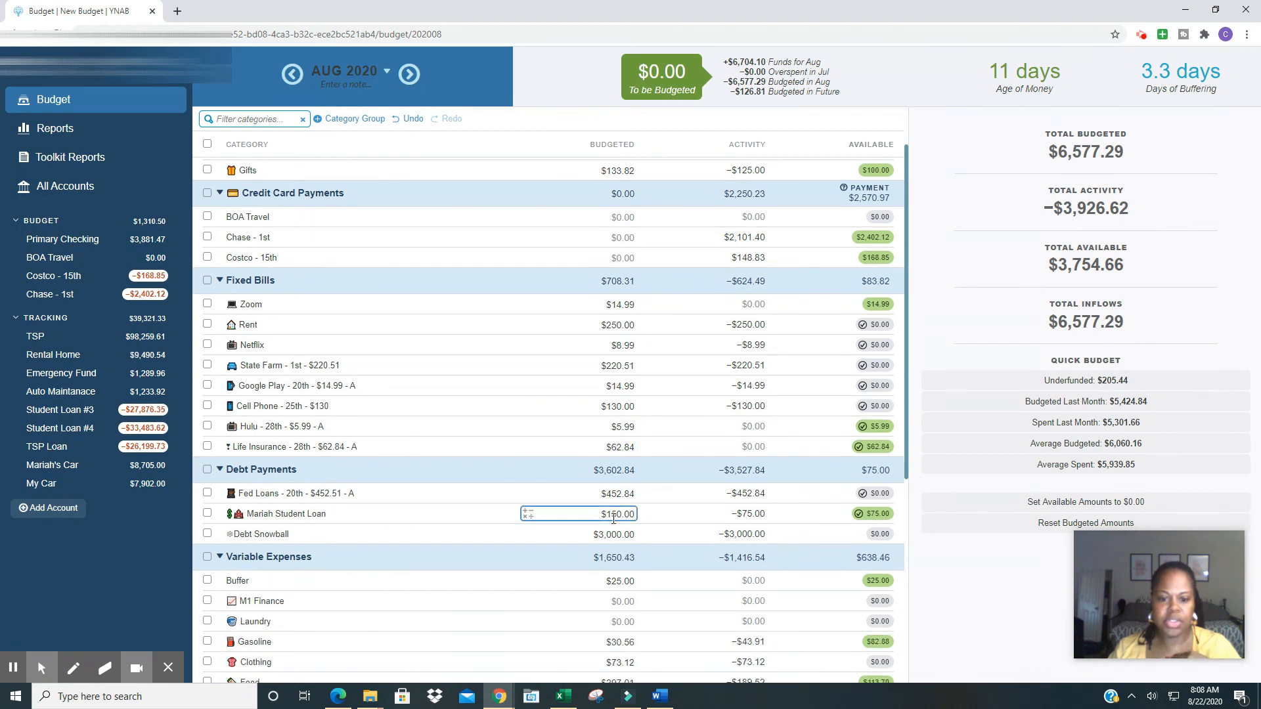
{"action": "key", "text": "Tab"}
{"action": "scroll", "coordinate": [613, 519], "scroll_direction": "down", "scroll_amount": 1}
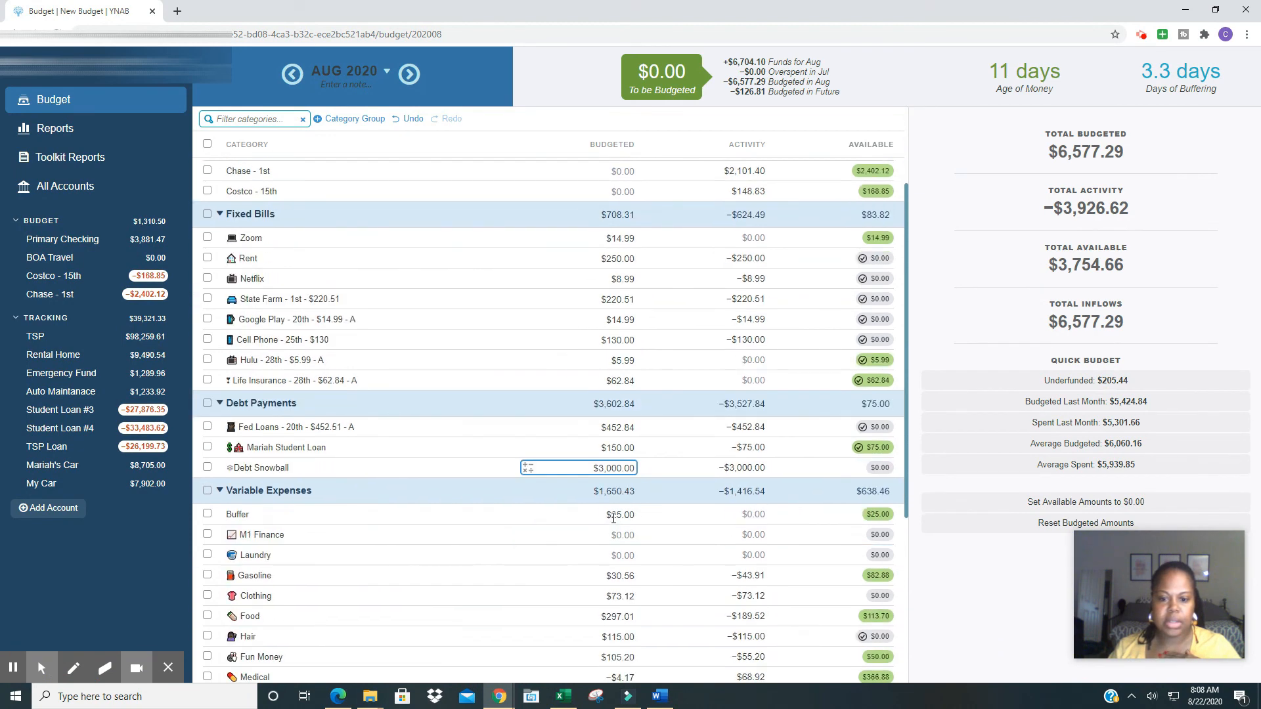
{"action": "left_click", "coordinate": [629, 450]}
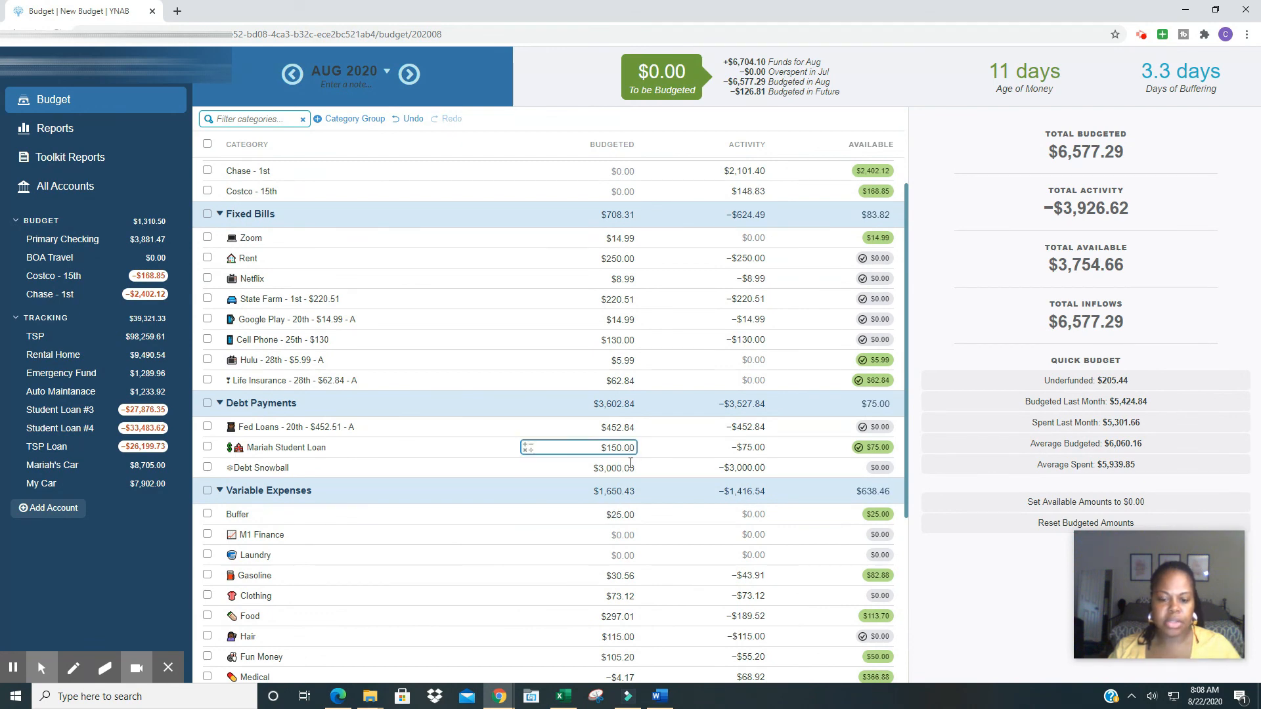
{"action": "key", "text": "Escape"}
- Review the August 2020 budgeted amounts and balances from Variable Expenses through Annual Expenses, and return to the start of the category list
{"action": "left_click", "coordinate": [624, 514]}
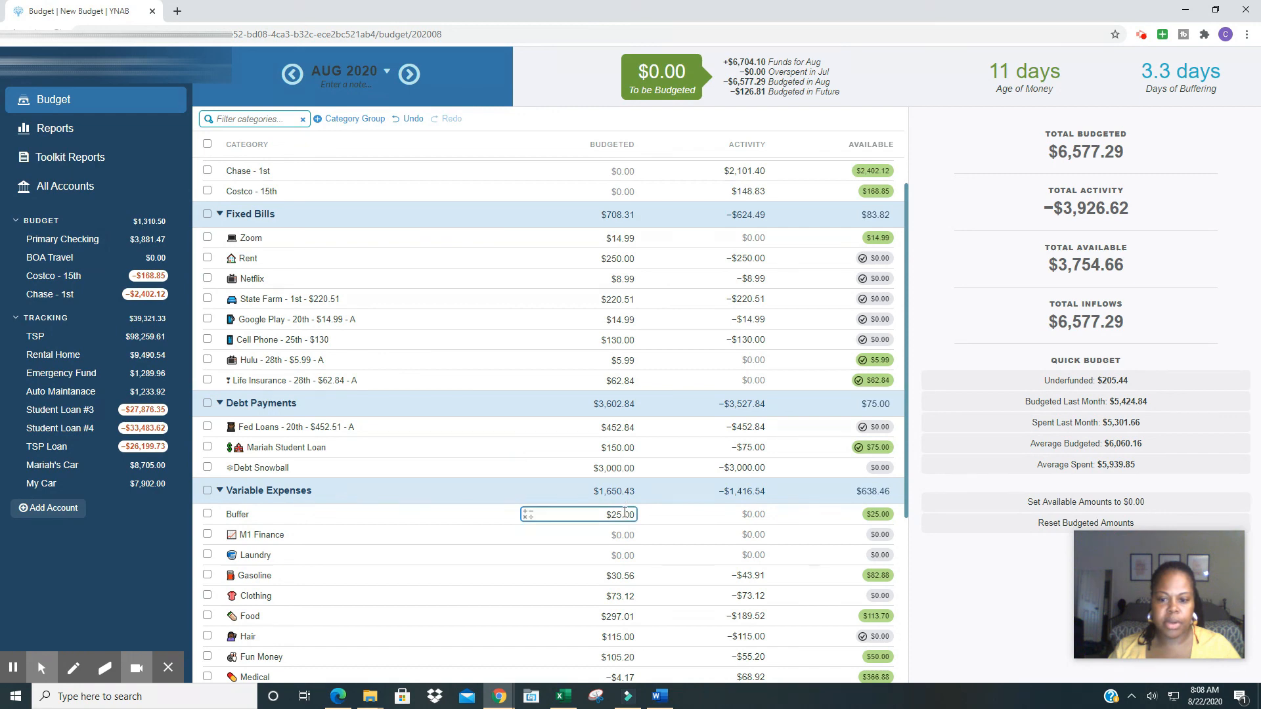
{"action": "scroll", "coordinate": [624, 522], "scroll_direction": "down", "scroll_amount": 1}
{"action": "left_click", "coordinate": [625, 530]}
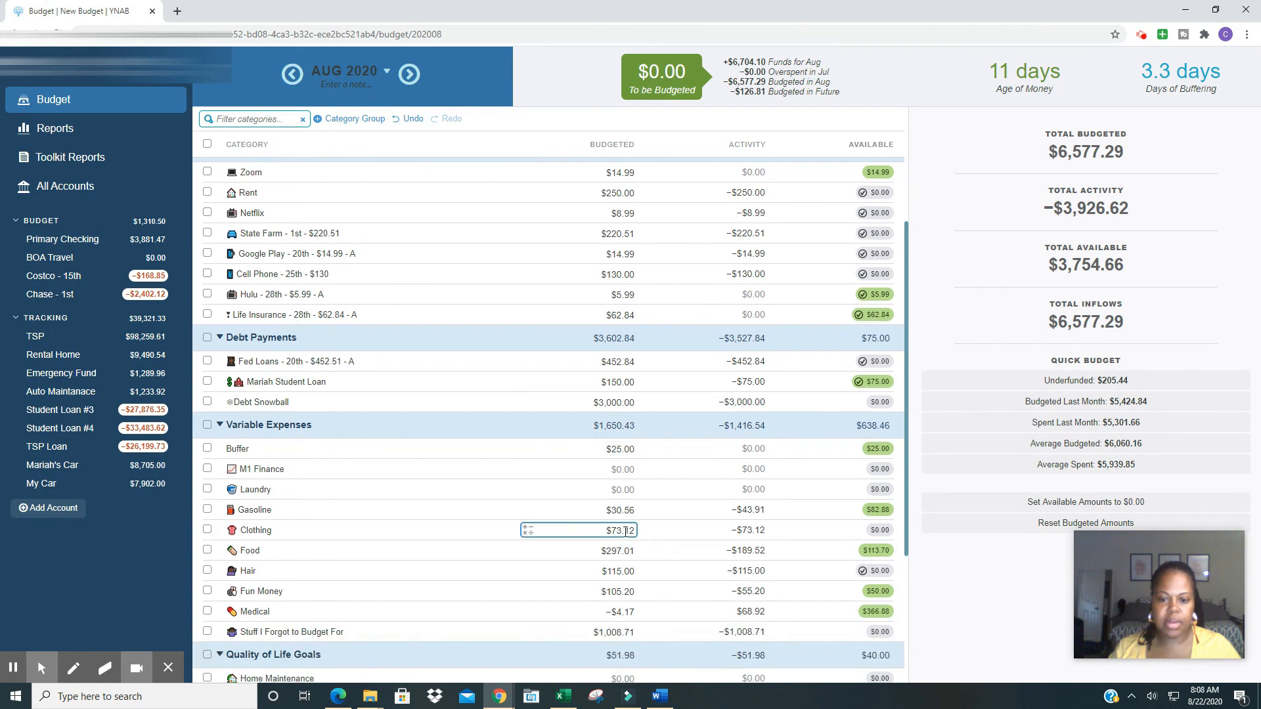
{"action": "scroll", "coordinate": [625, 532], "scroll_direction": "down", "scroll_amount": 1}
{"action": "left_click", "coordinate": [624, 531]}
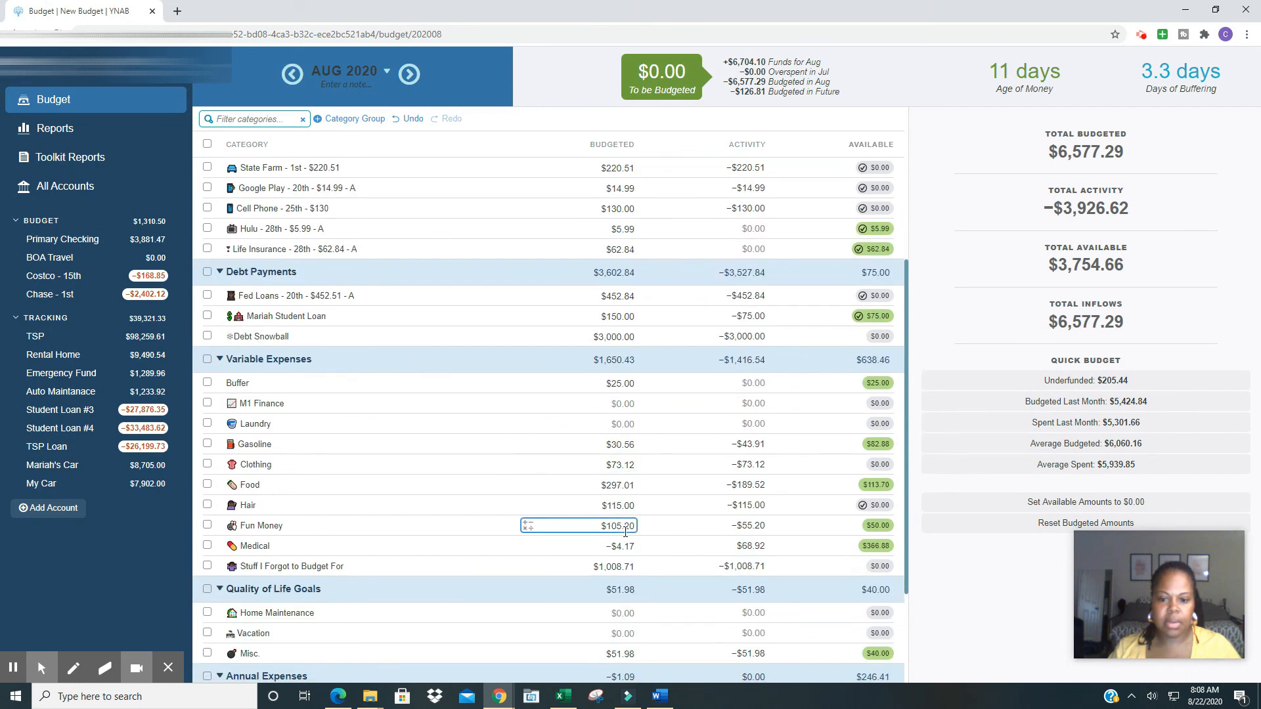
{"action": "scroll", "coordinate": [624, 532], "scroll_direction": "down", "scroll_amount": 1}
{"action": "left_click", "coordinate": [617, 503]}
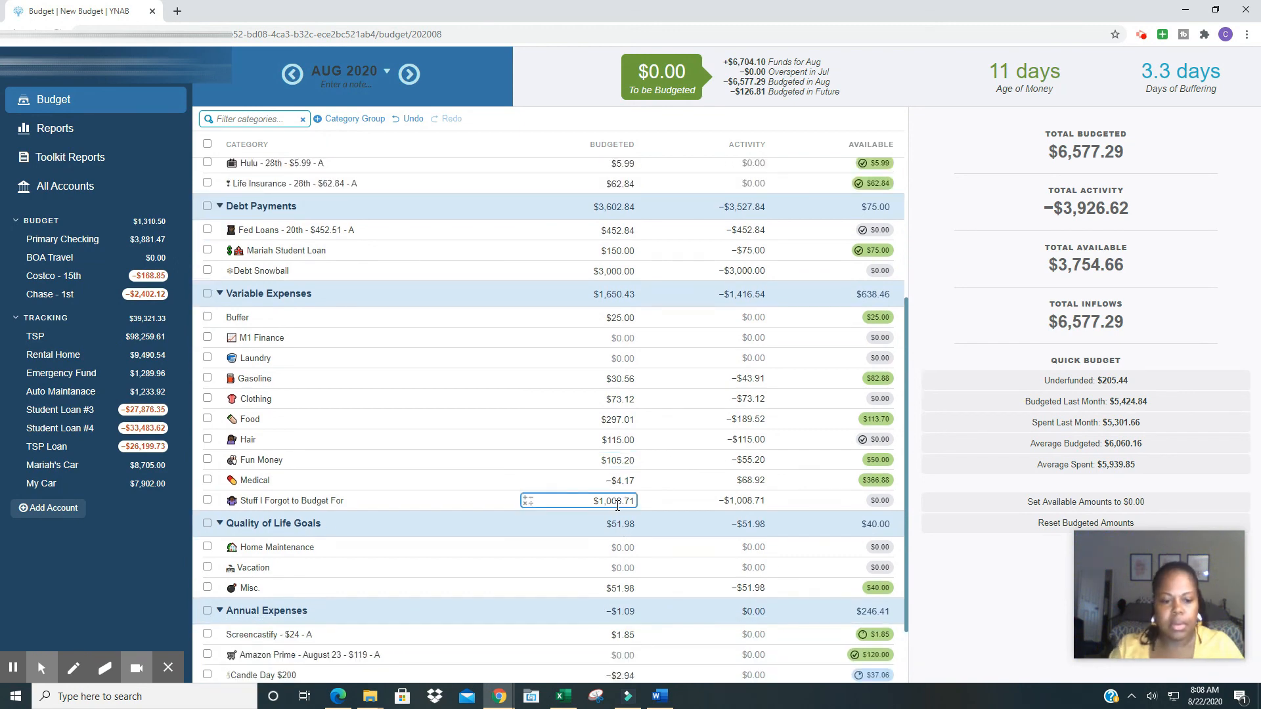
{"action": "scroll", "coordinate": [690, 539], "scroll_direction": "down", "scroll_amount": 1}
{"action": "scroll", "coordinate": [690, 539], "scroll_direction": "down", "scroll_amount": 1}
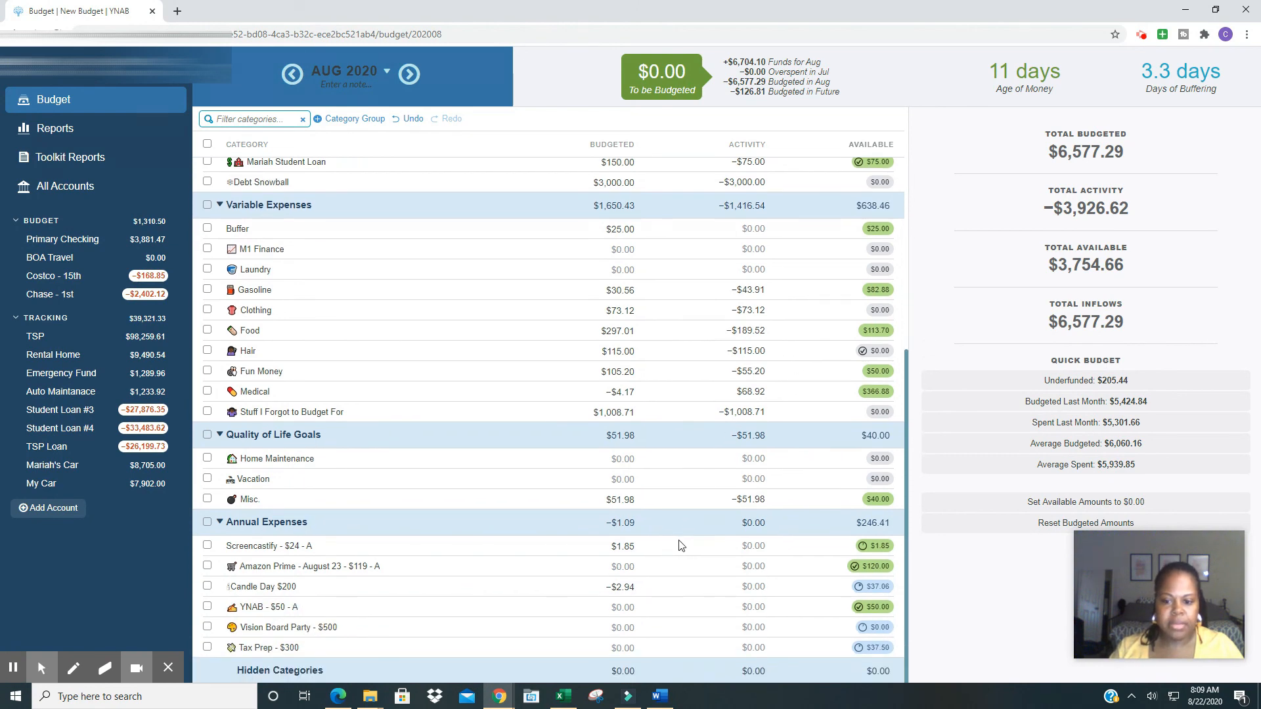
{"action": "scroll", "coordinate": [680, 545], "scroll_direction": "up", "scroll_amount": 6}
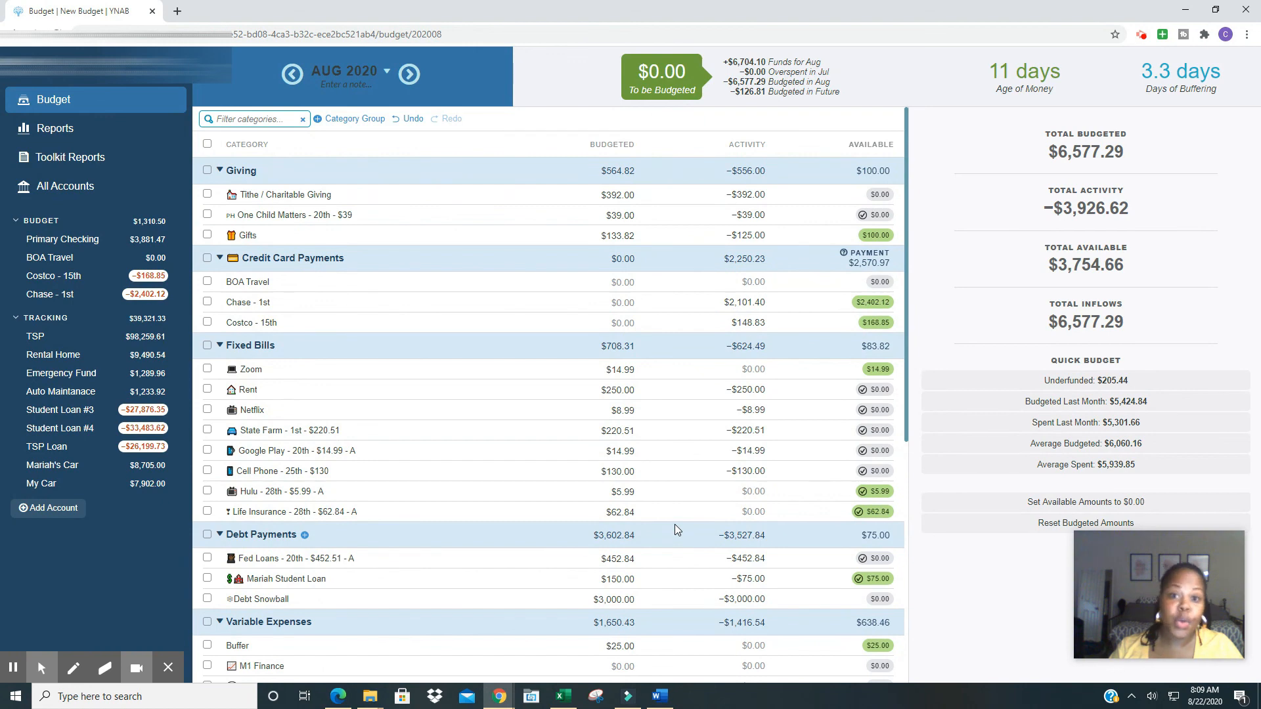